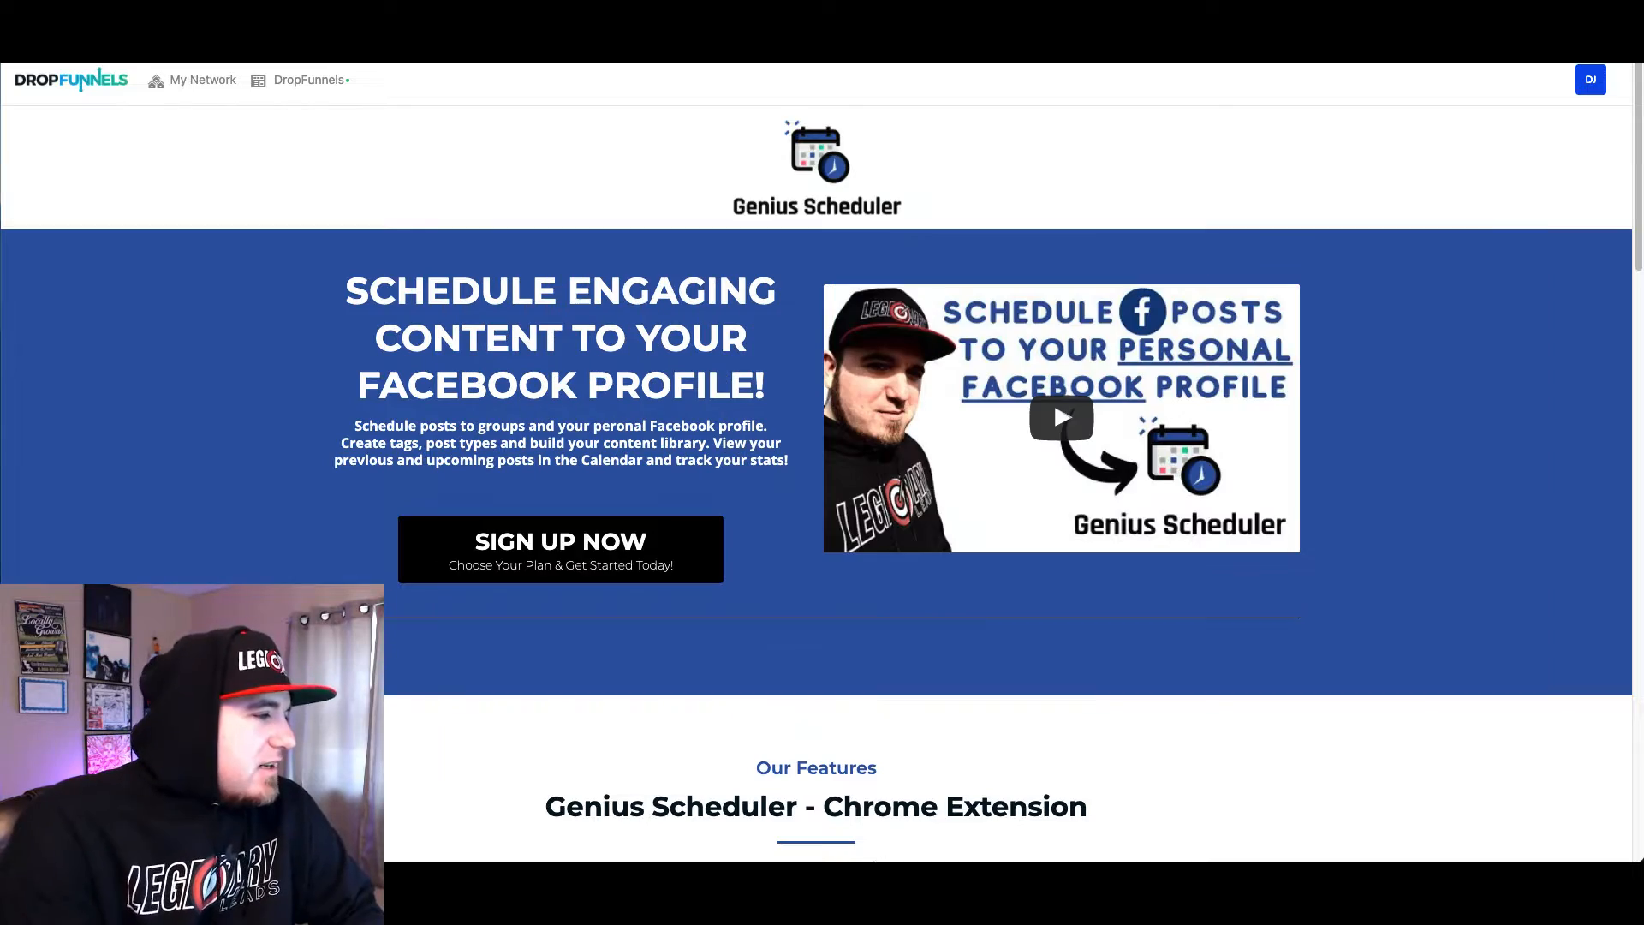
Look over the Genius Scheduler landing page from the hero section to the FAQ and back
scroll(1235, 657, "down", 20)
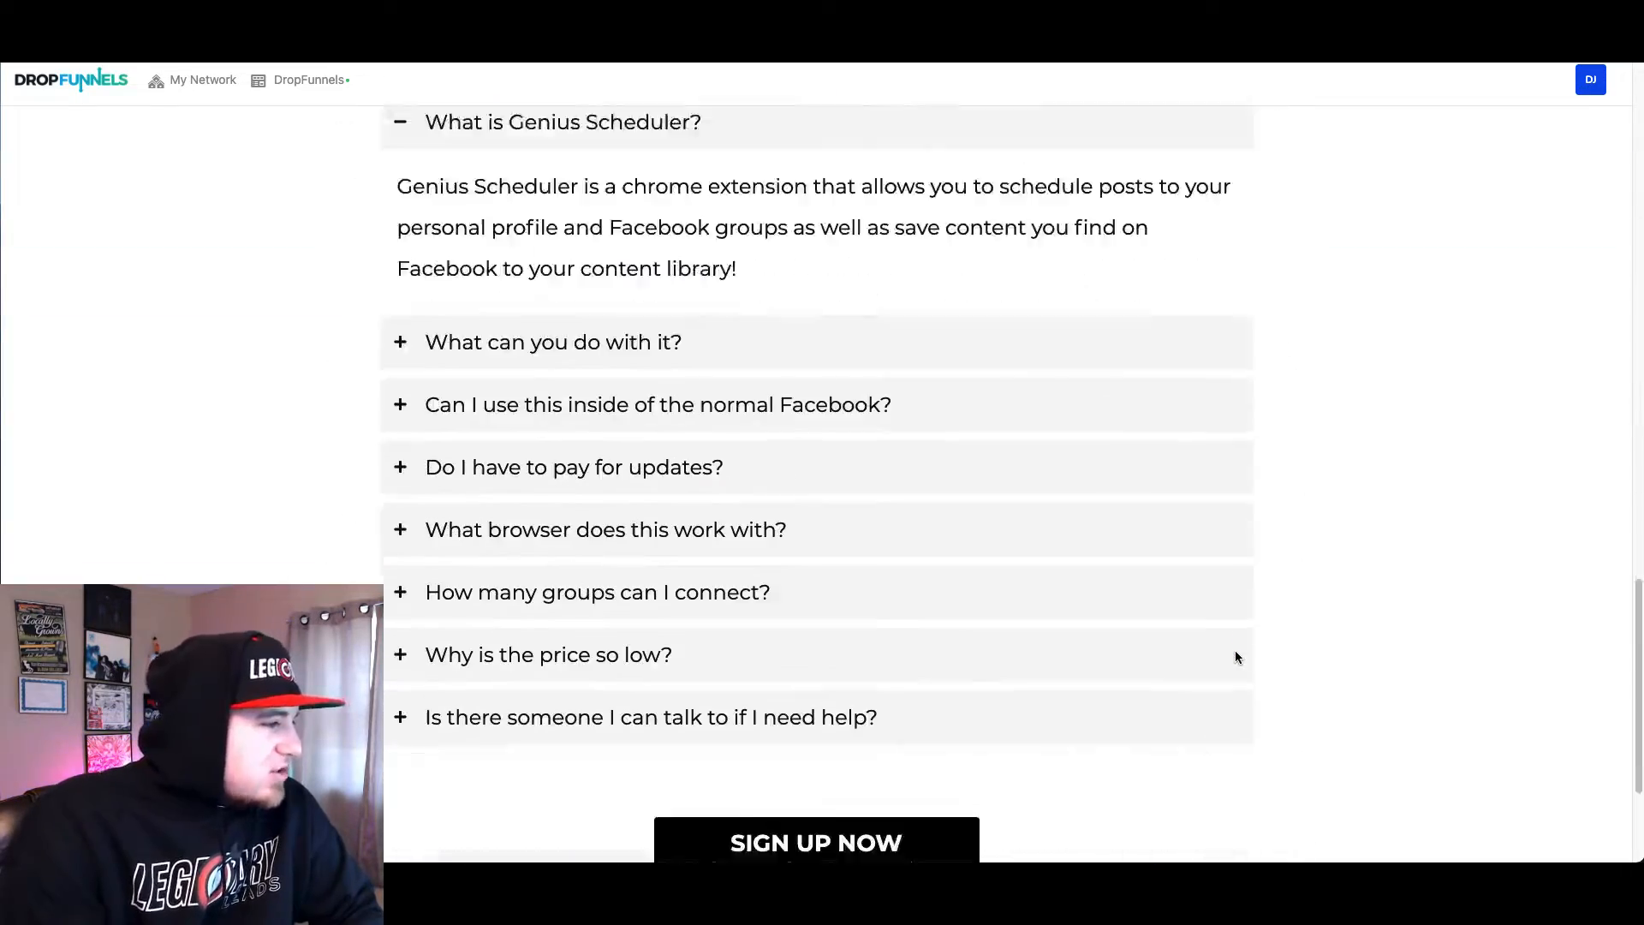
scroll(1235, 657, "up", 20)
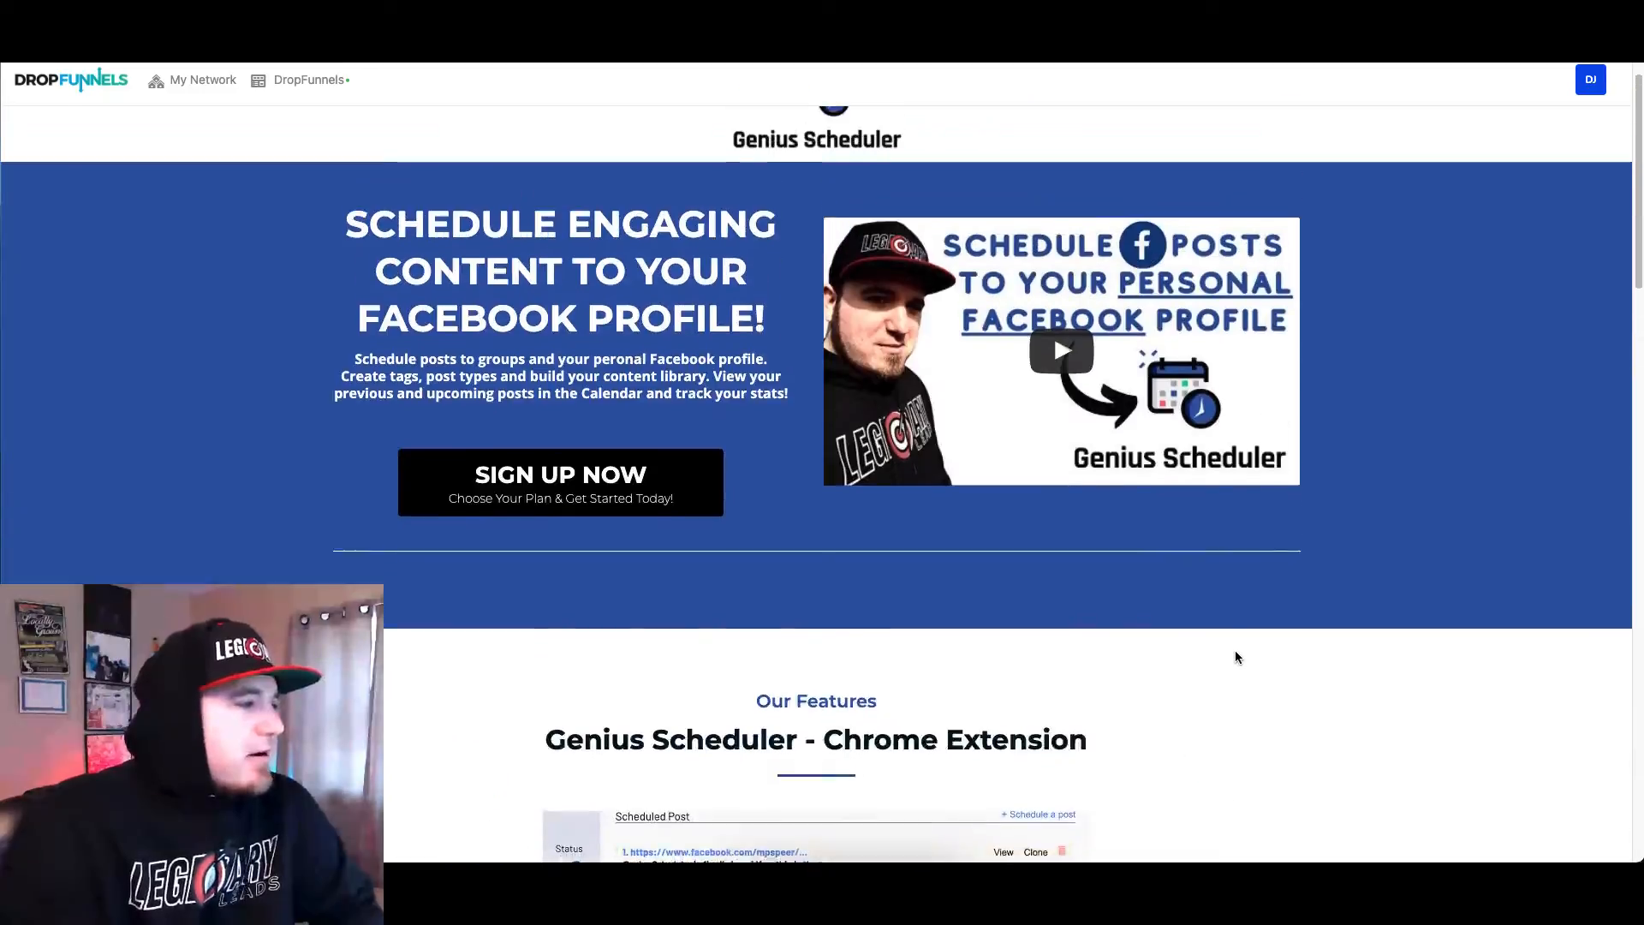
scroll(1453, 488, "down", 1)
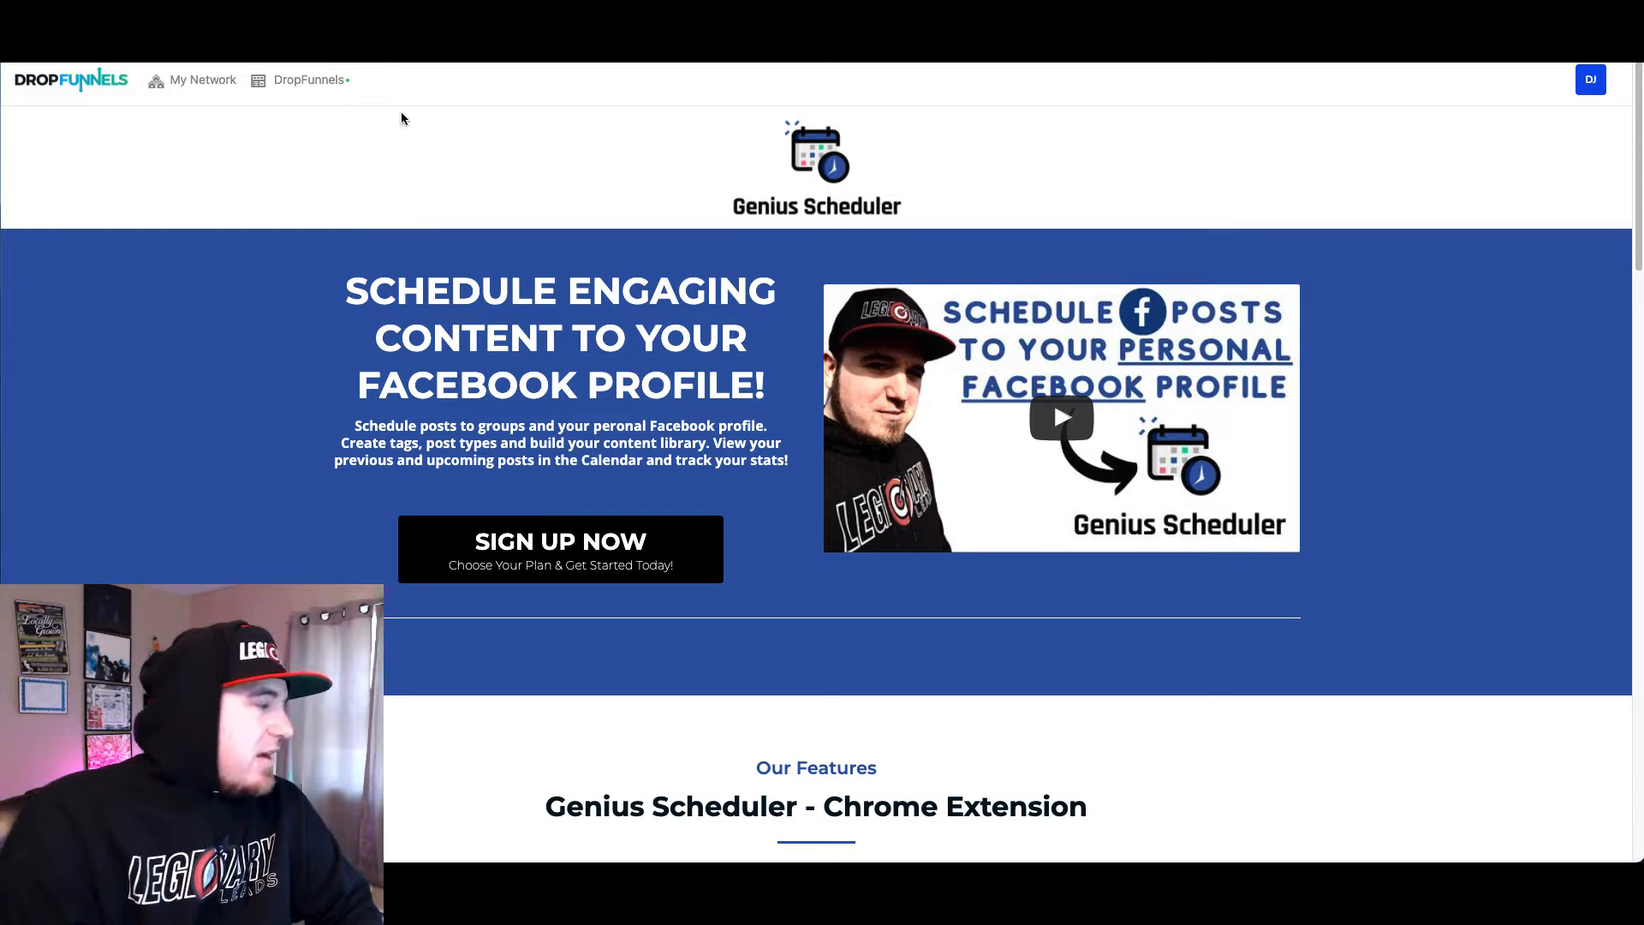
Open a new incognito browser window
left_click(116, 1)
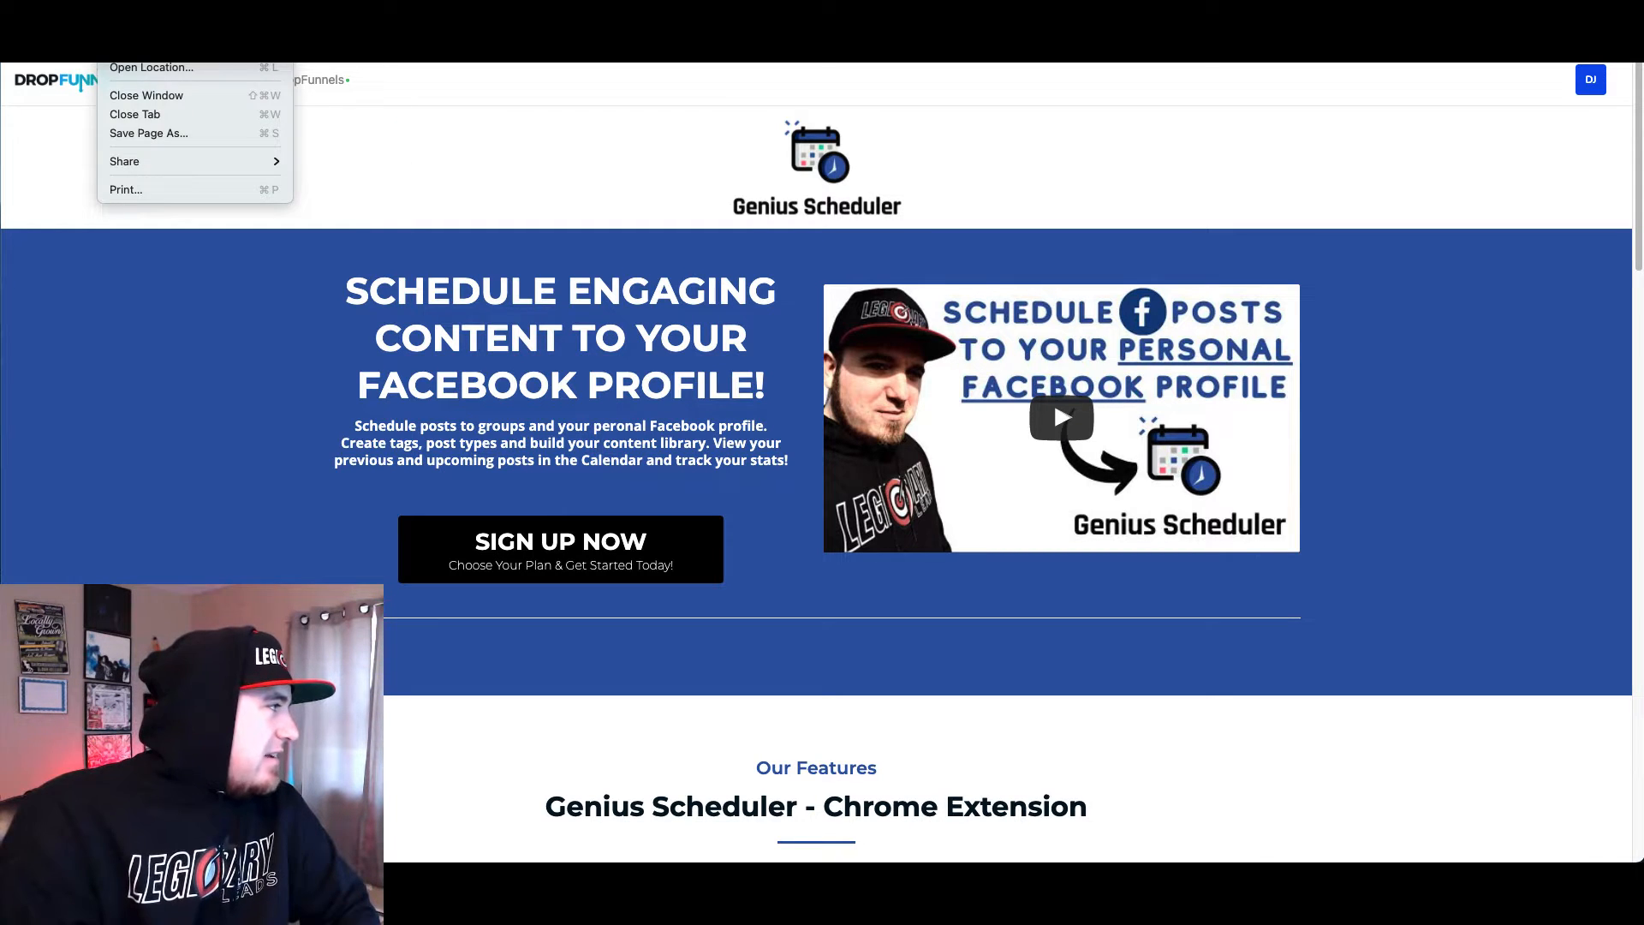
key("Escape")
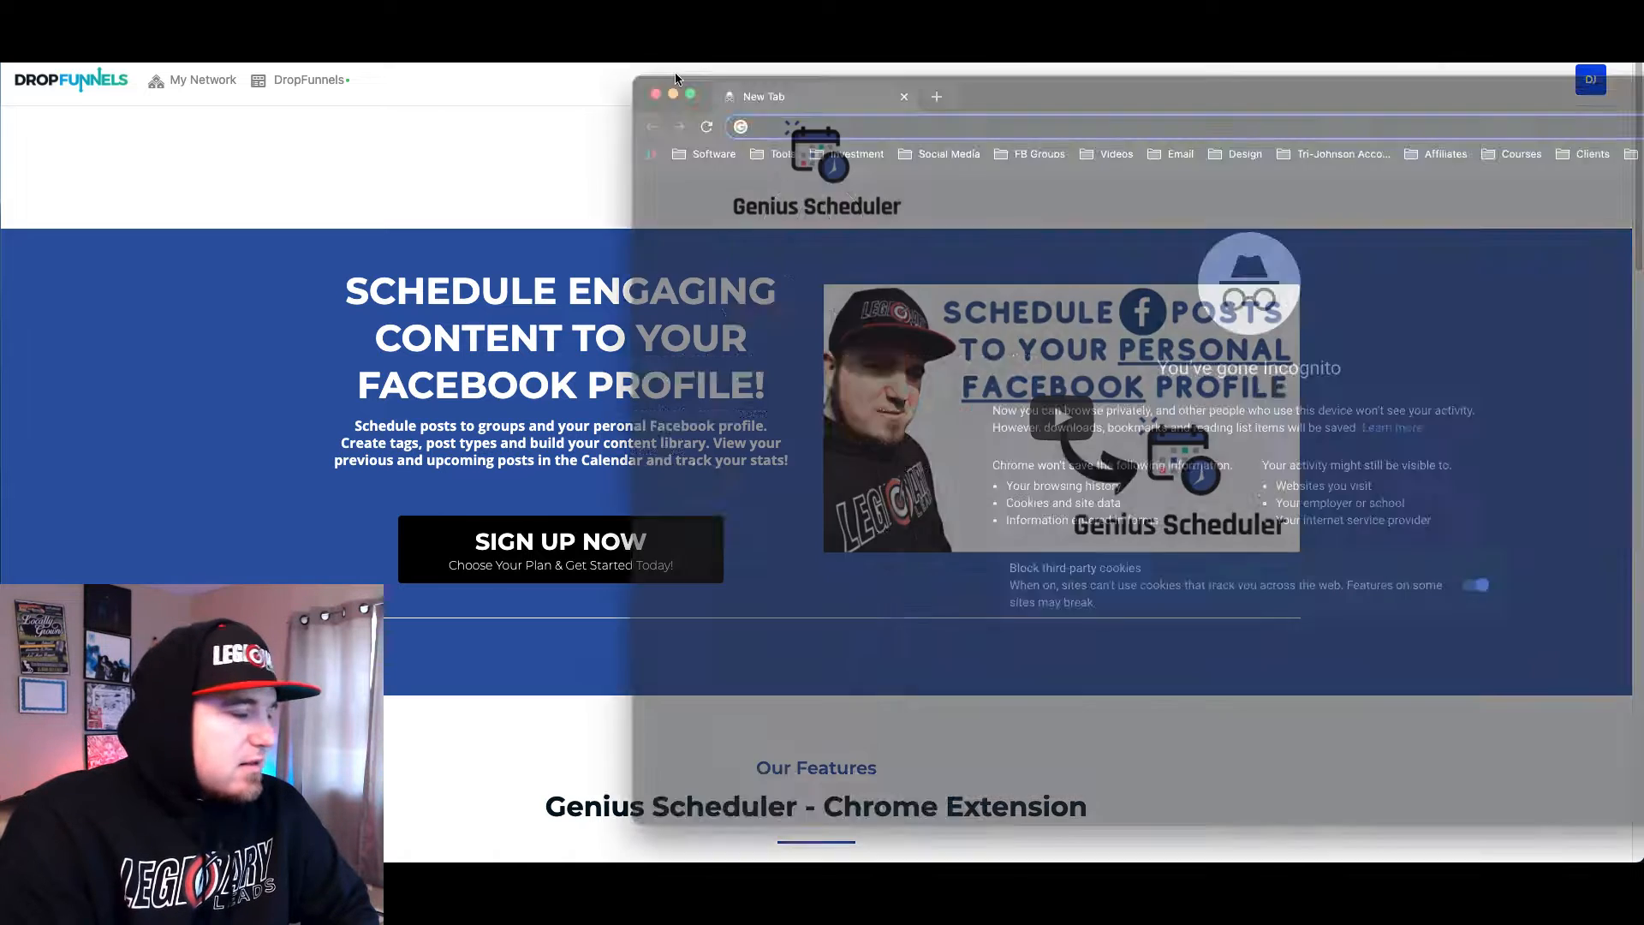
left_click_drag(677, 79, 184, 0)
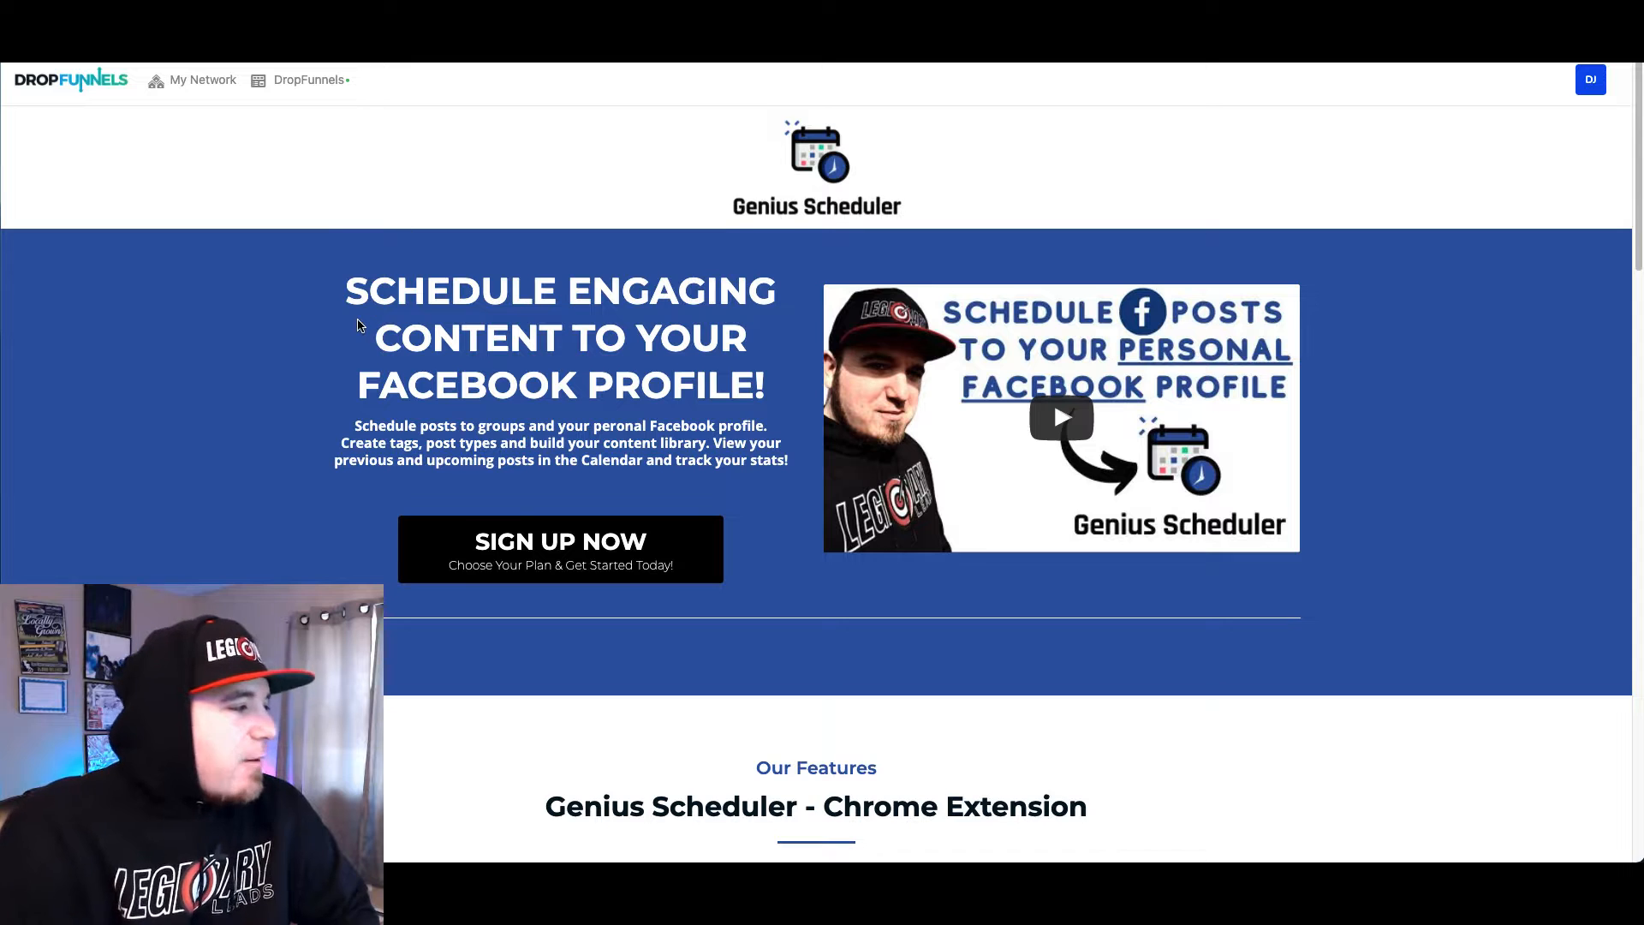
Examine the Signup page in the editor, from the feature grid to the FAQ and footer, for a place to put testimonials
scroll(361, 327, "down", 1)
scroll(360, 326, "up", 1)
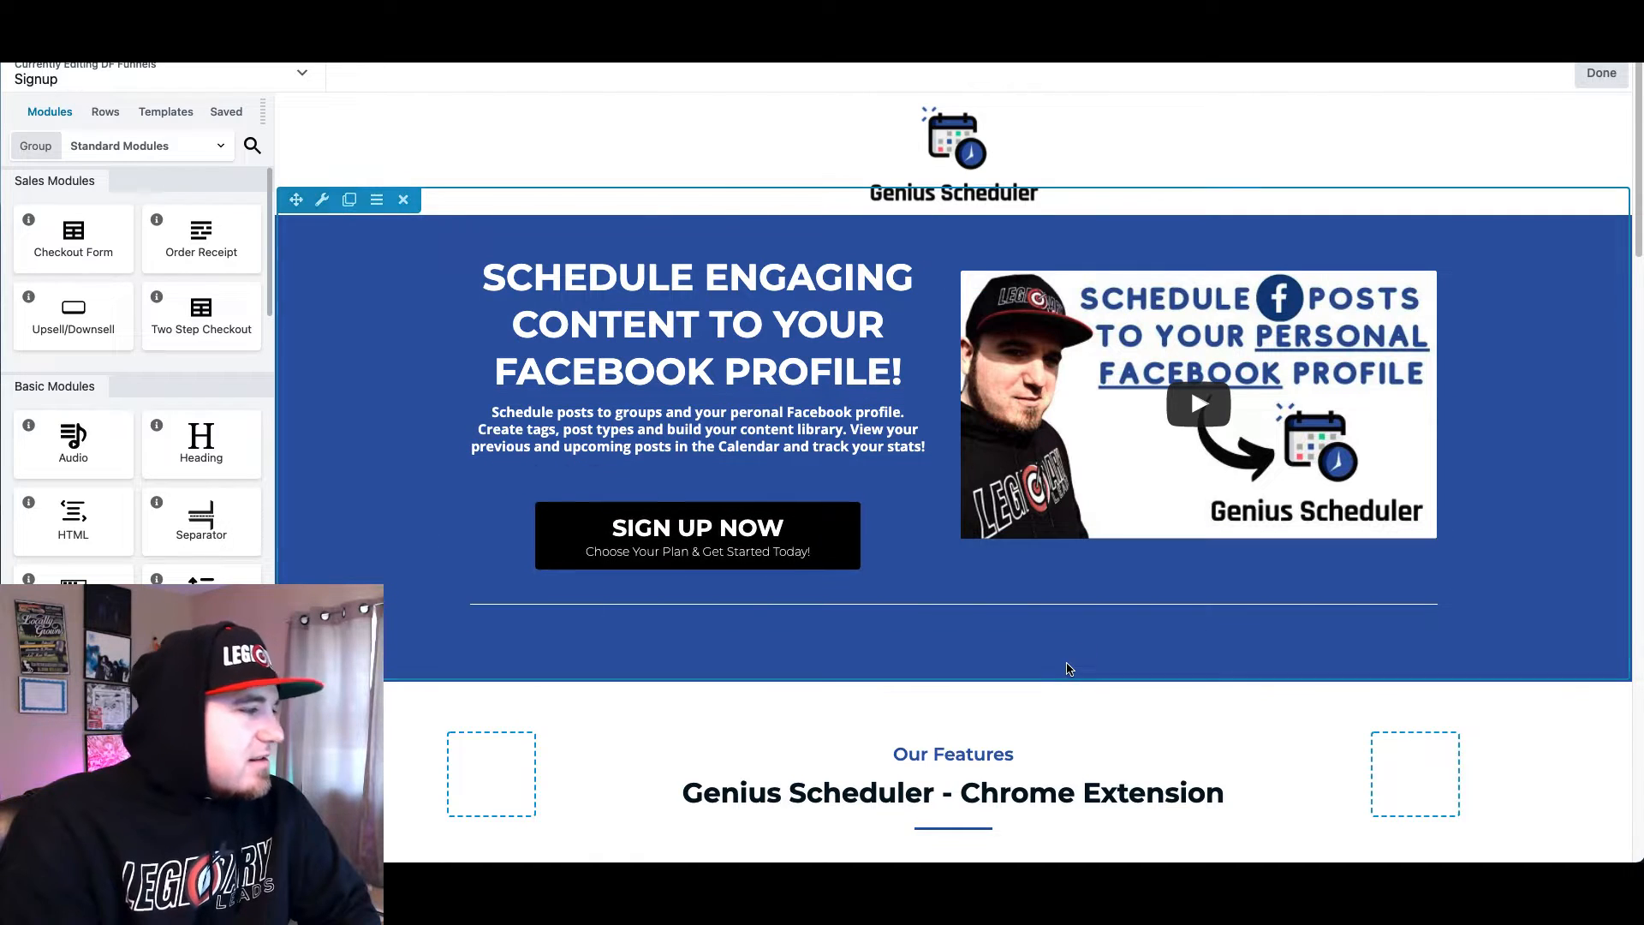
scroll(1066, 664, "down", 2)
scroll(1066, 663, "down", 12)
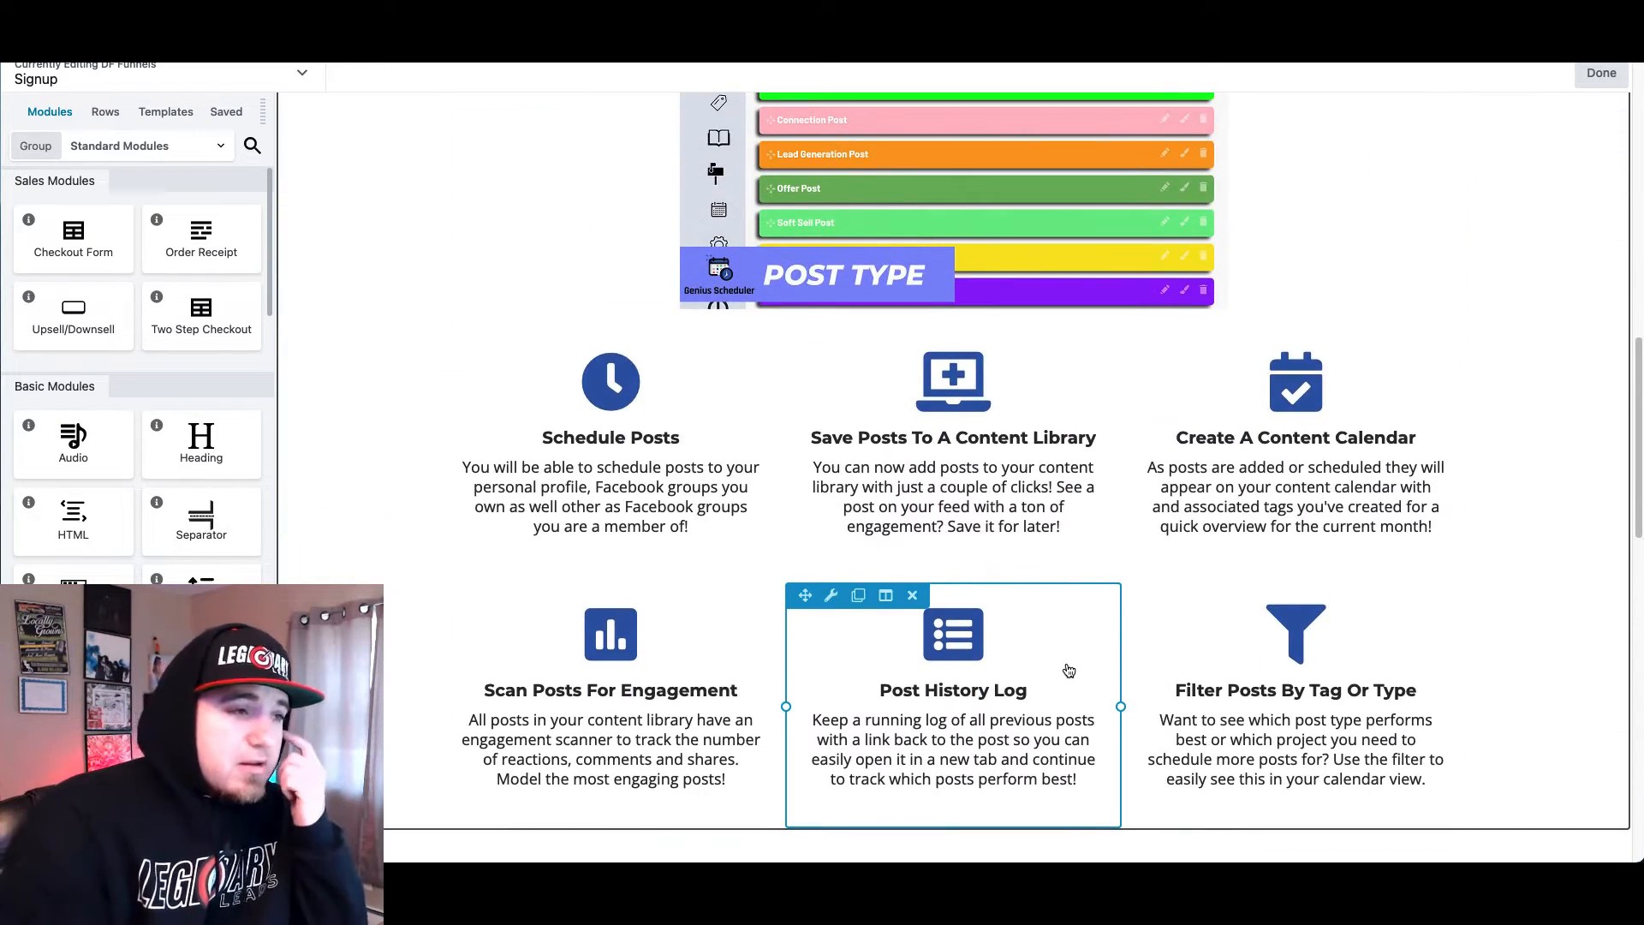
scroll(1068, 670, "down", 10)
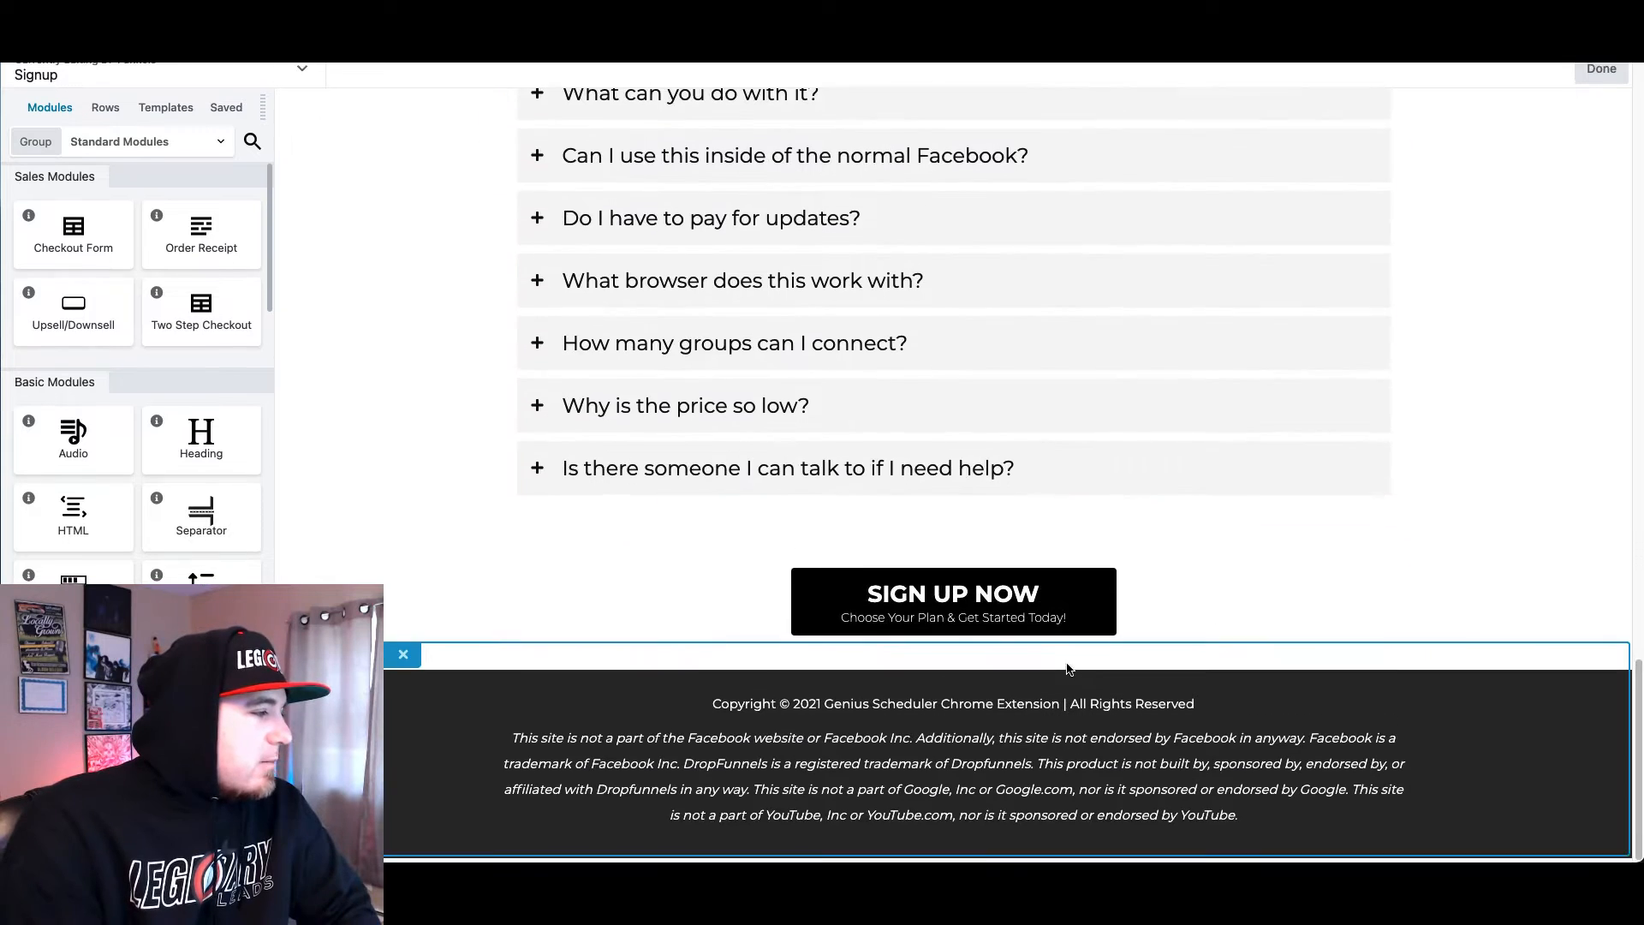
scroll(1068, 669, "up", 4)
scroll(1016, 477, "up", 4)
scroll(958, 382, "down", 7)
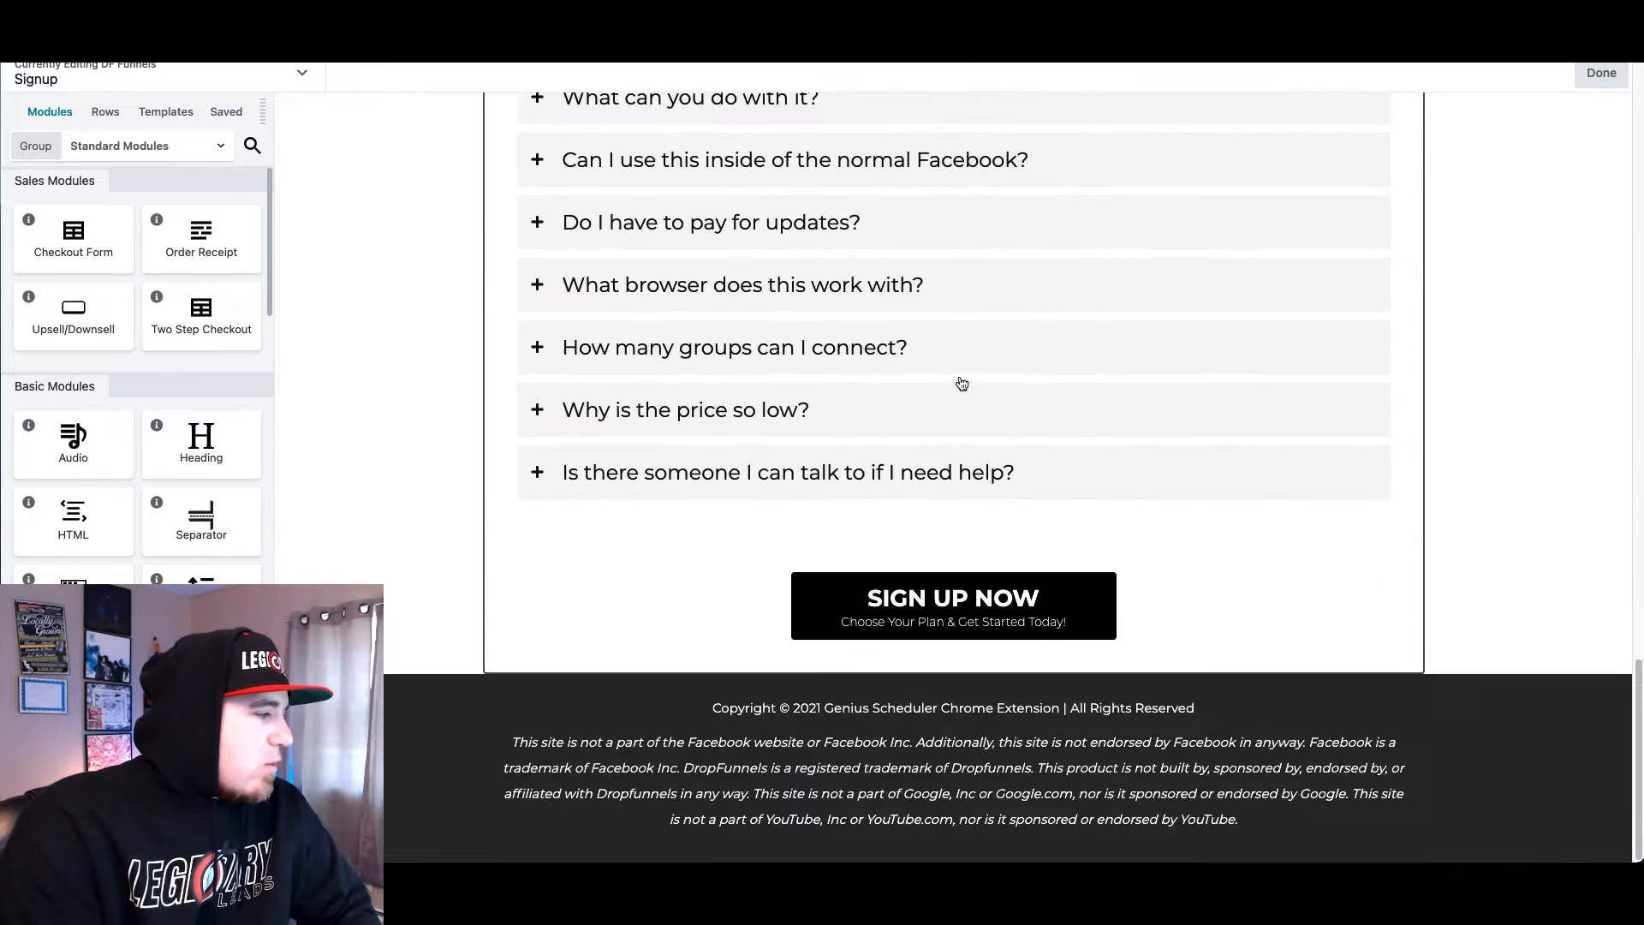
scroll(1140, 408, "up", 5)
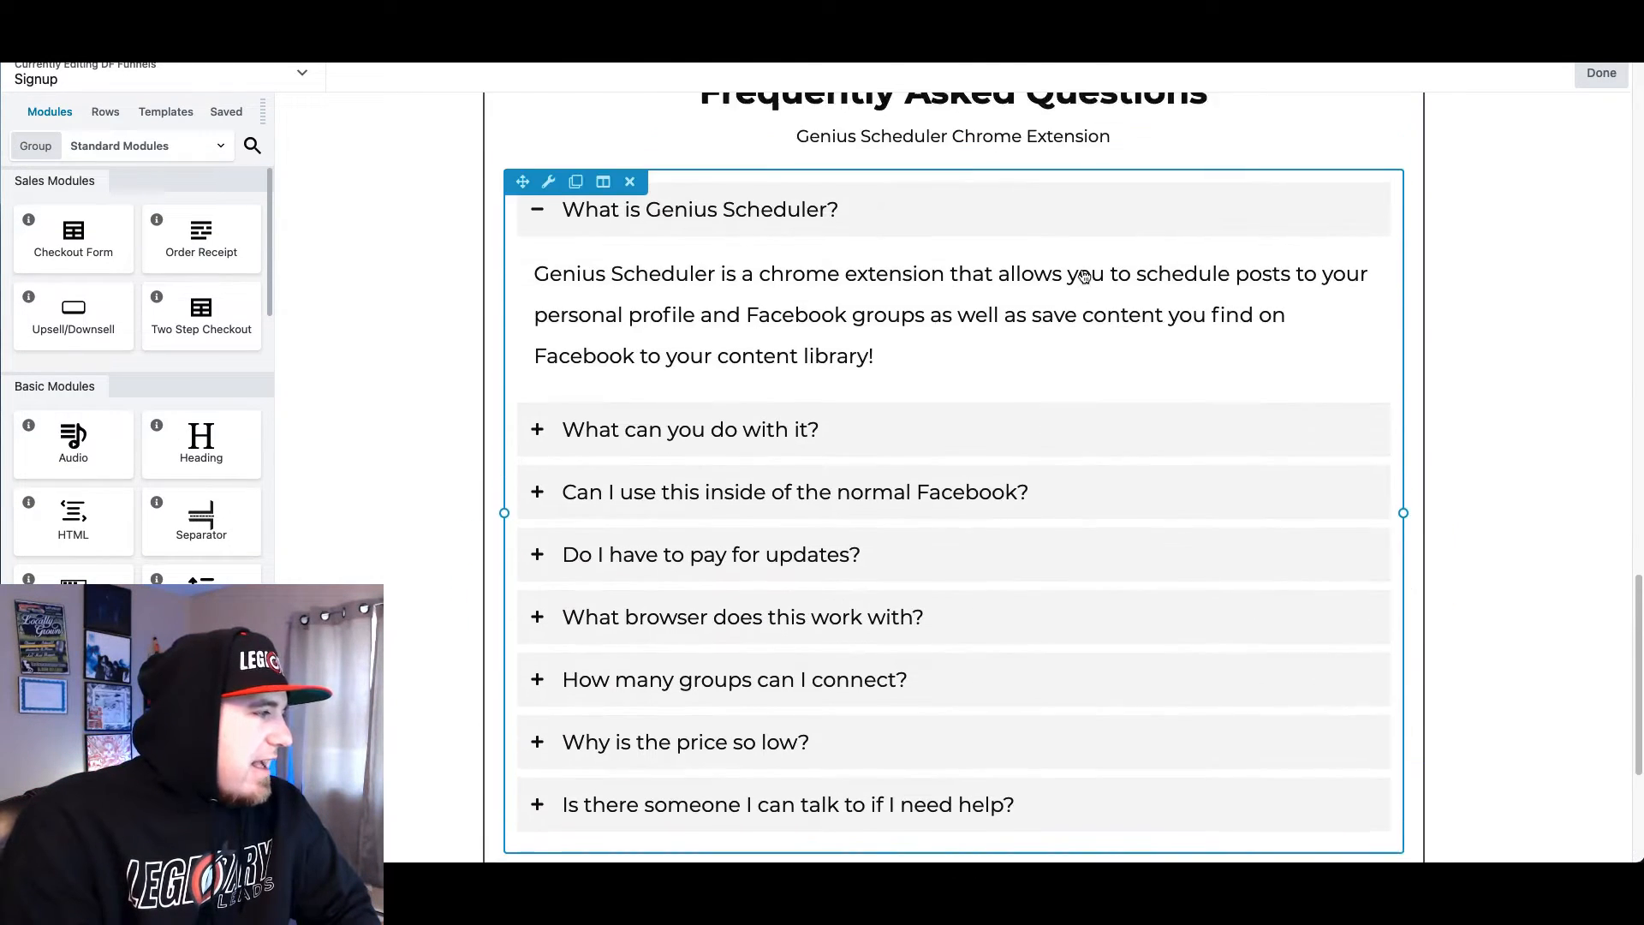
scroll(1199, 434, "up", 8)
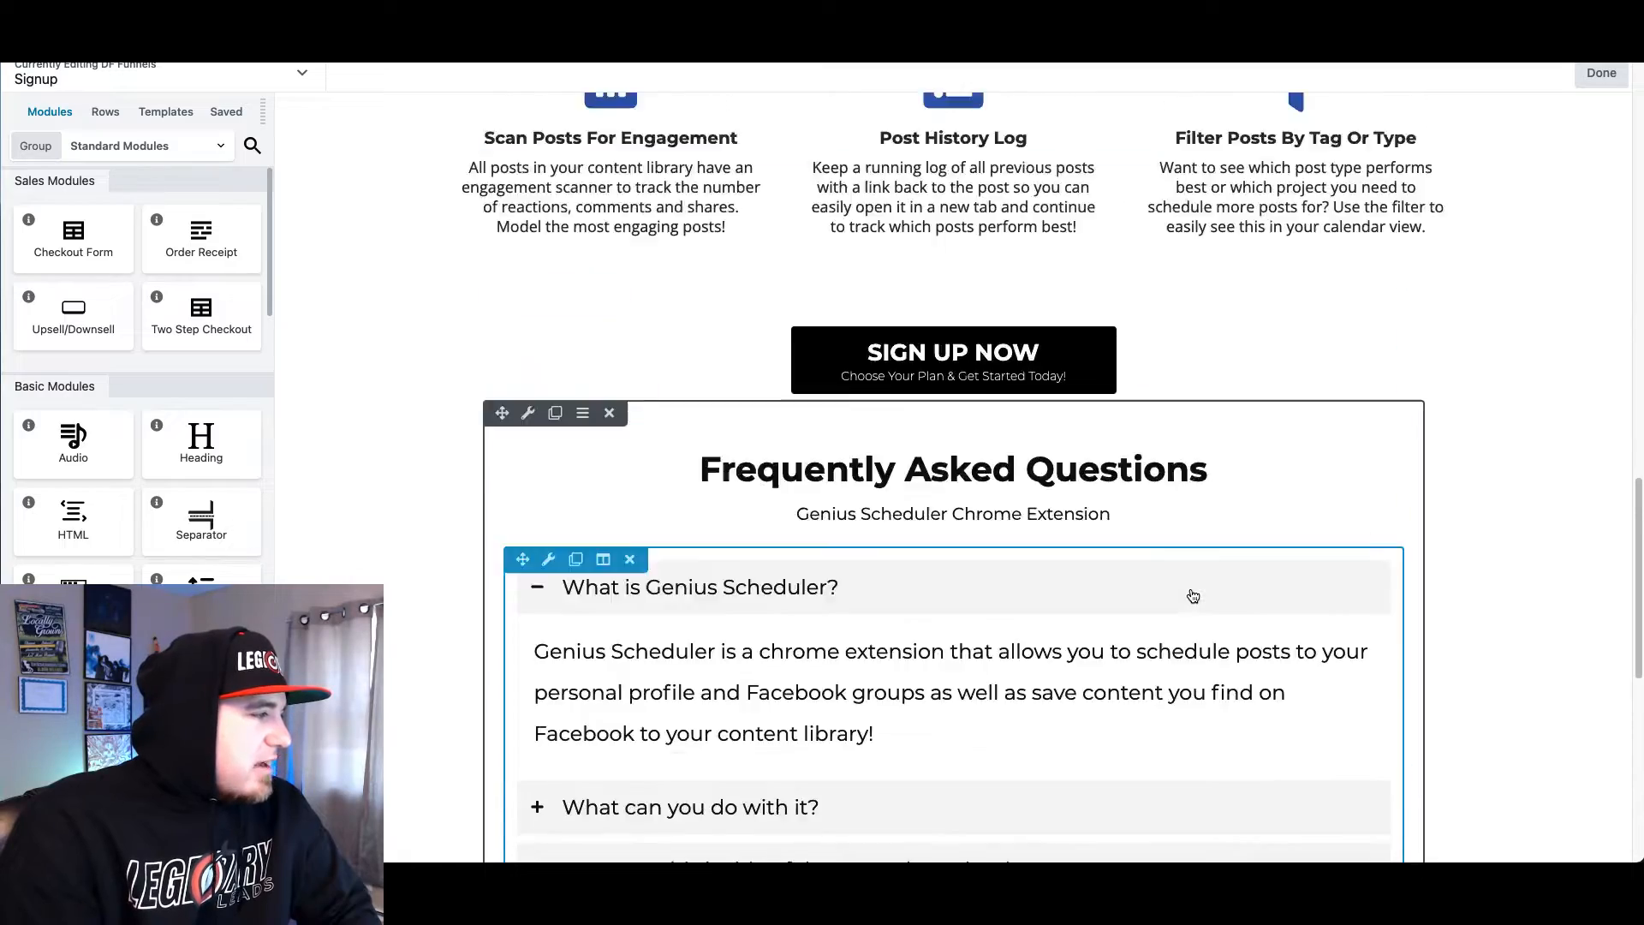
scroll(1193, 595, "up", 6)
scroll(1192, 595, "down", 9)
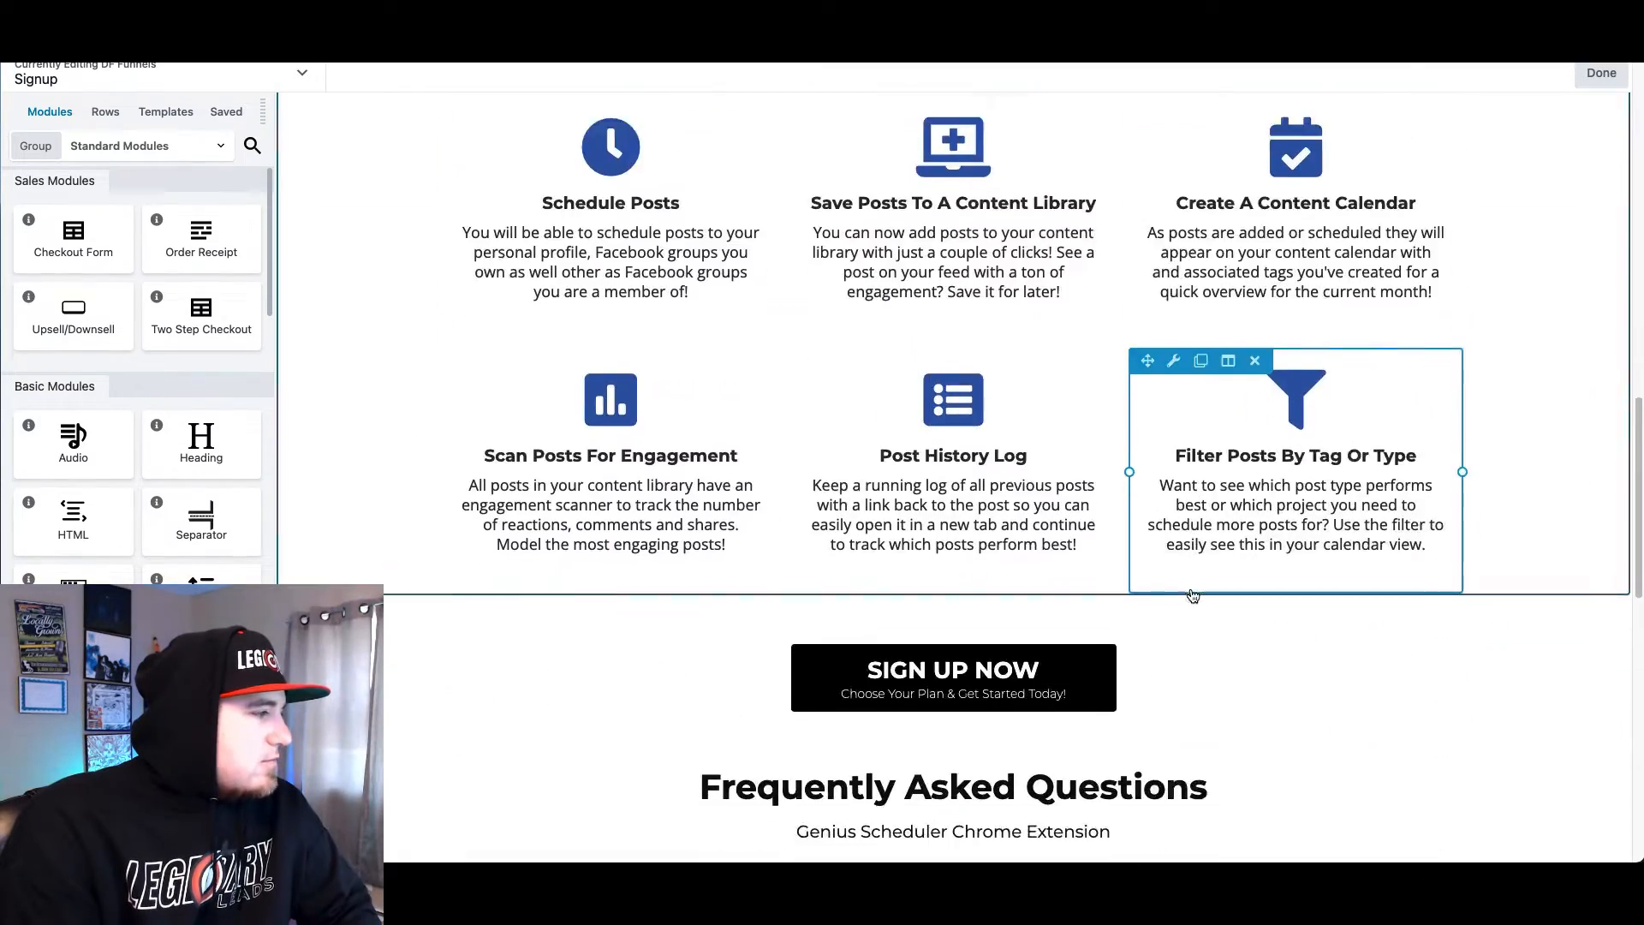
scroll(1193, 595, "down", 2)
scroll(1170, 415, "up", 10)
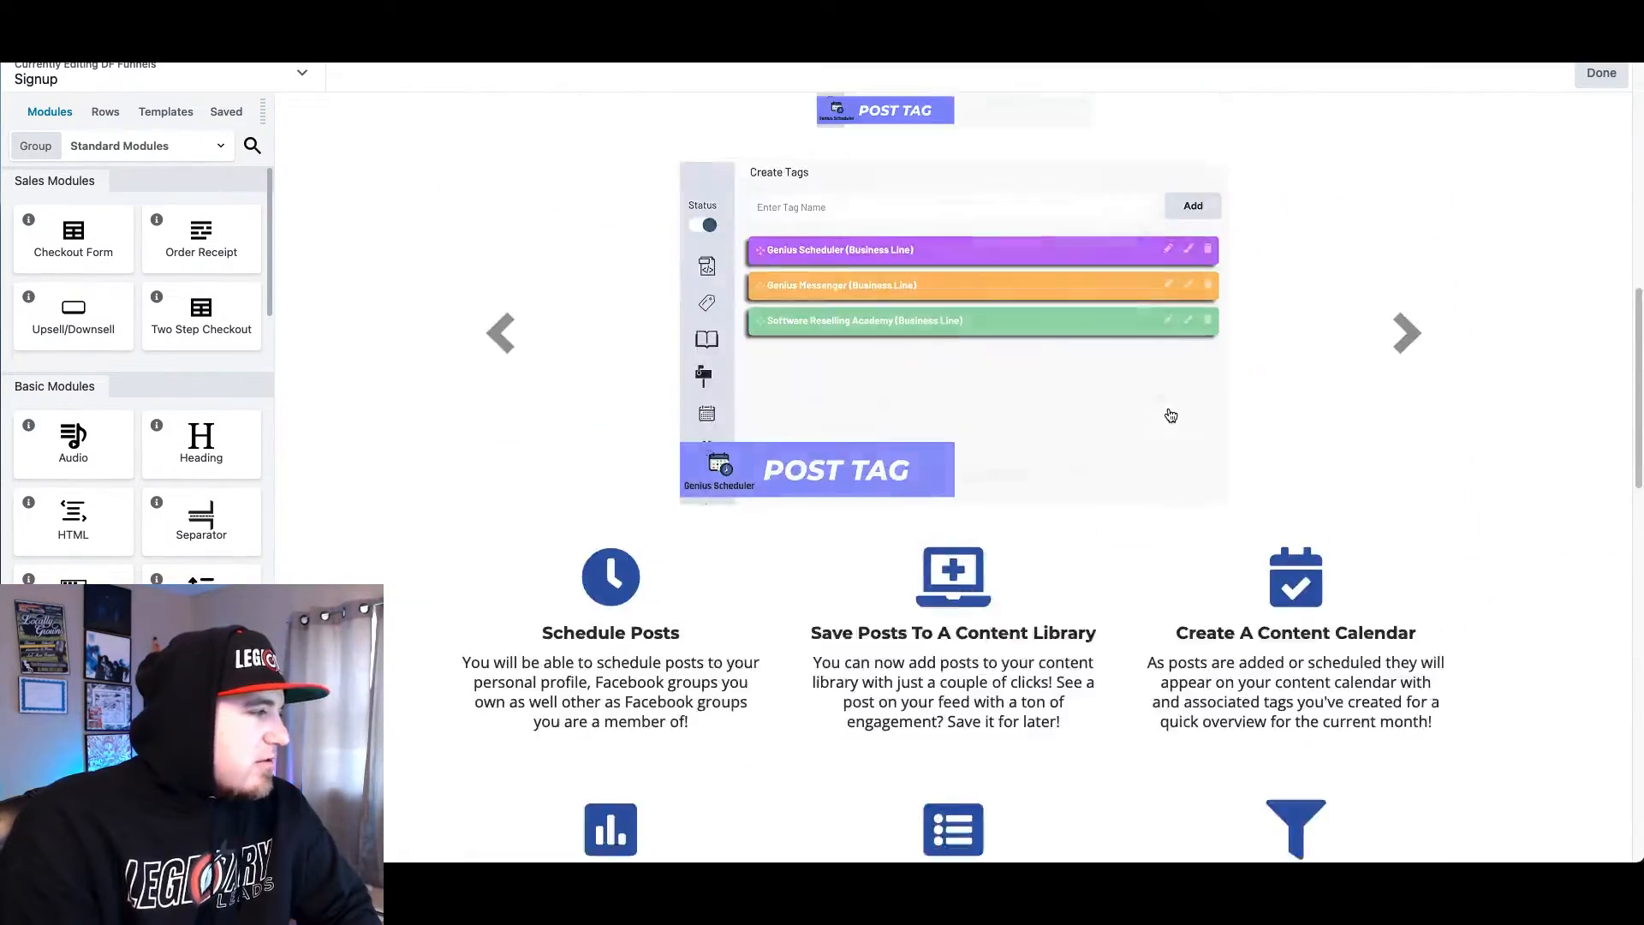
scroll(1170, 415, "down", 10)
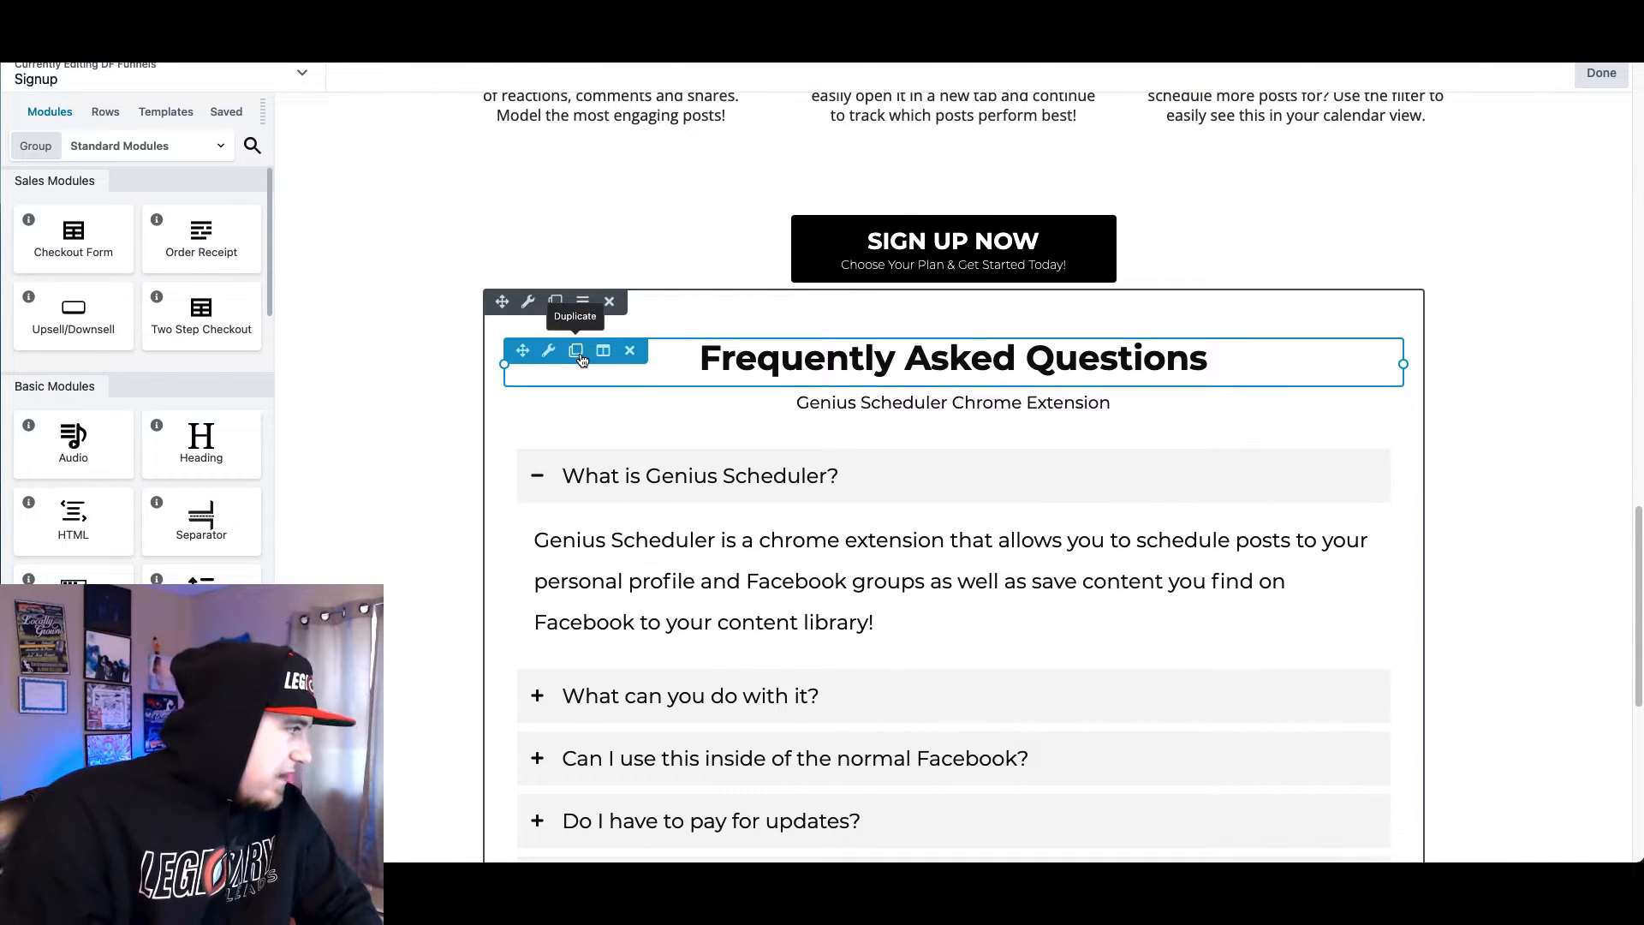
Duplicate the Frequently Asked Questions heading and change the upper copy to "Here What Some Of Our Early Users Have To Say"
left_click(577, 352)
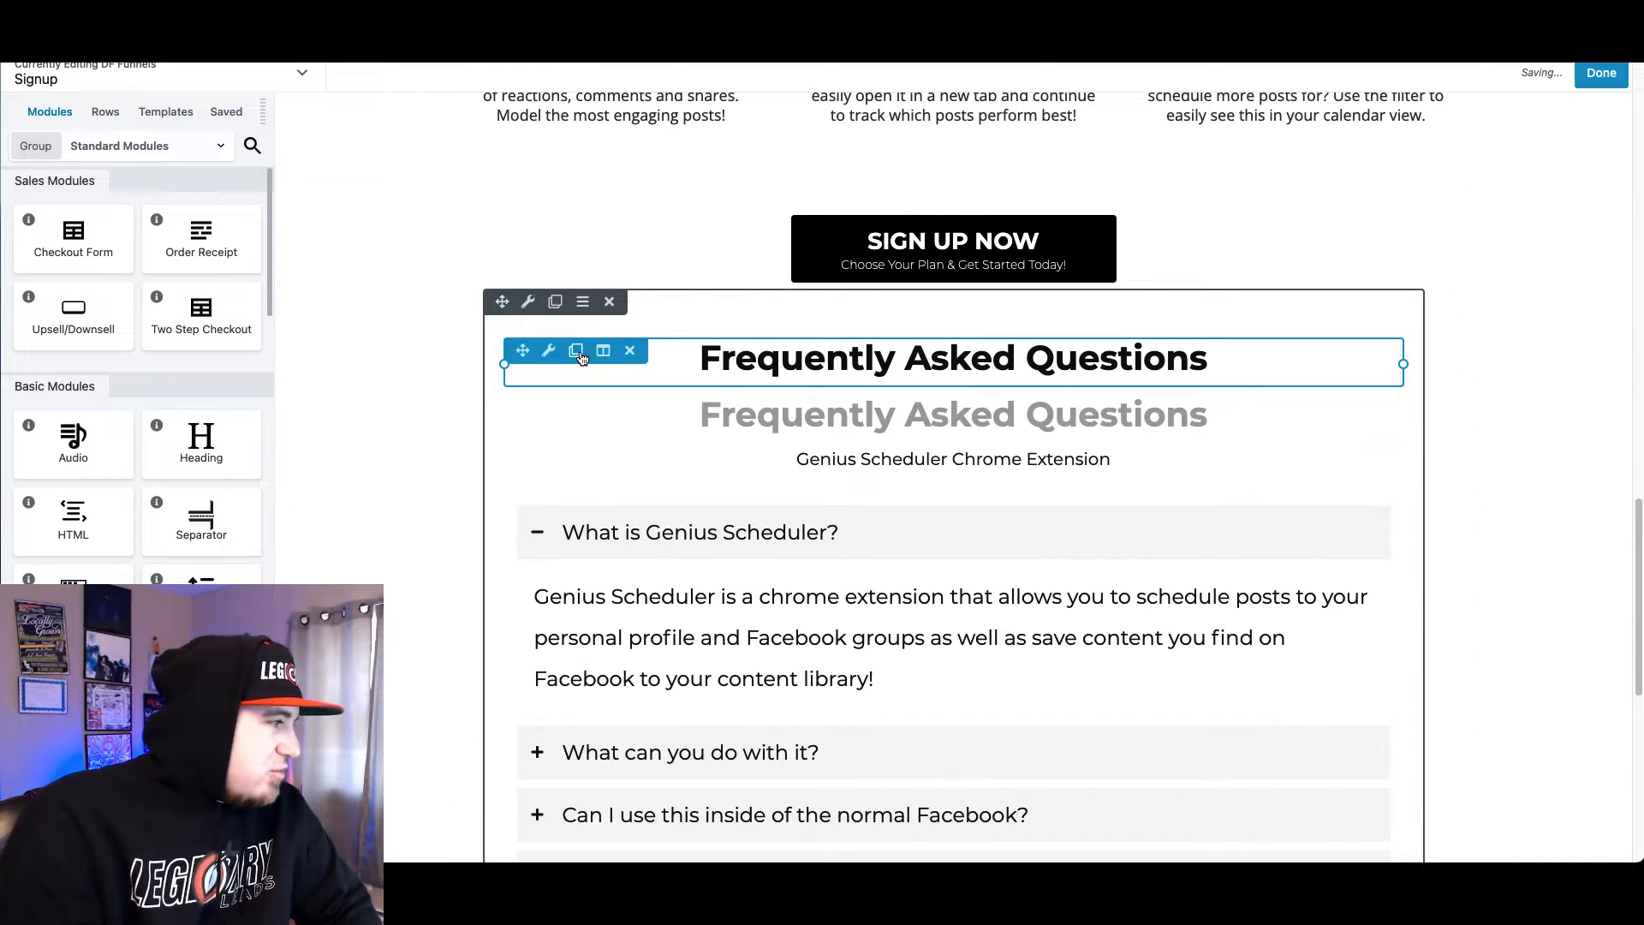
triple_click(843, 362)
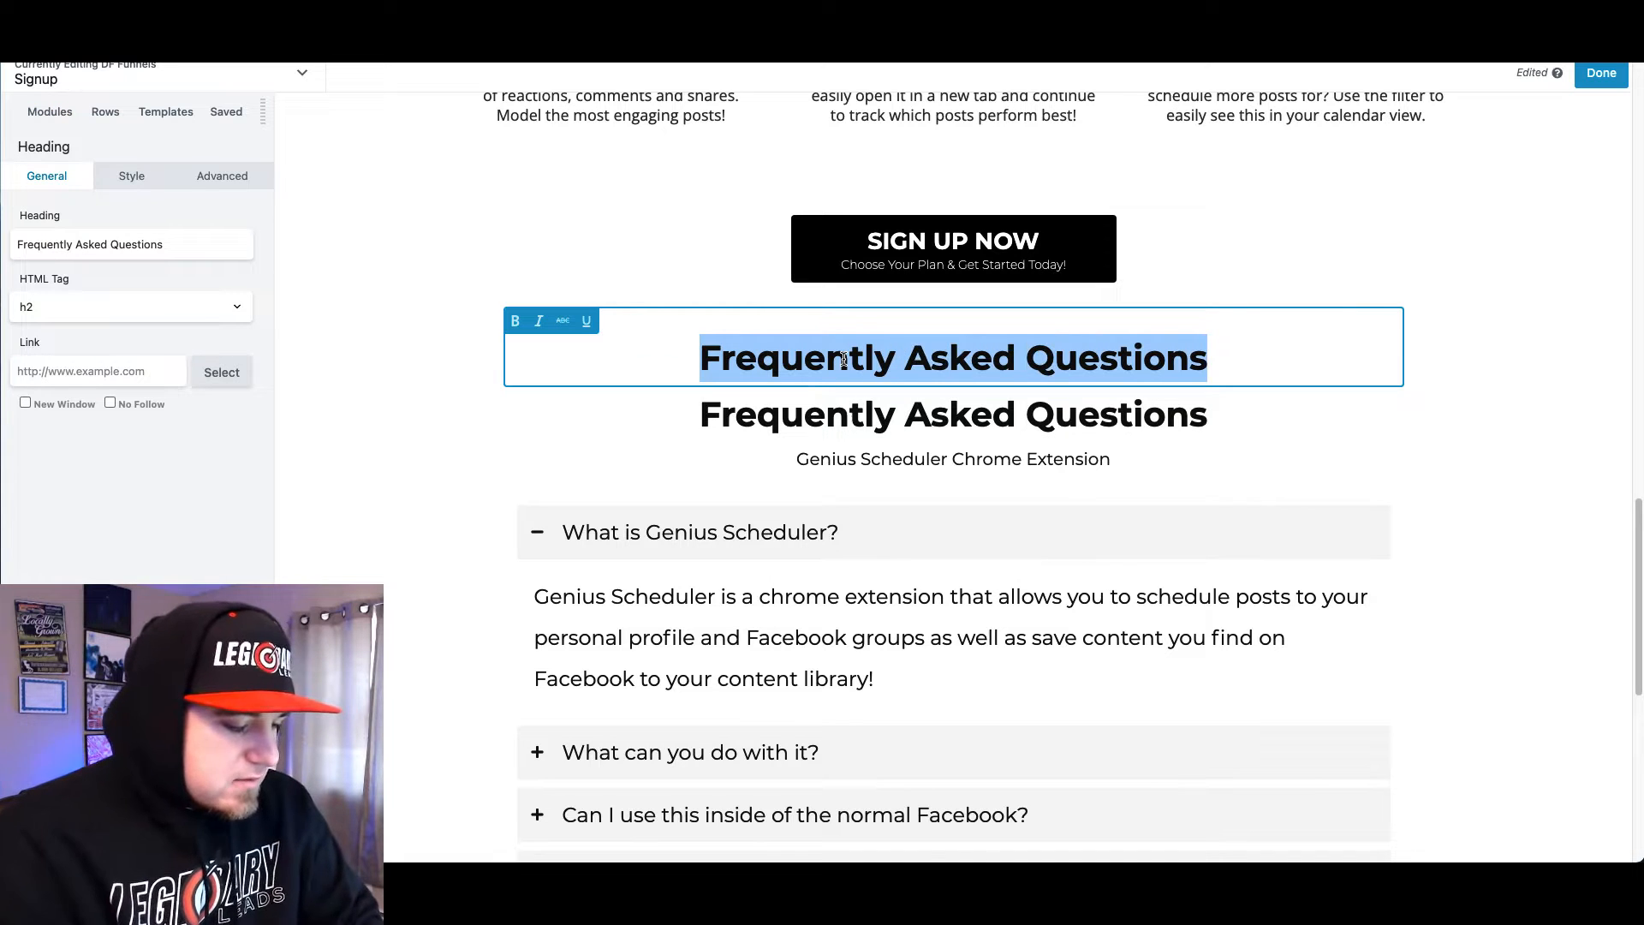
type("Here What So")
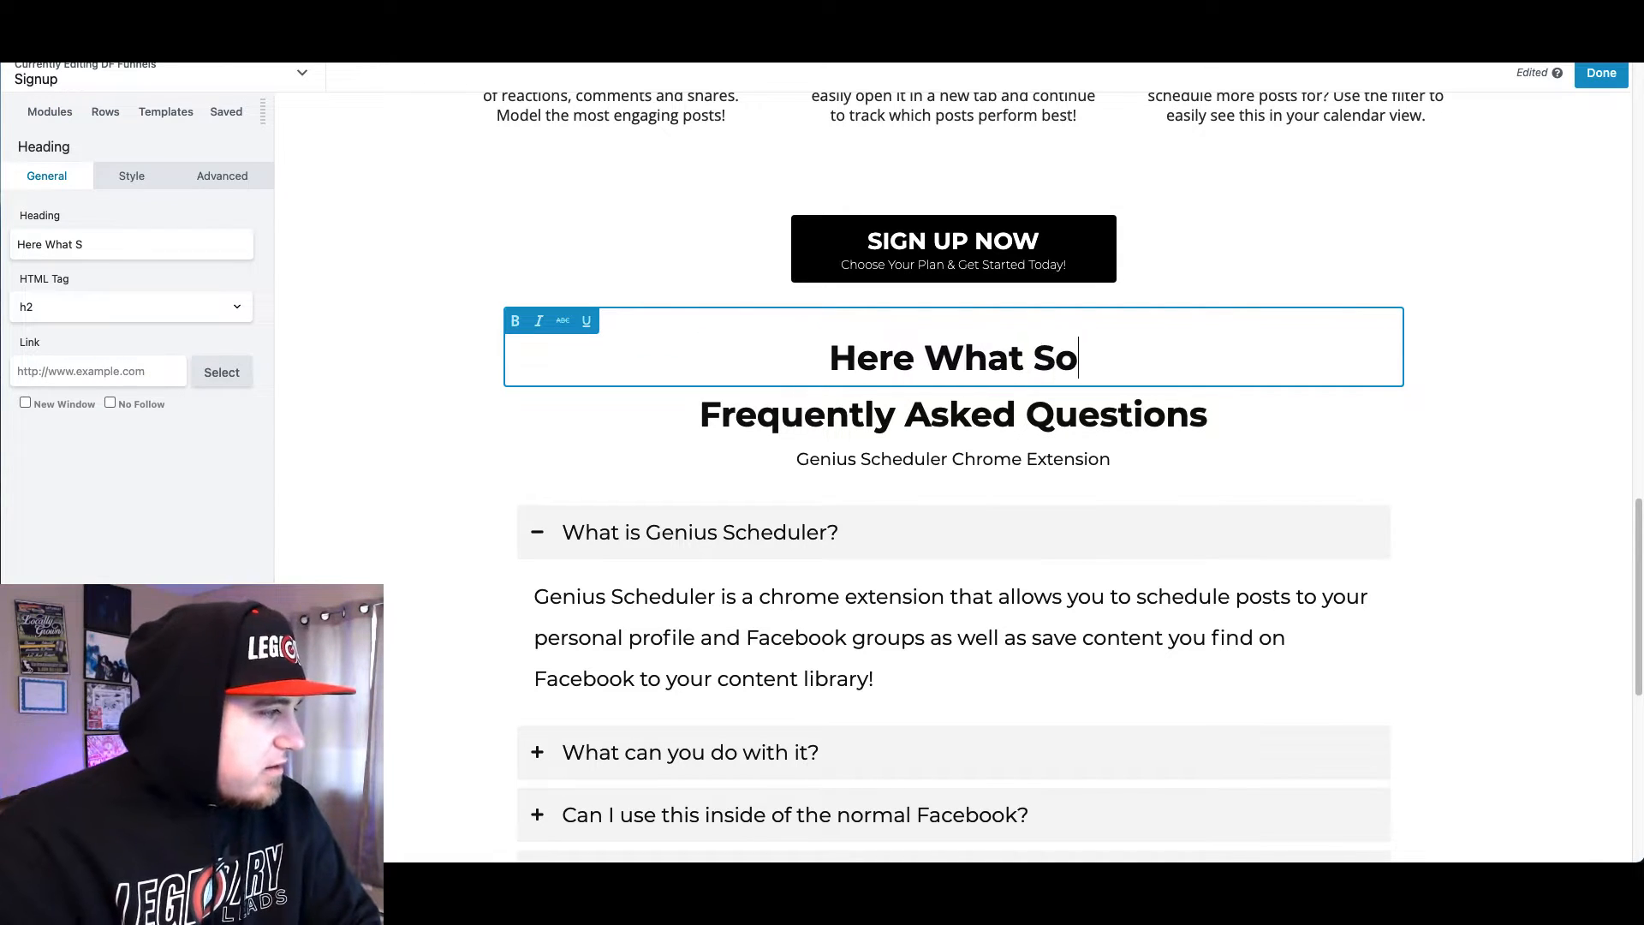
type("me Of Our E")
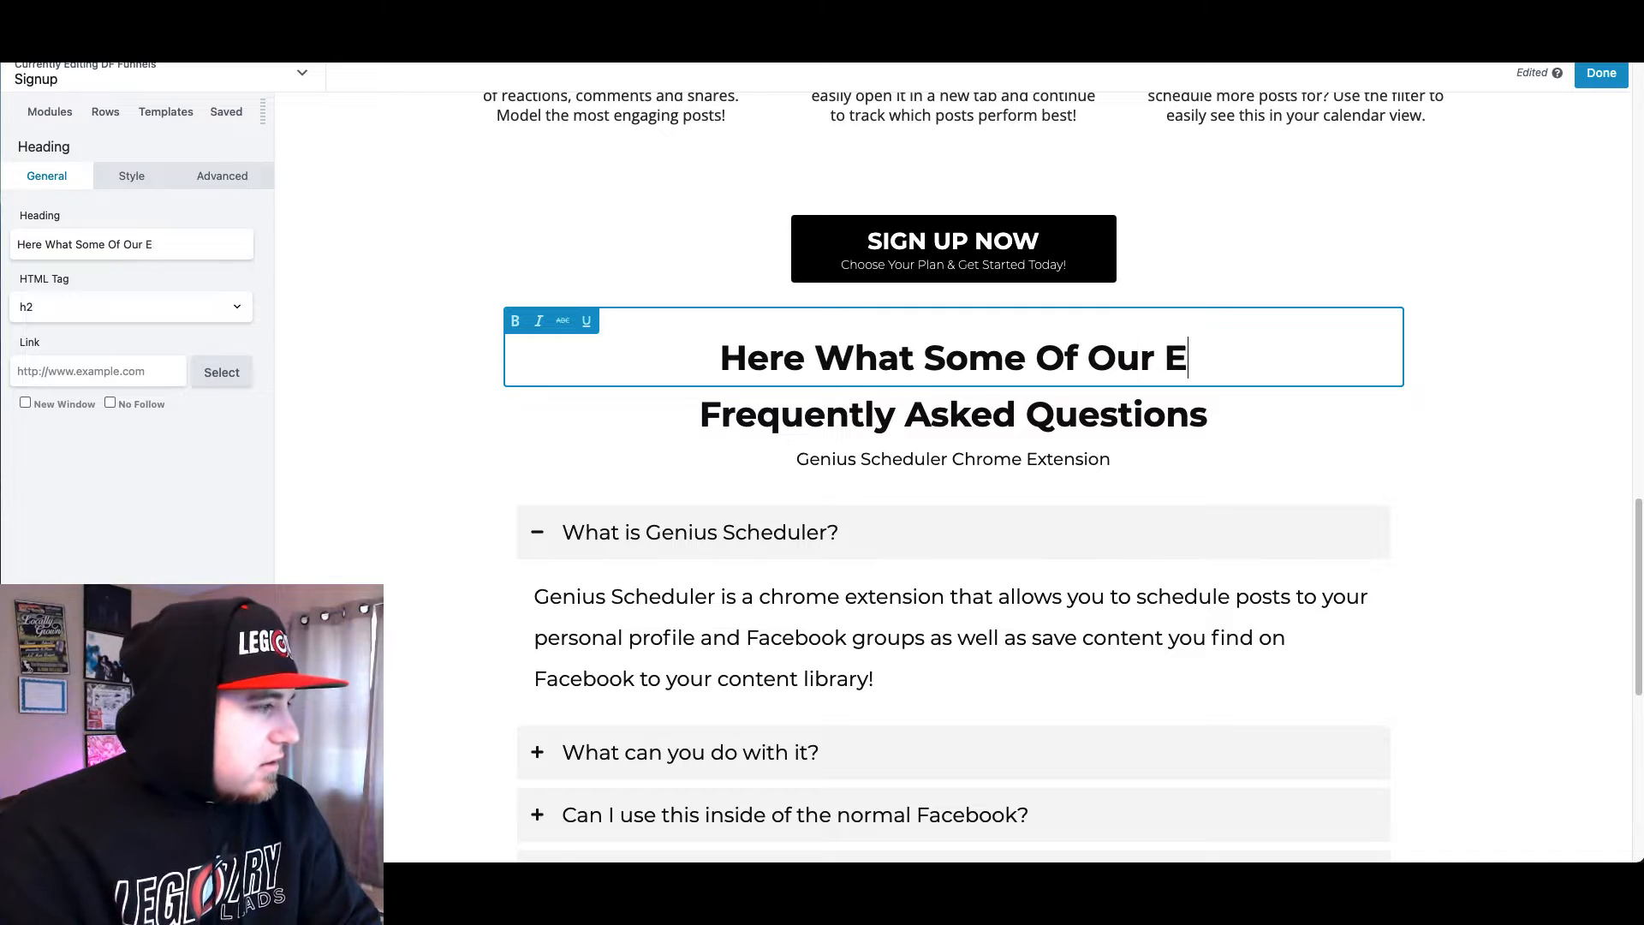
type("arly Users Have /t")
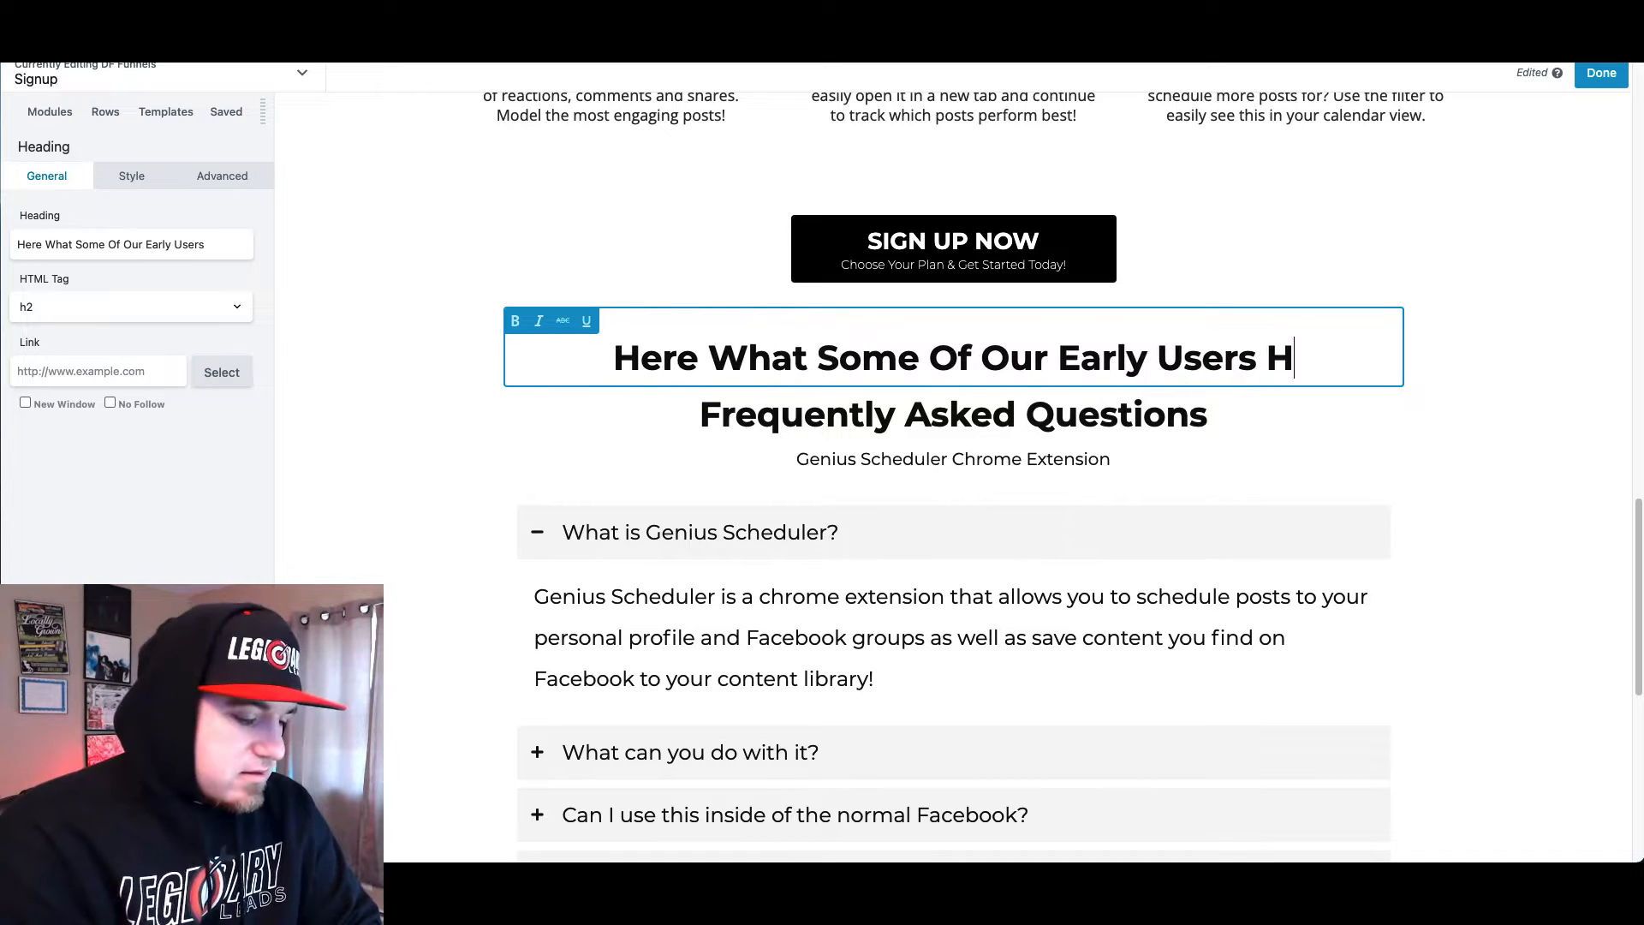
key("BackSpace")
key("BackSpace")
type("To Say")
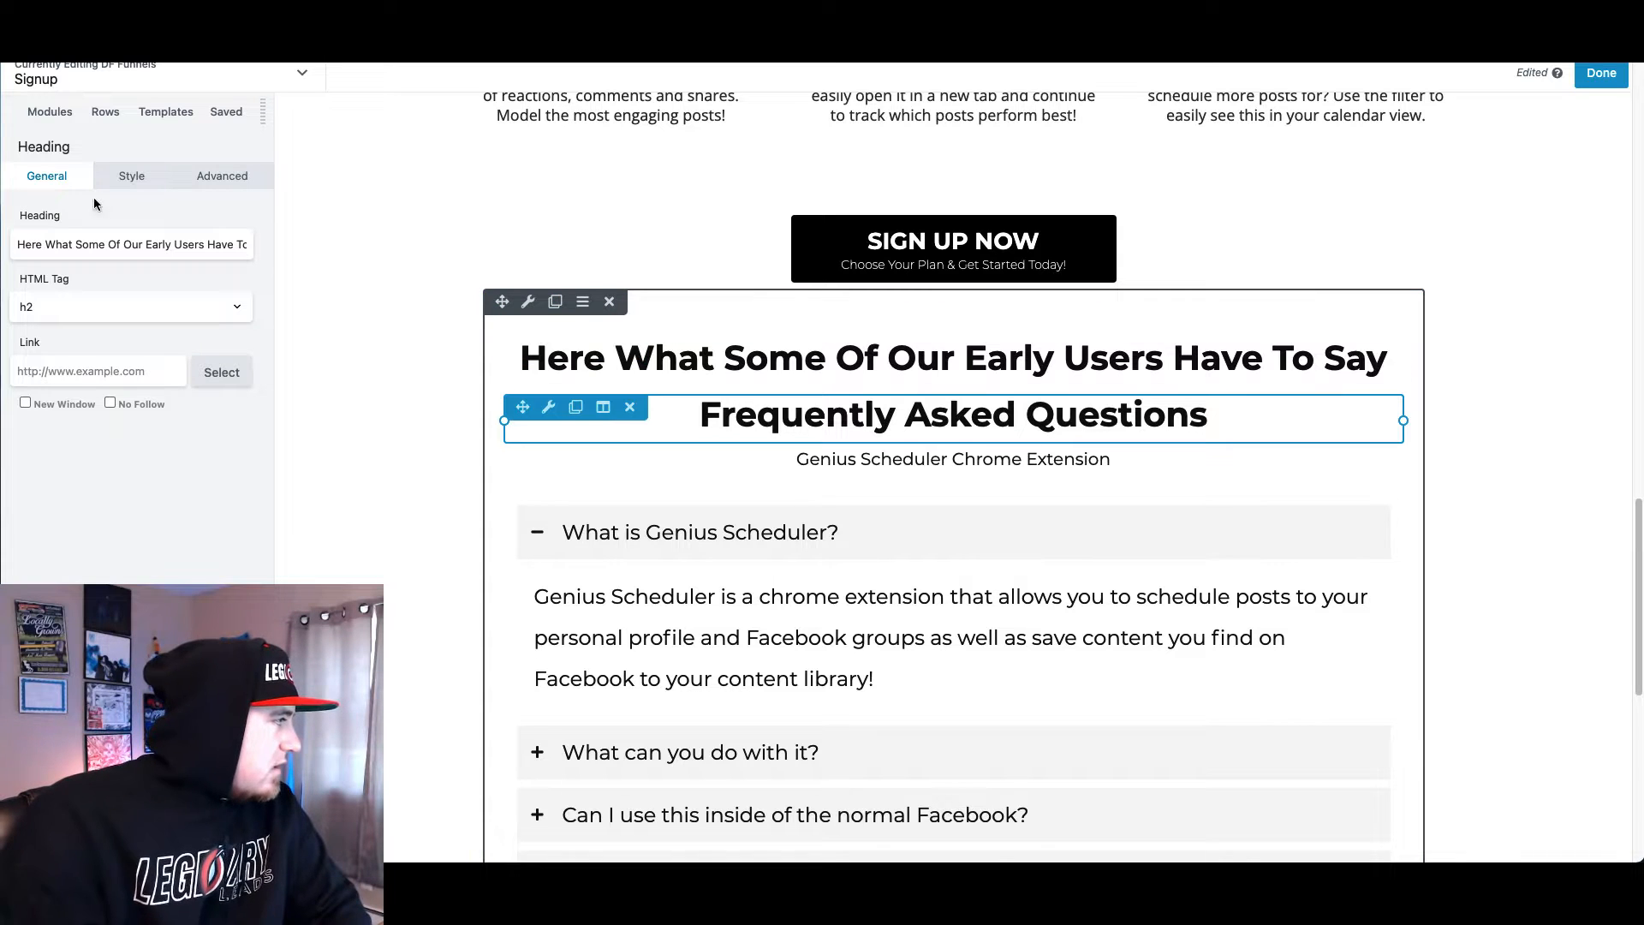
Add a Photo module between the early users heading and the Frequently Asked Questions heading
left_click(51, 118)
scroll(102, 514, "down", 3)
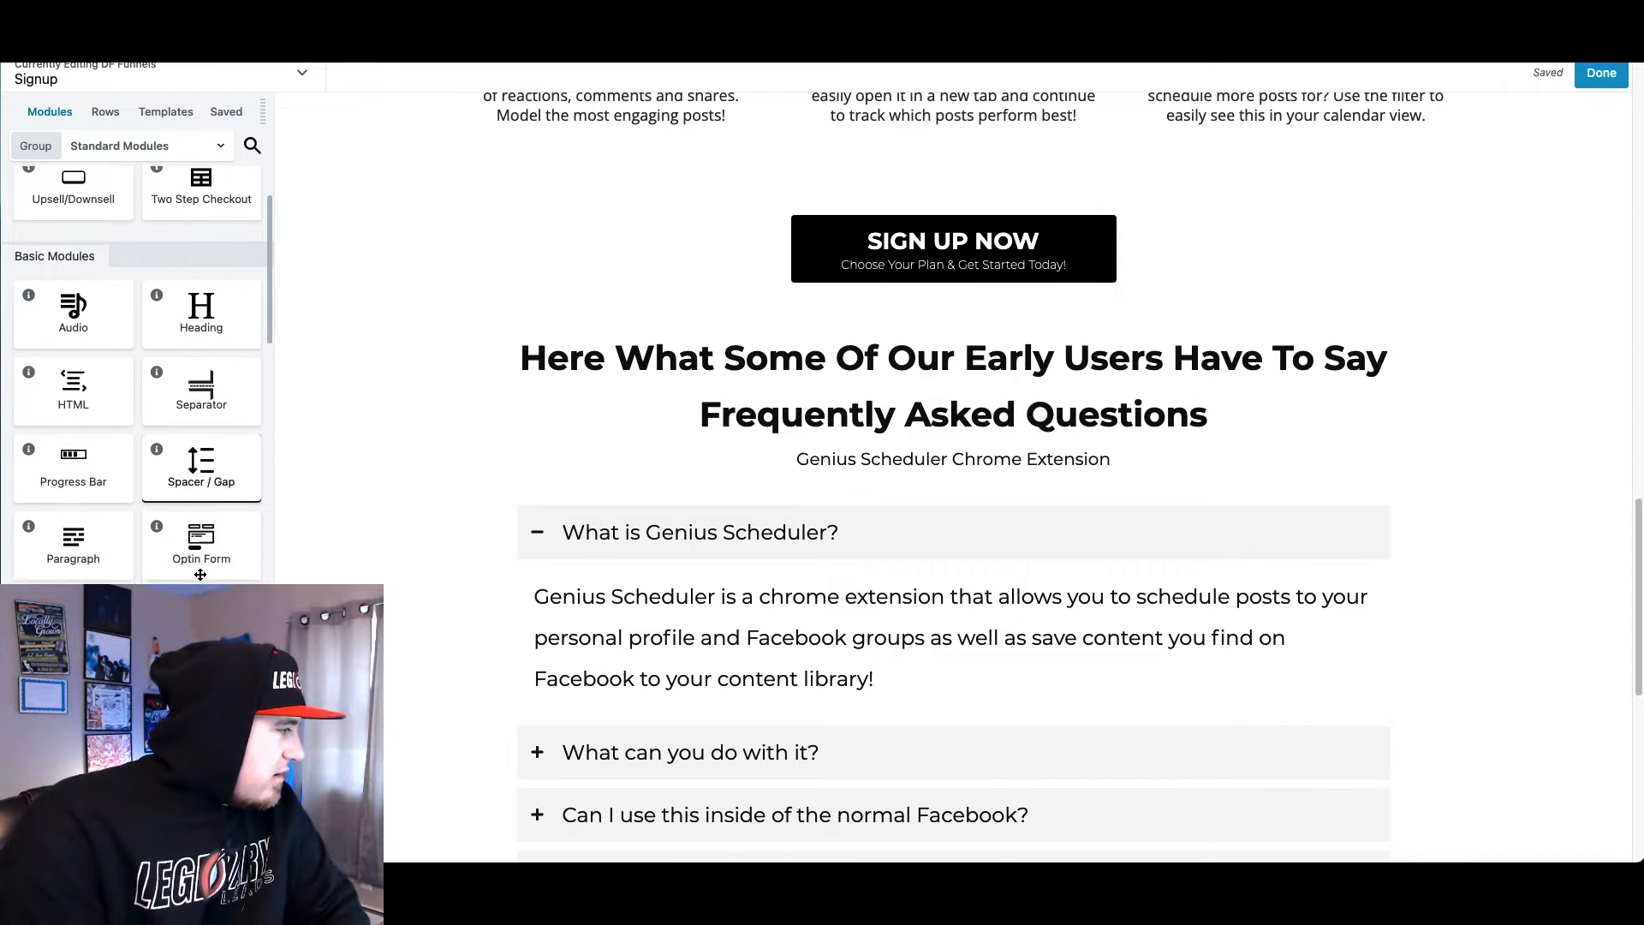
scroll(102, 569, "down", 2)
left_click_drag(101, 623, 962, 601)
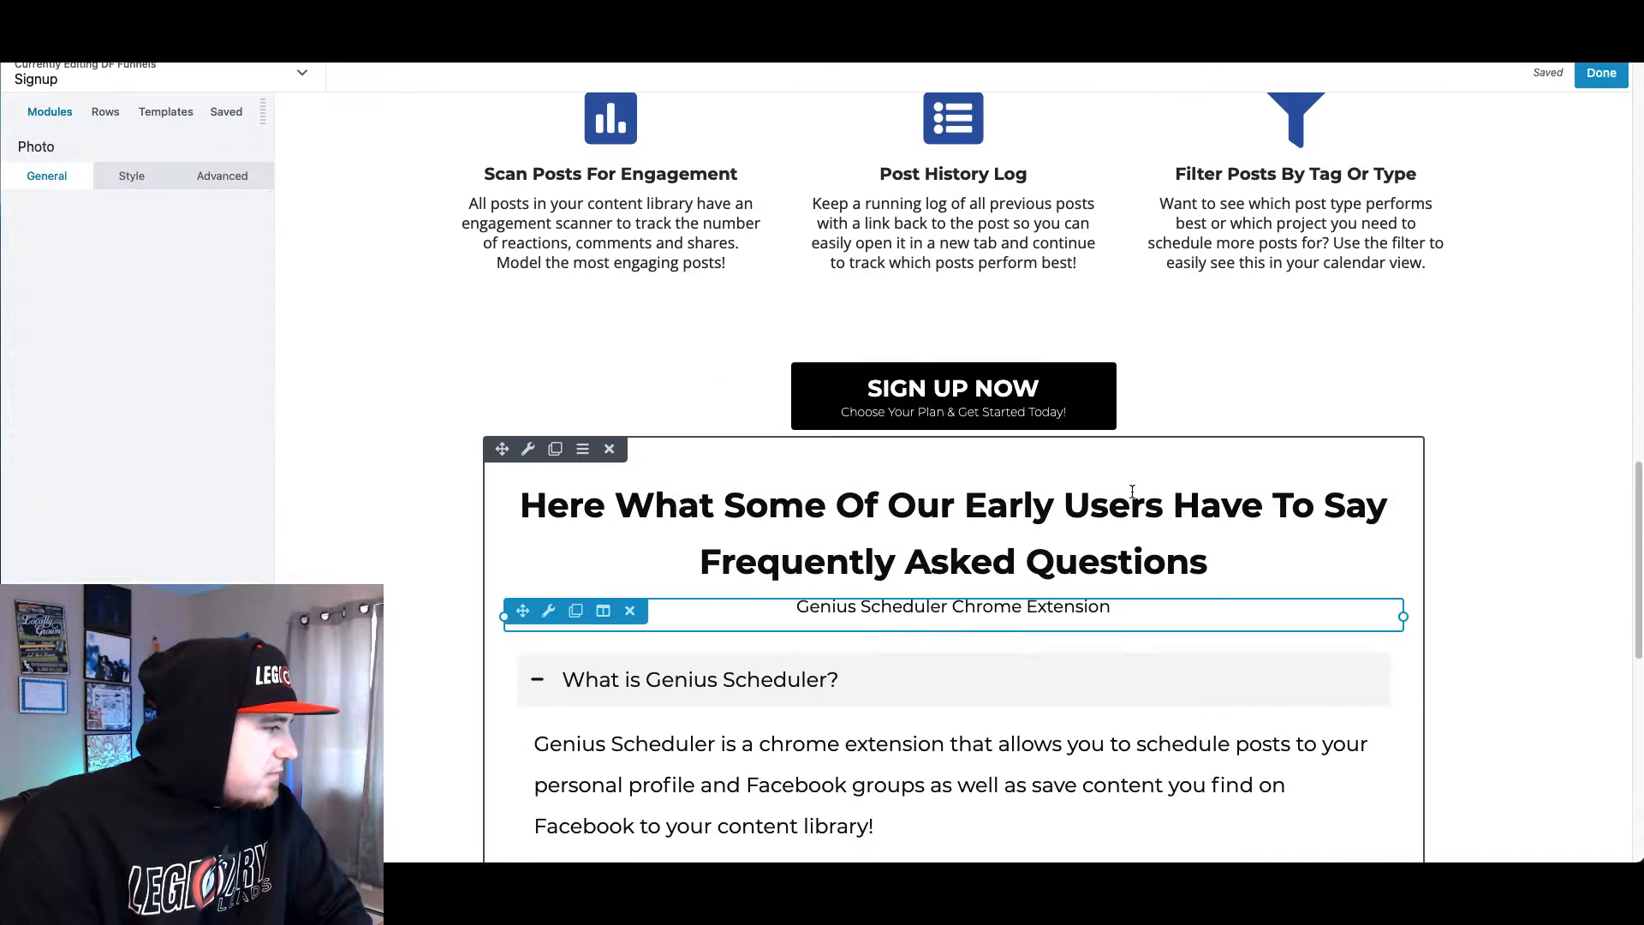
Upload the 839×96 review screenshot, taken at 9.41.50 AM, from the Desktop as the module's photo
left_click(76, 305)
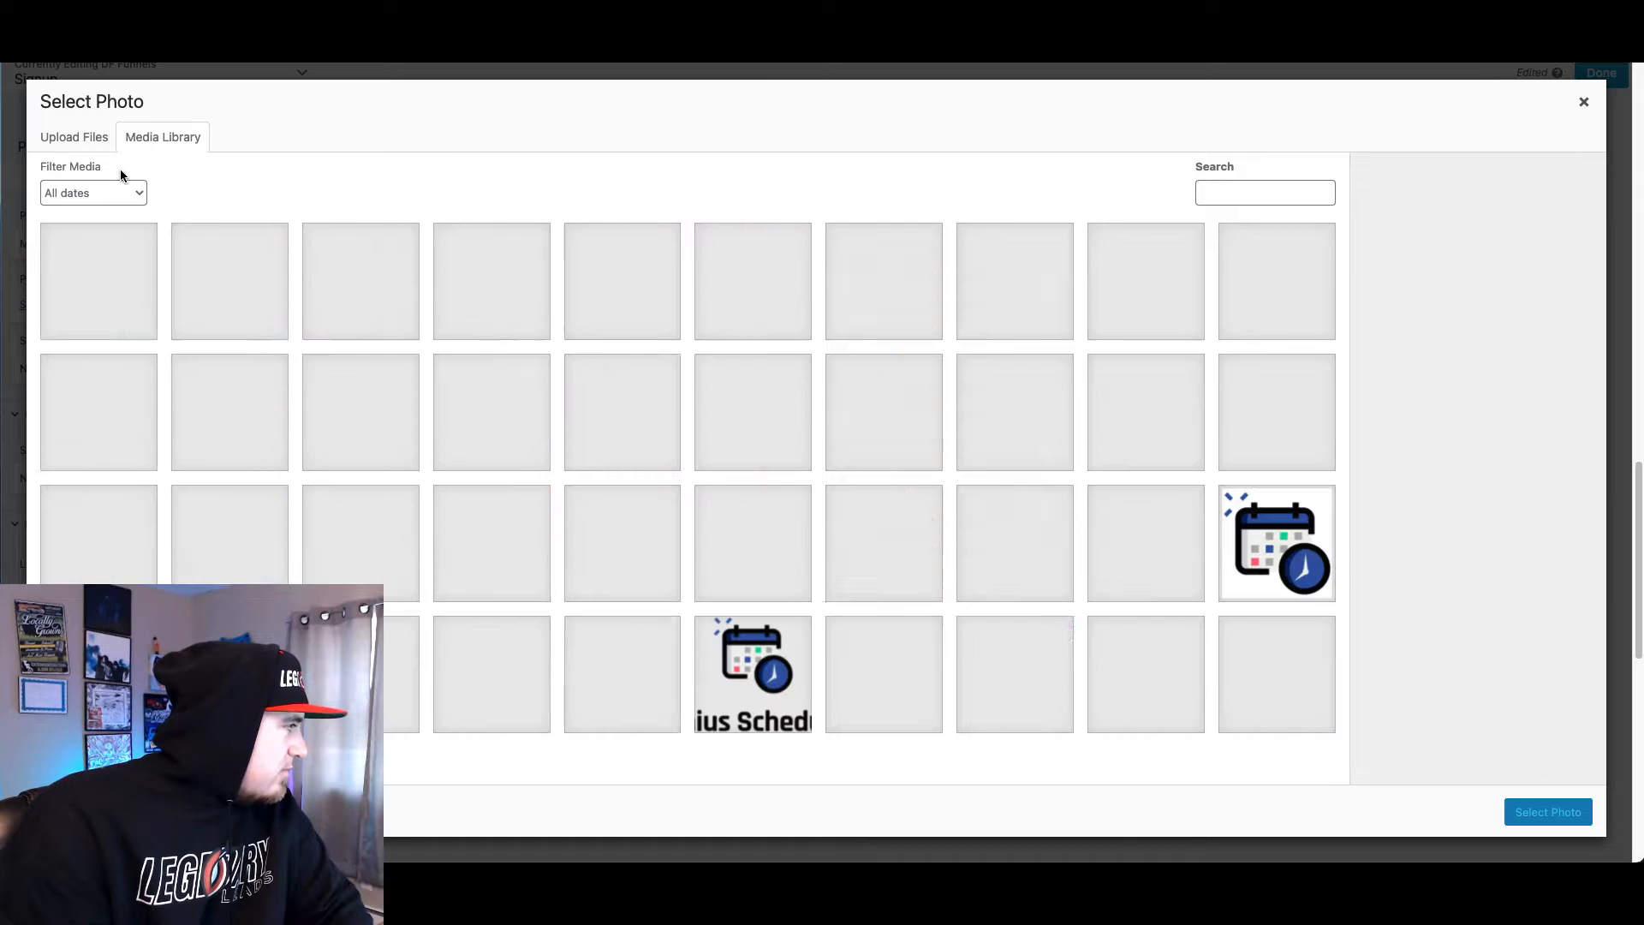
left_click(101, 150)
left_click(835, 435)
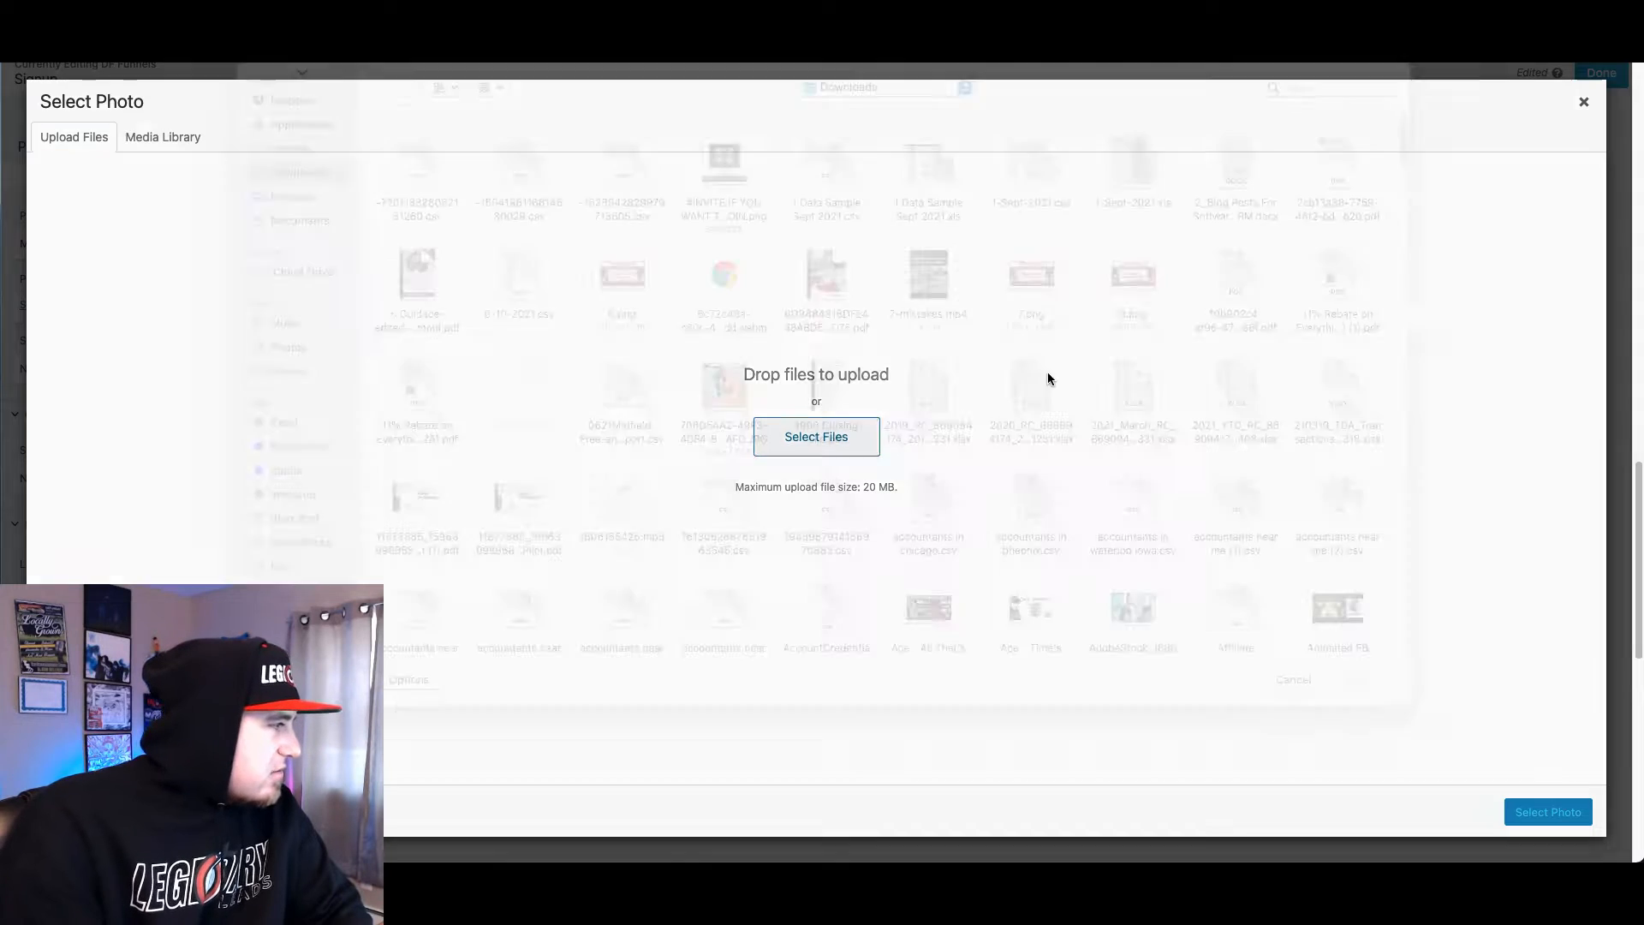
left_click(291, 223)
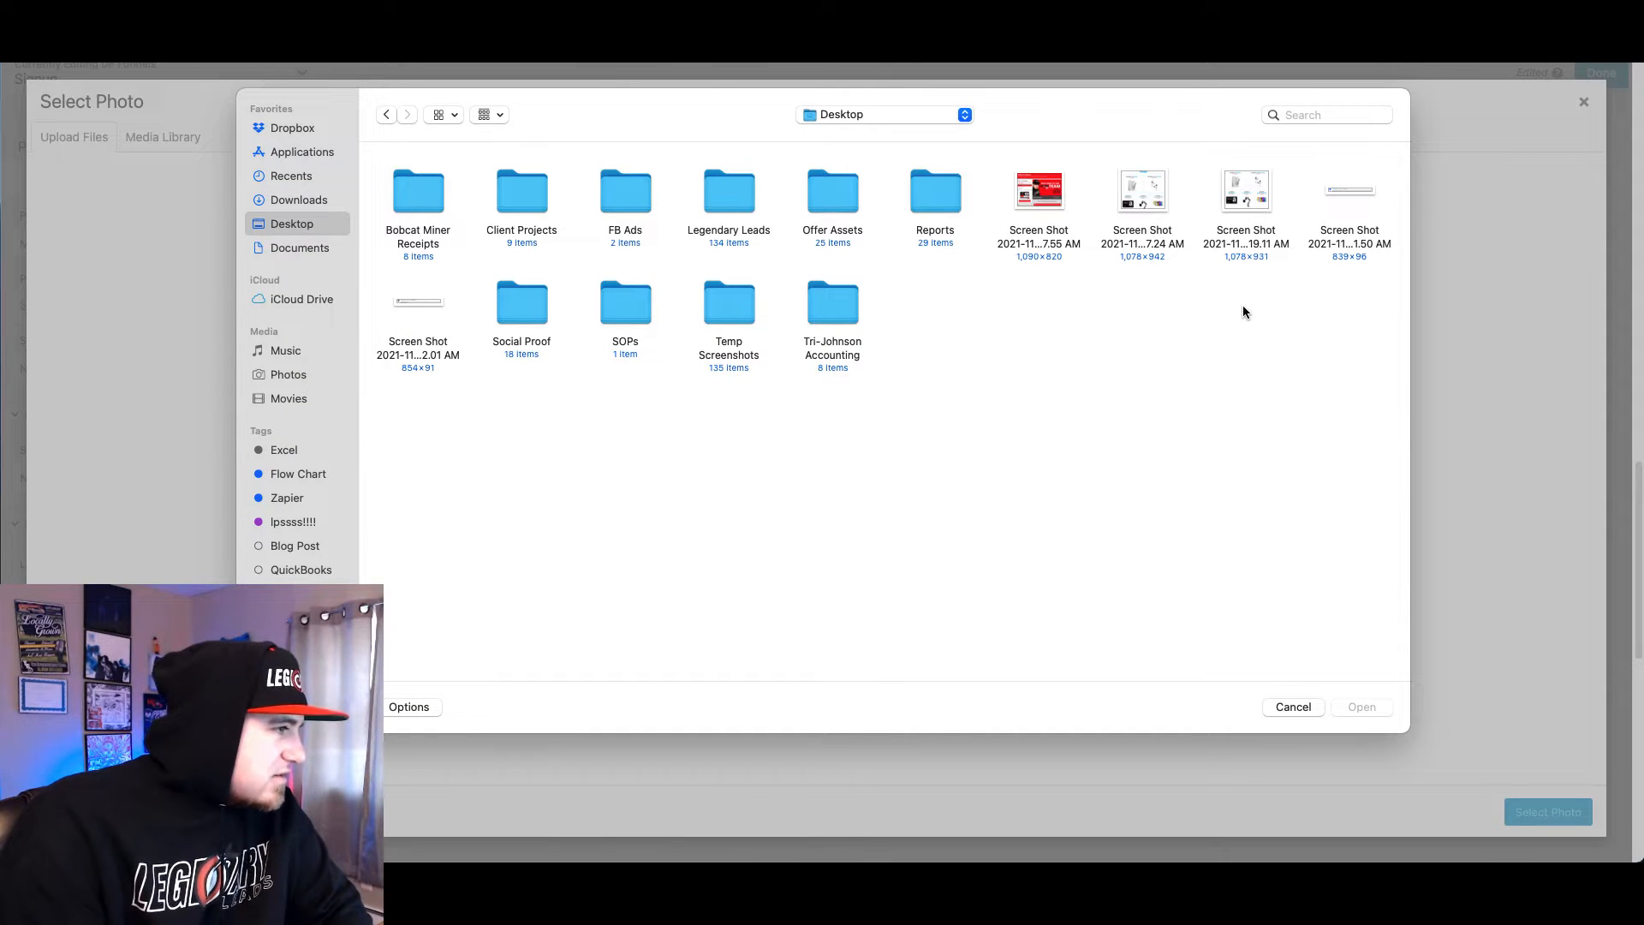
double_click(1351, 190)
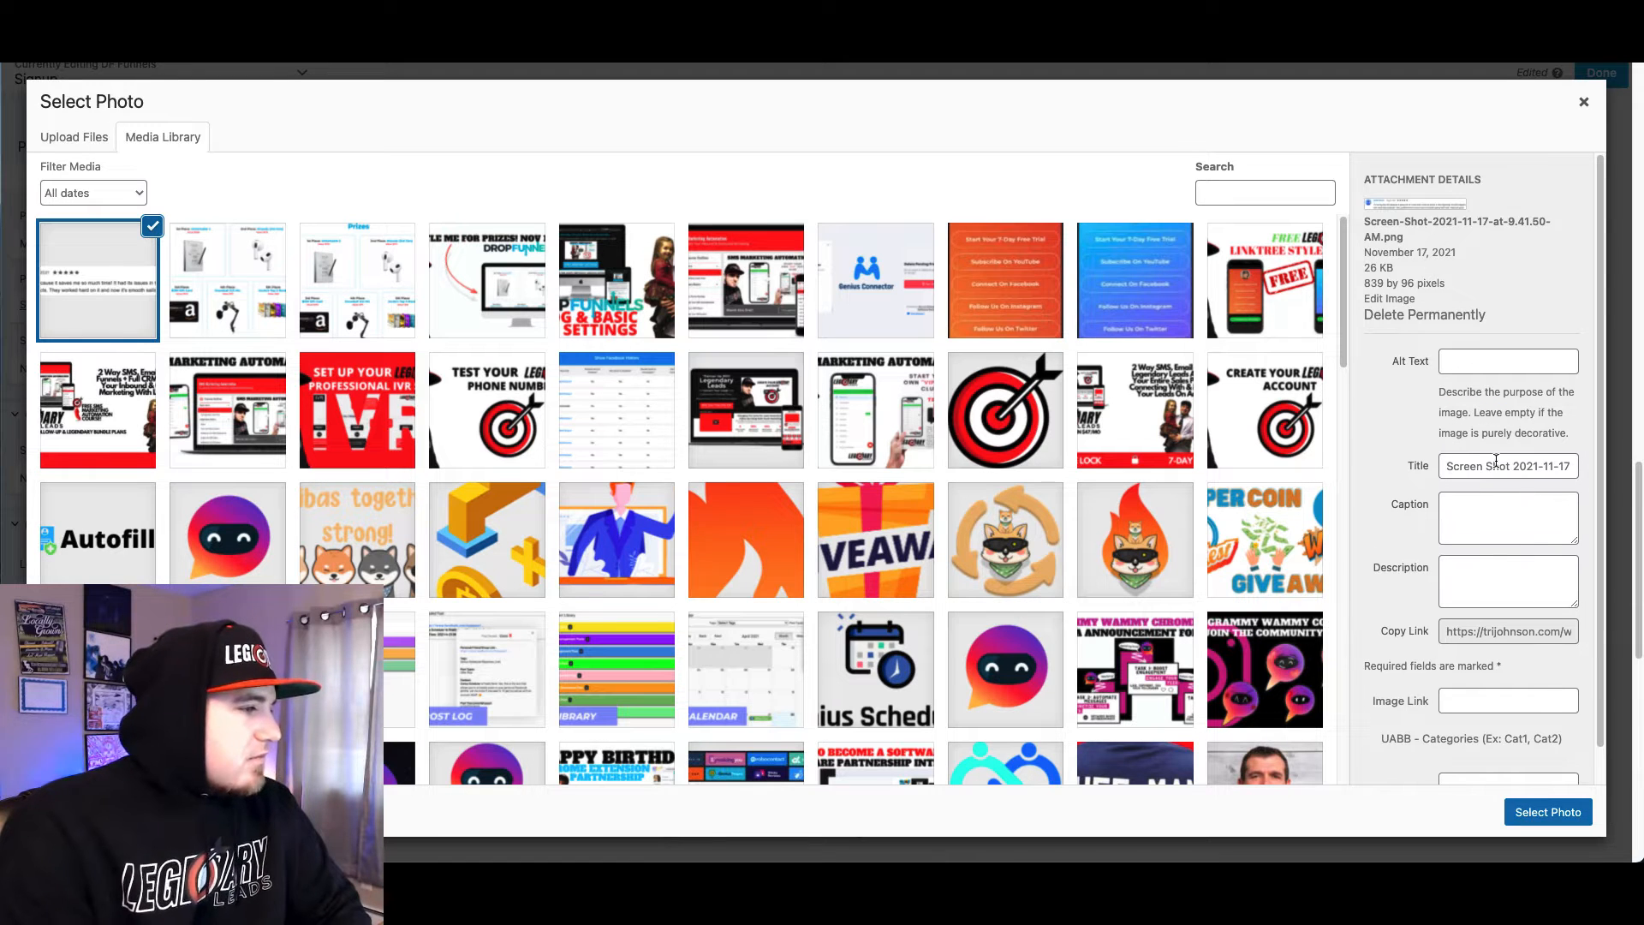
Set both the title and the alt text of the uploaded image to "Genius Scheduler Testimonial"
triple_click(1496, 462)
type("Genius Scheduler Testi")
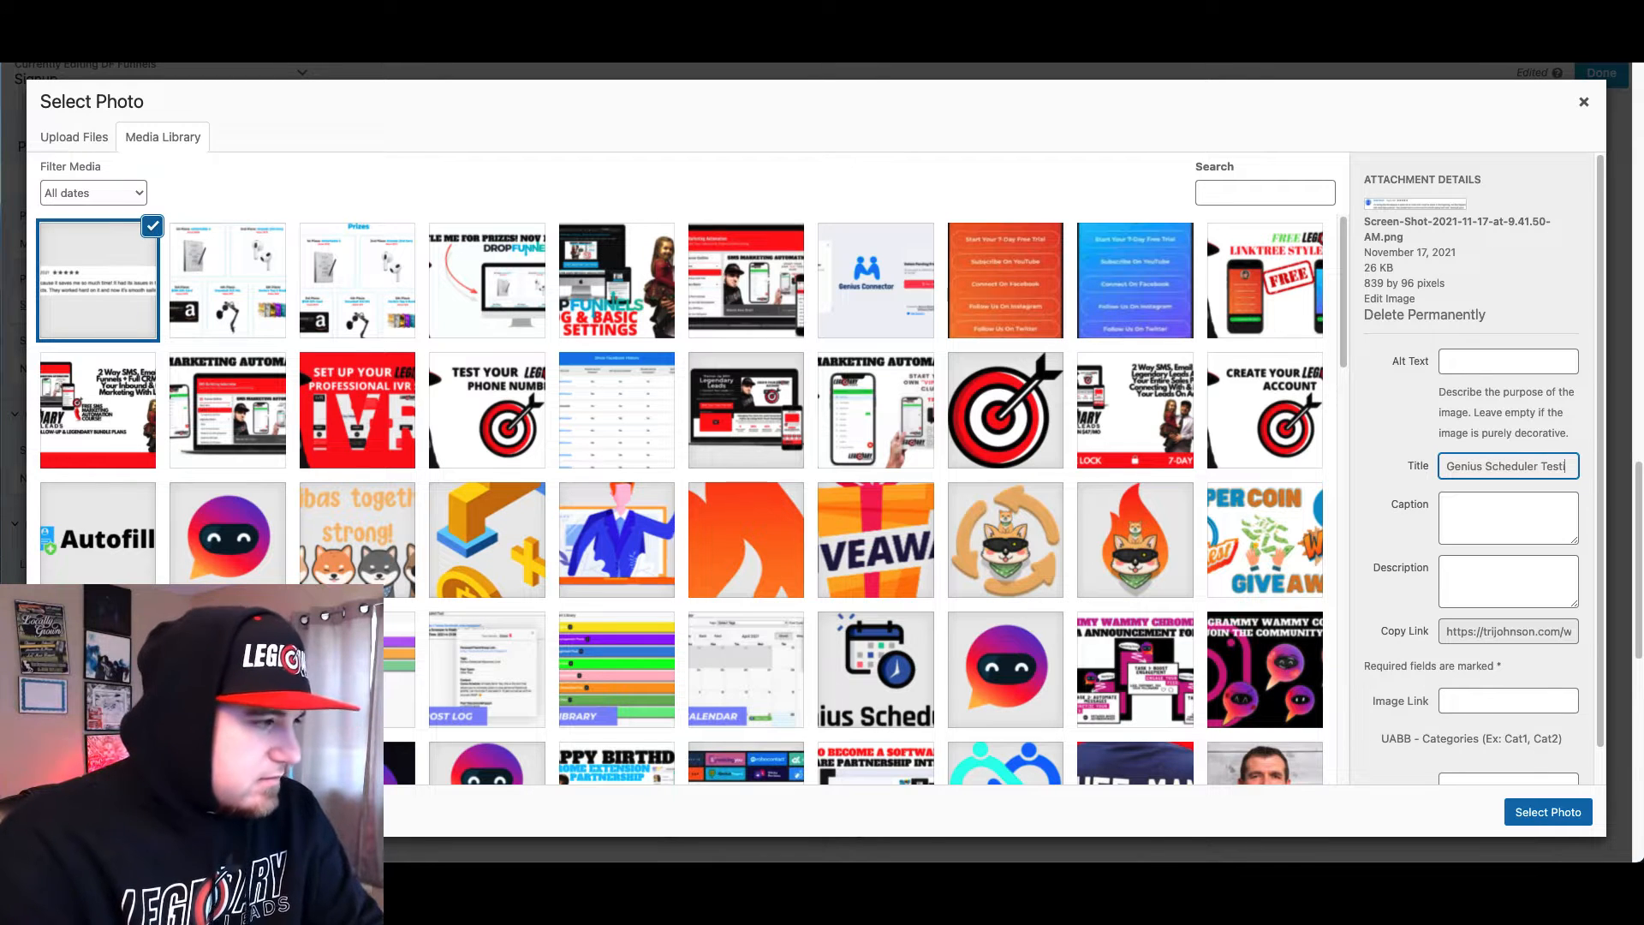
triple_click(1520, 462)
key("ctrl+c")
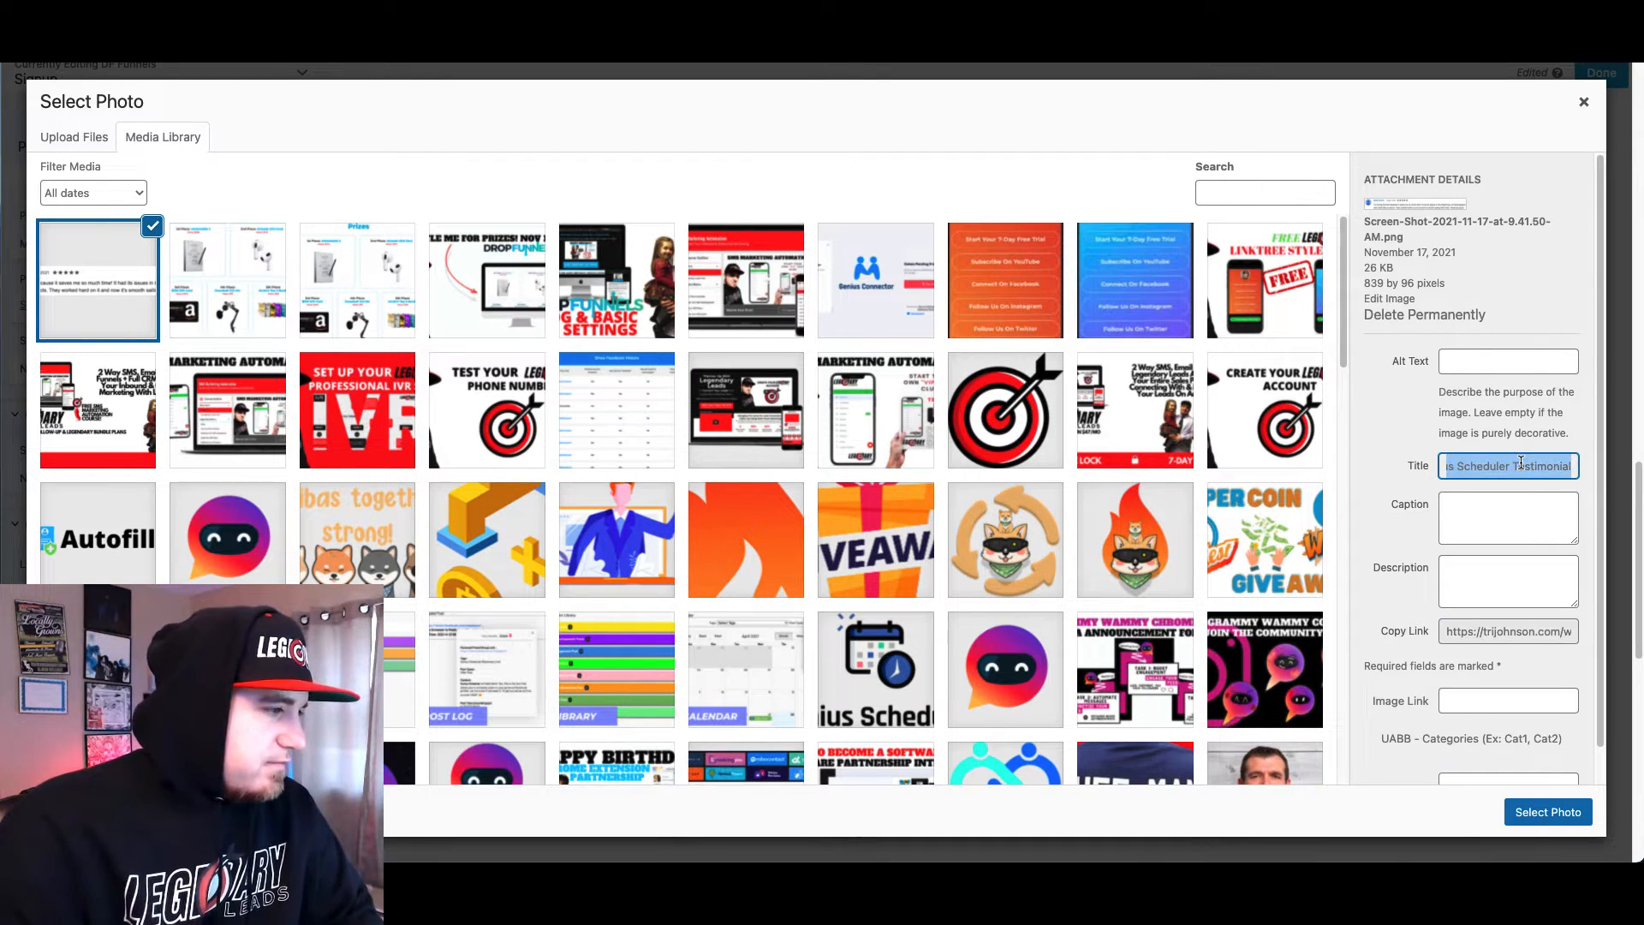
left_click(1508, 361)
key("ctrl+v")
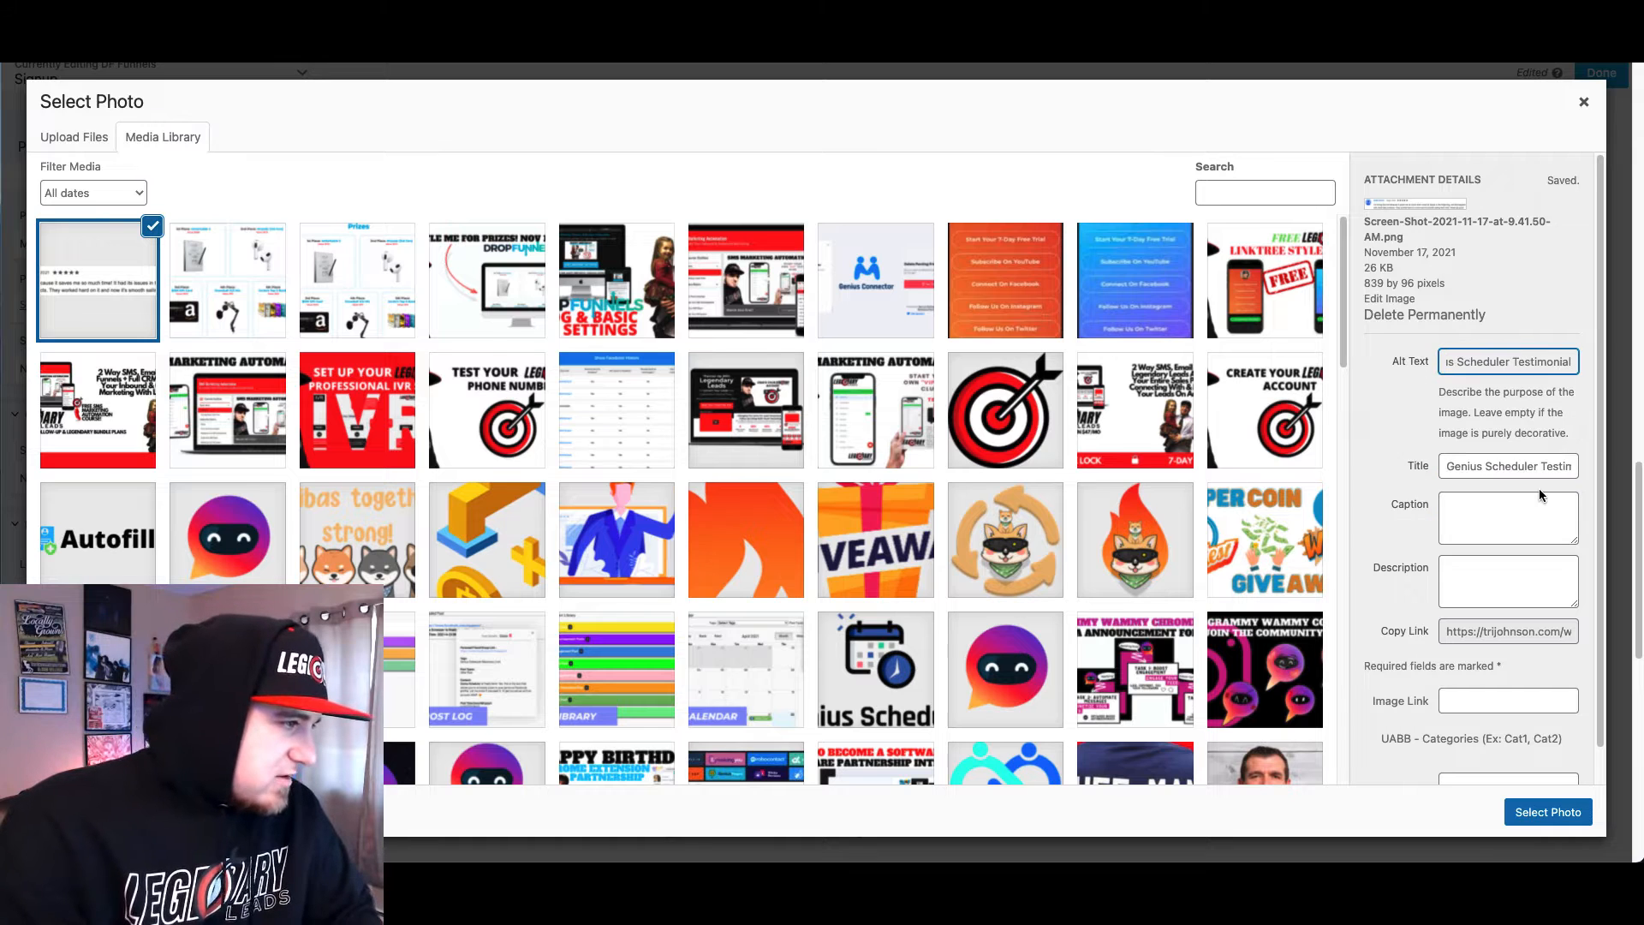
Insert the uploaded testimonial image into the Photo module and save the module settings
left_click(1563, 810)
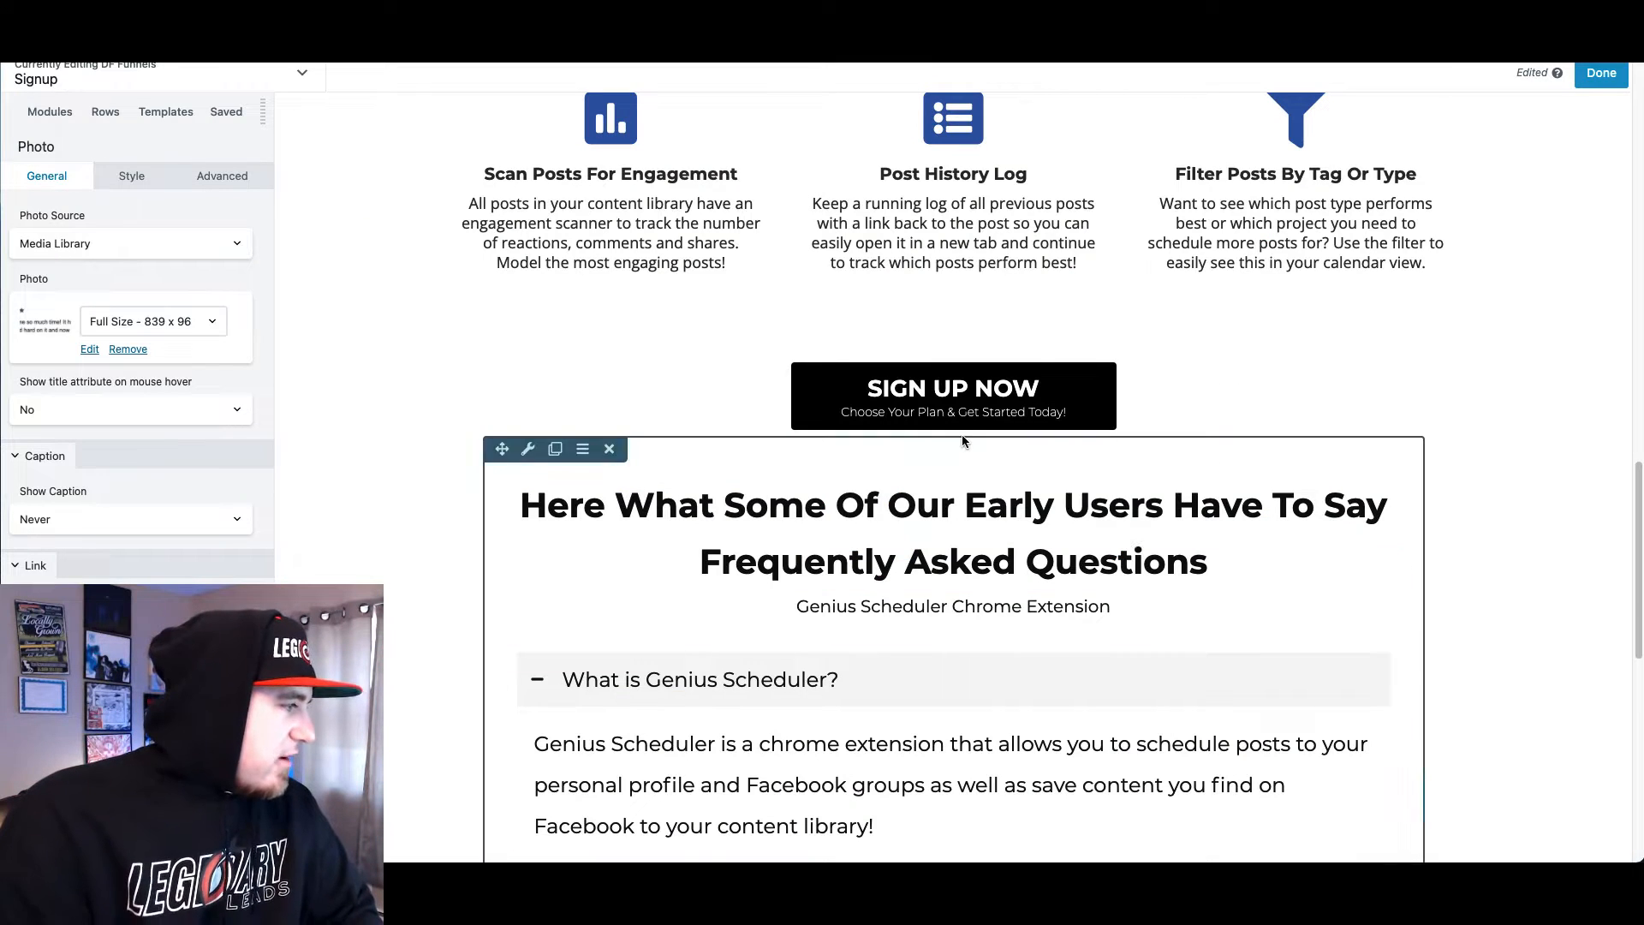
scroll(959, 411, "down", 2)
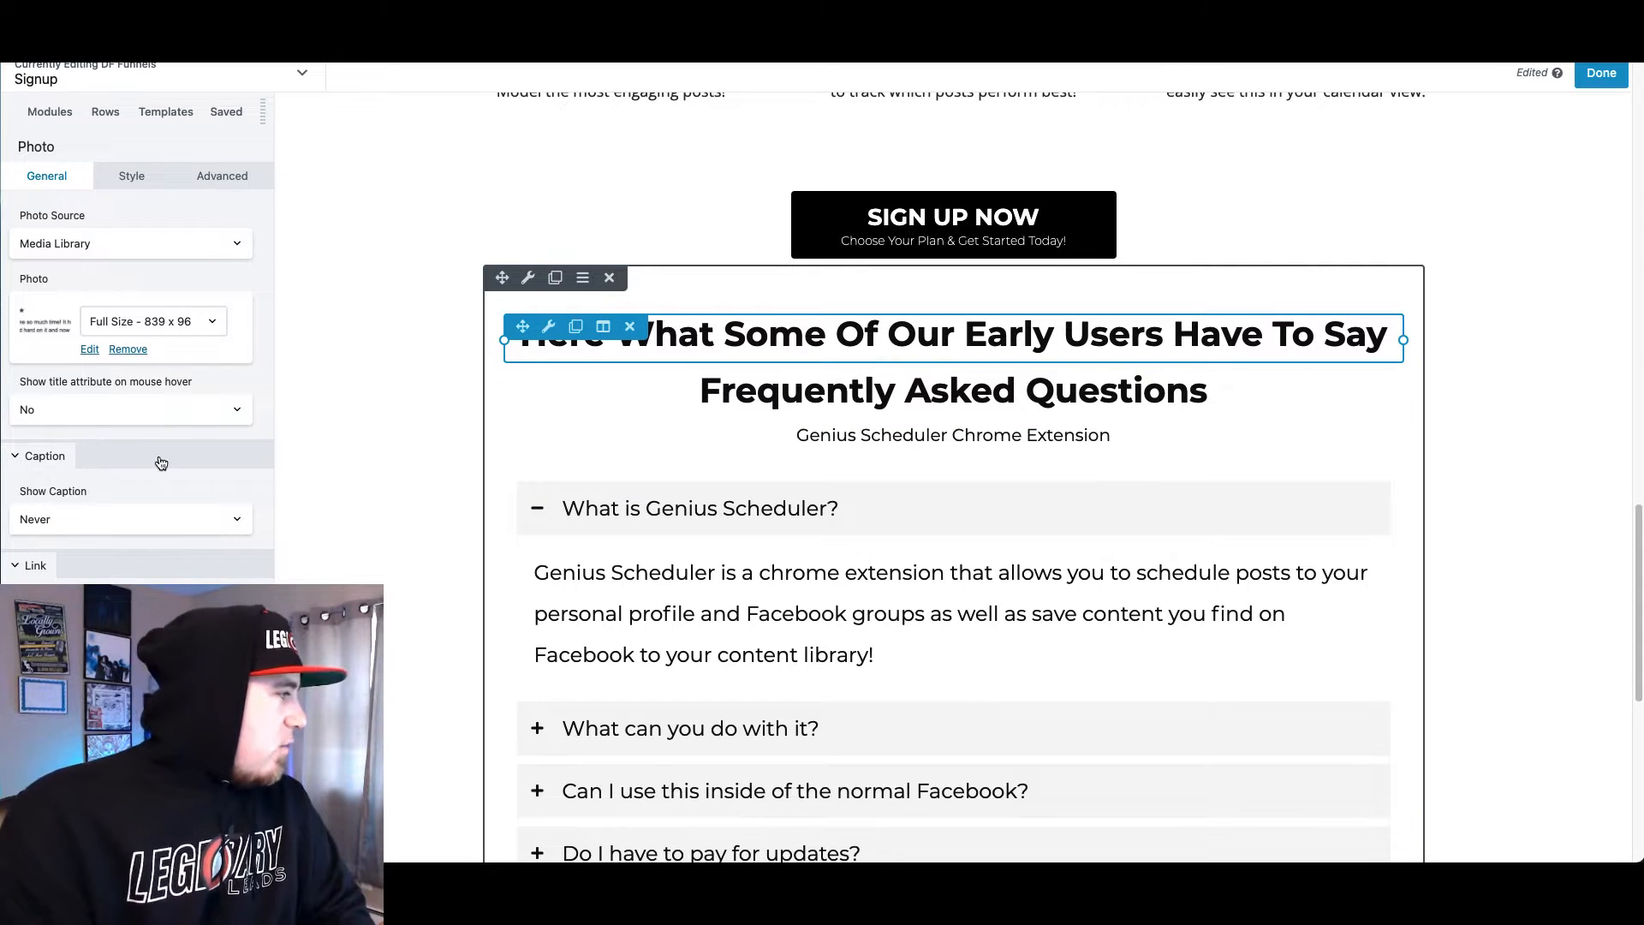
left_click(38, 841)
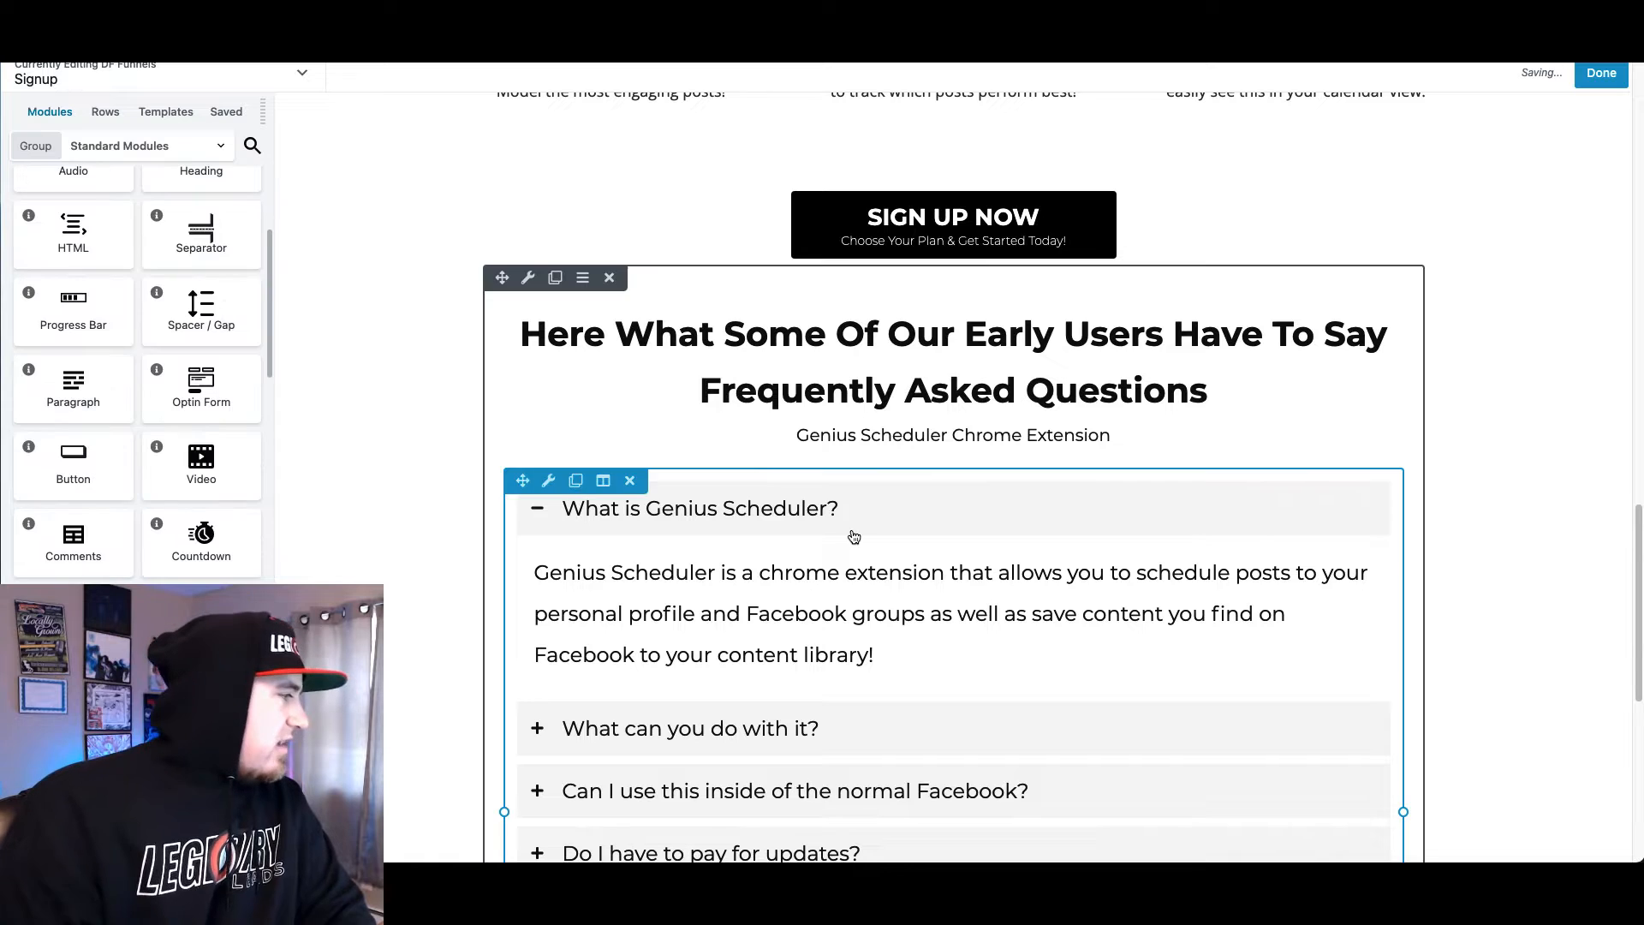
Finish editing, publish the Signup page, and check the new testimonial section
left_click(1590, 75)
left_click(1523, 73)
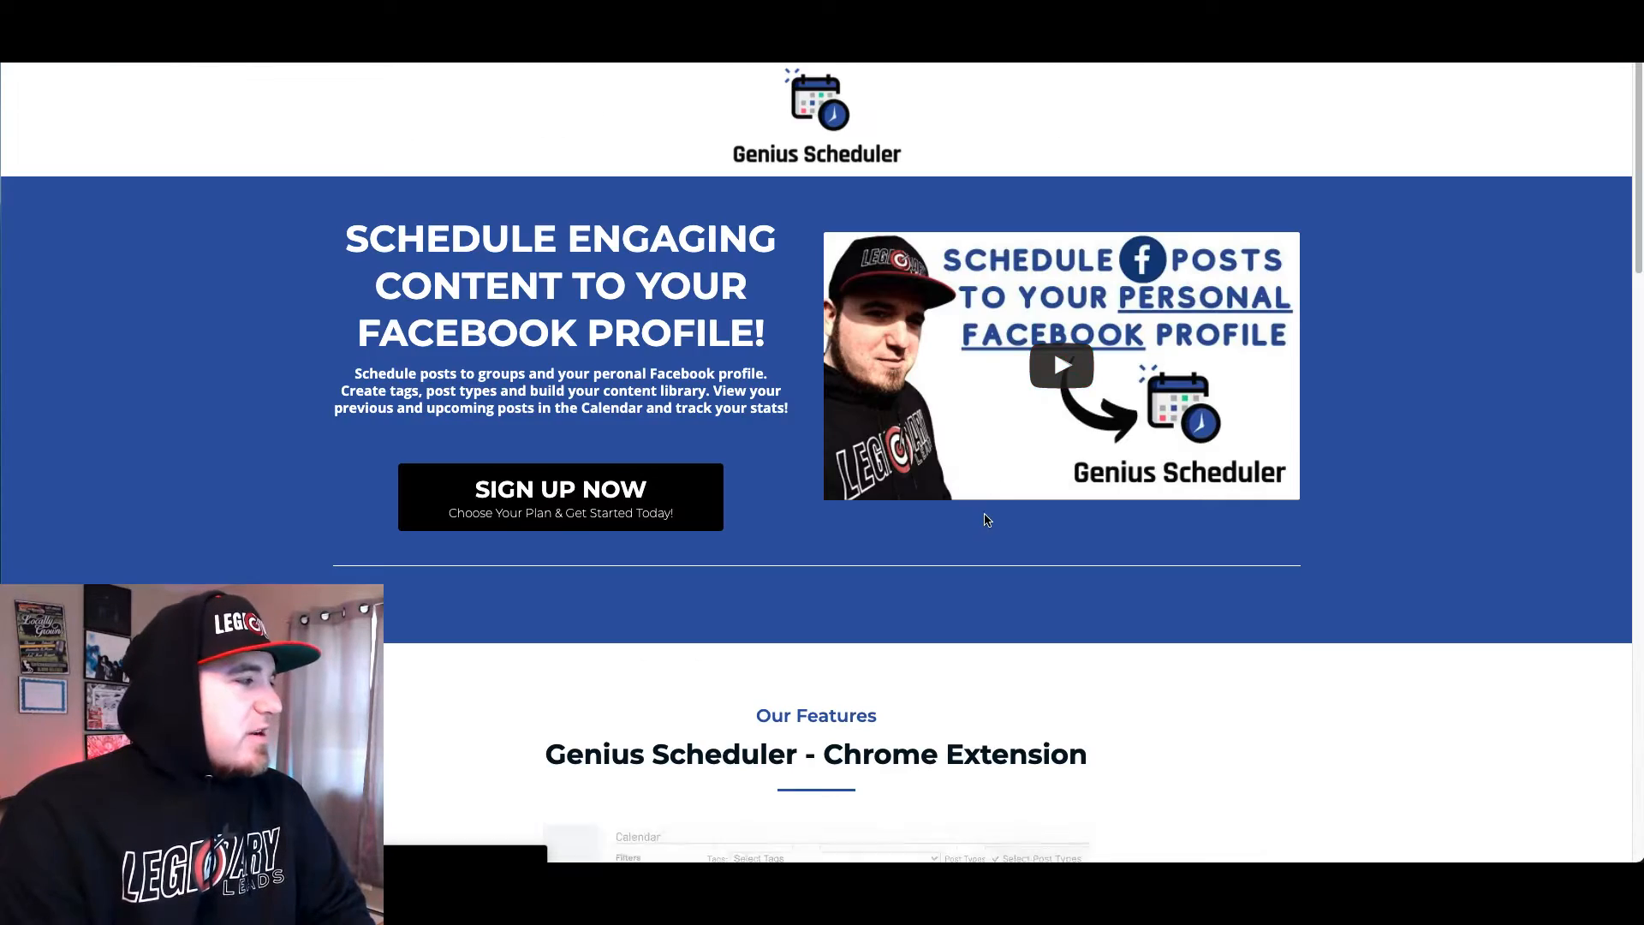
scroll(984, 513, "down", 15)
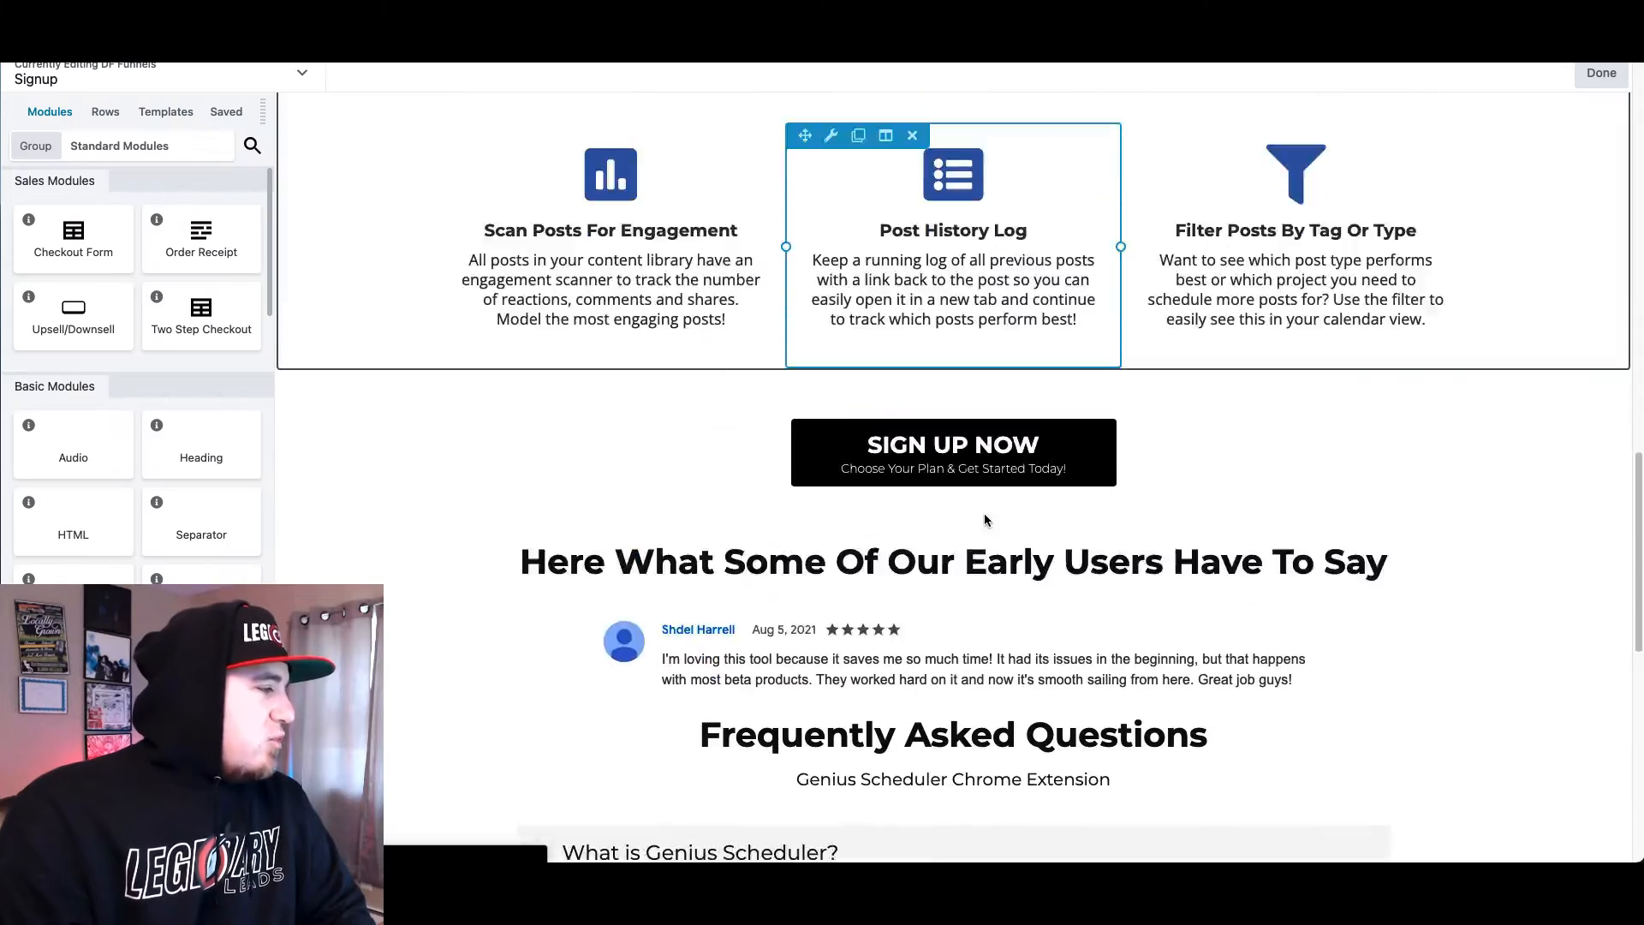
Duplicate the testimonial Photo module under the early-users heading
scroll(984, 518, "down", 6)
scroll(646, 353, "up", 3)
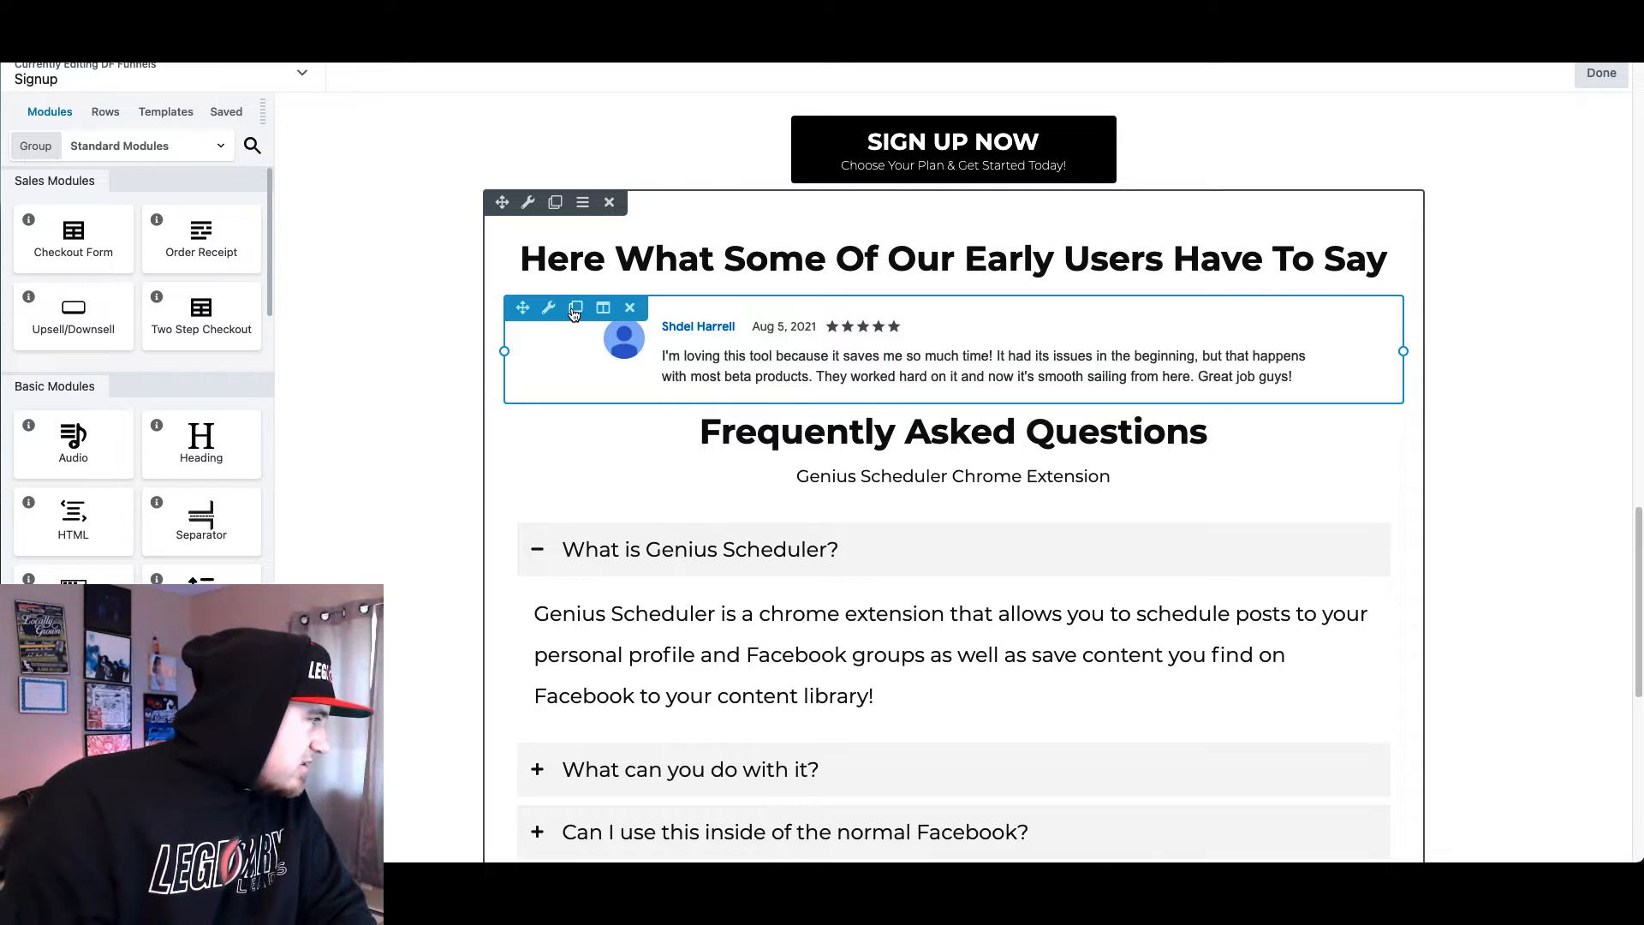
left_click(575, 309)
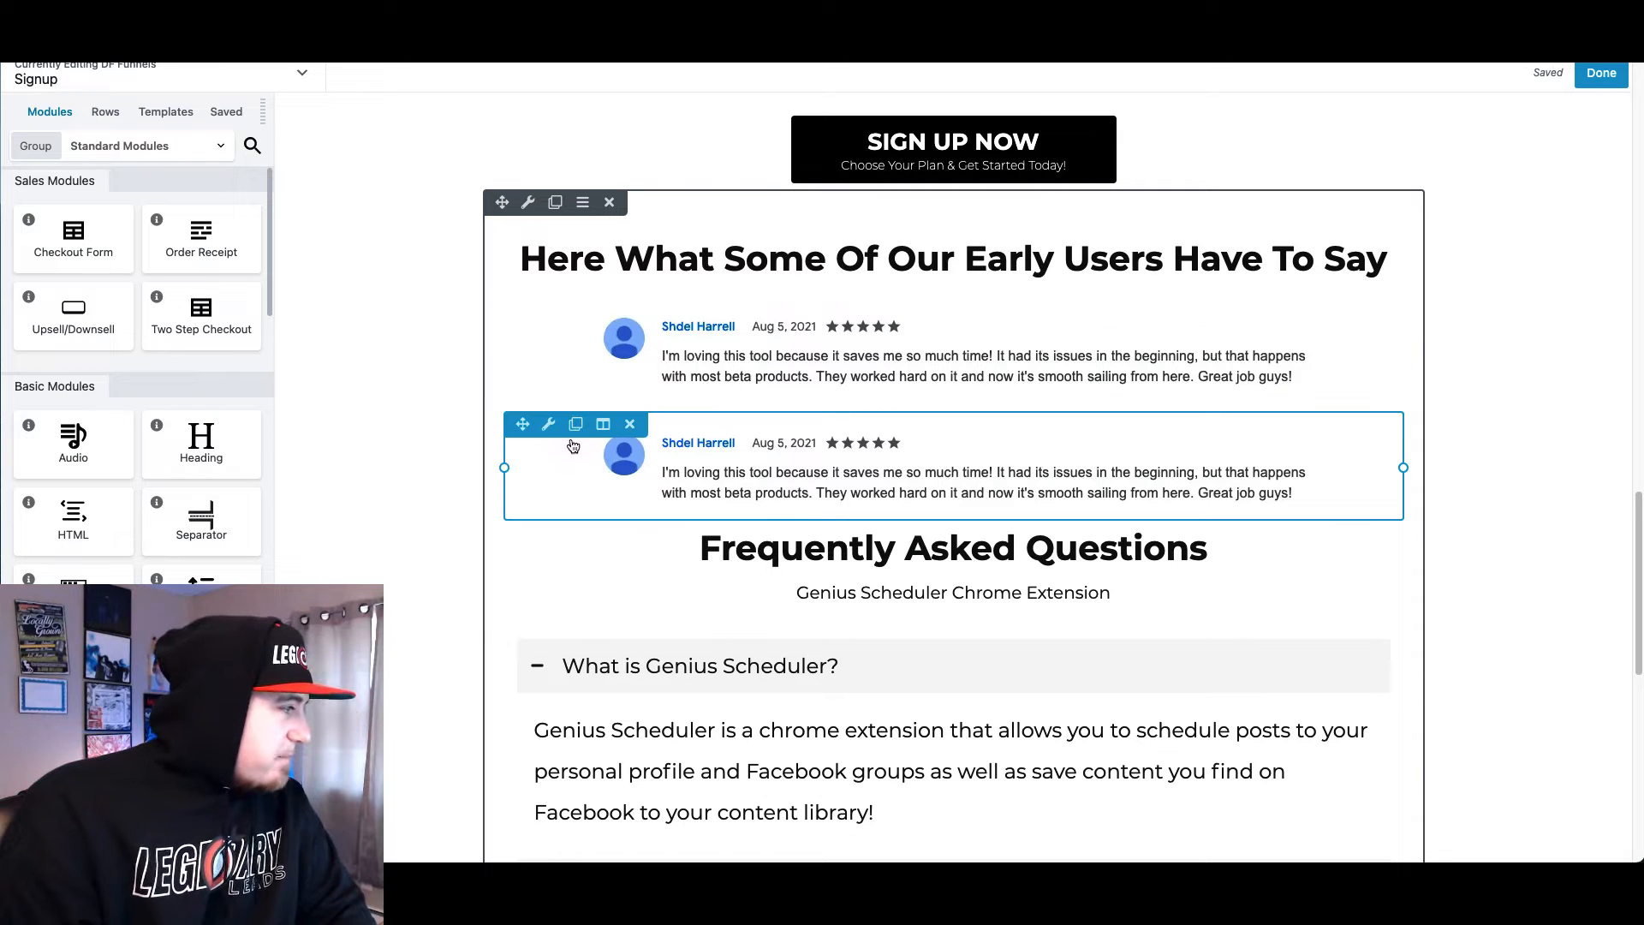
Upload the 854×91 review screenshot, taken at 9.42.01 AM, from the Desktop as the duplicated Photo module's image
left_click(549, 424)
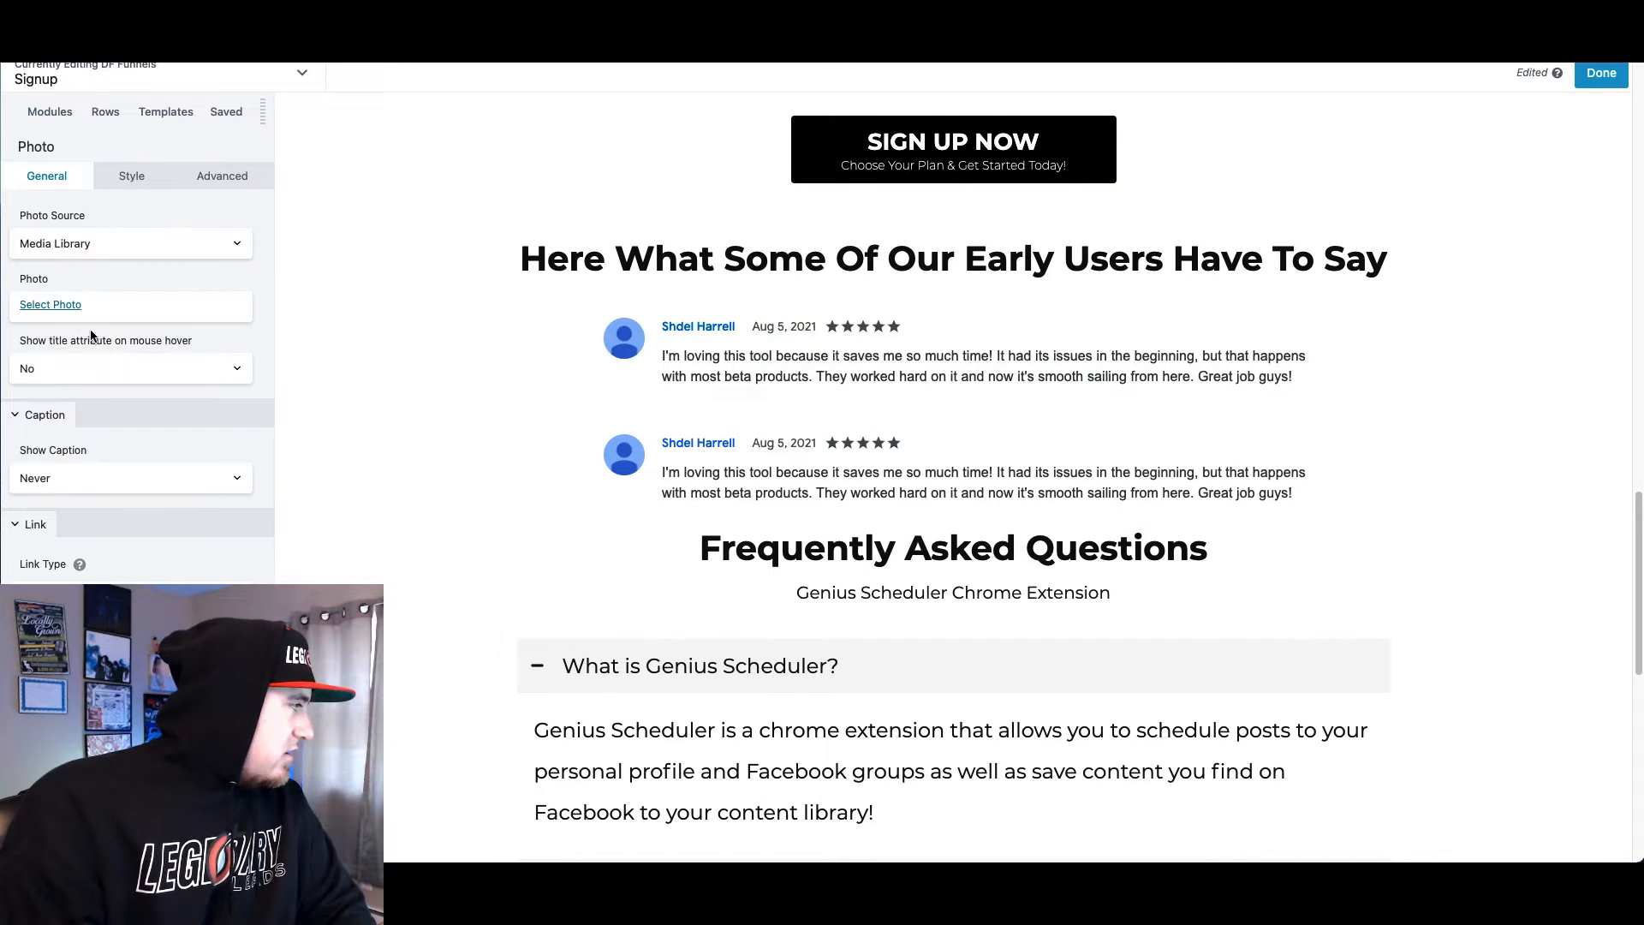
left_click(65, 306)
left_click(76, 146)
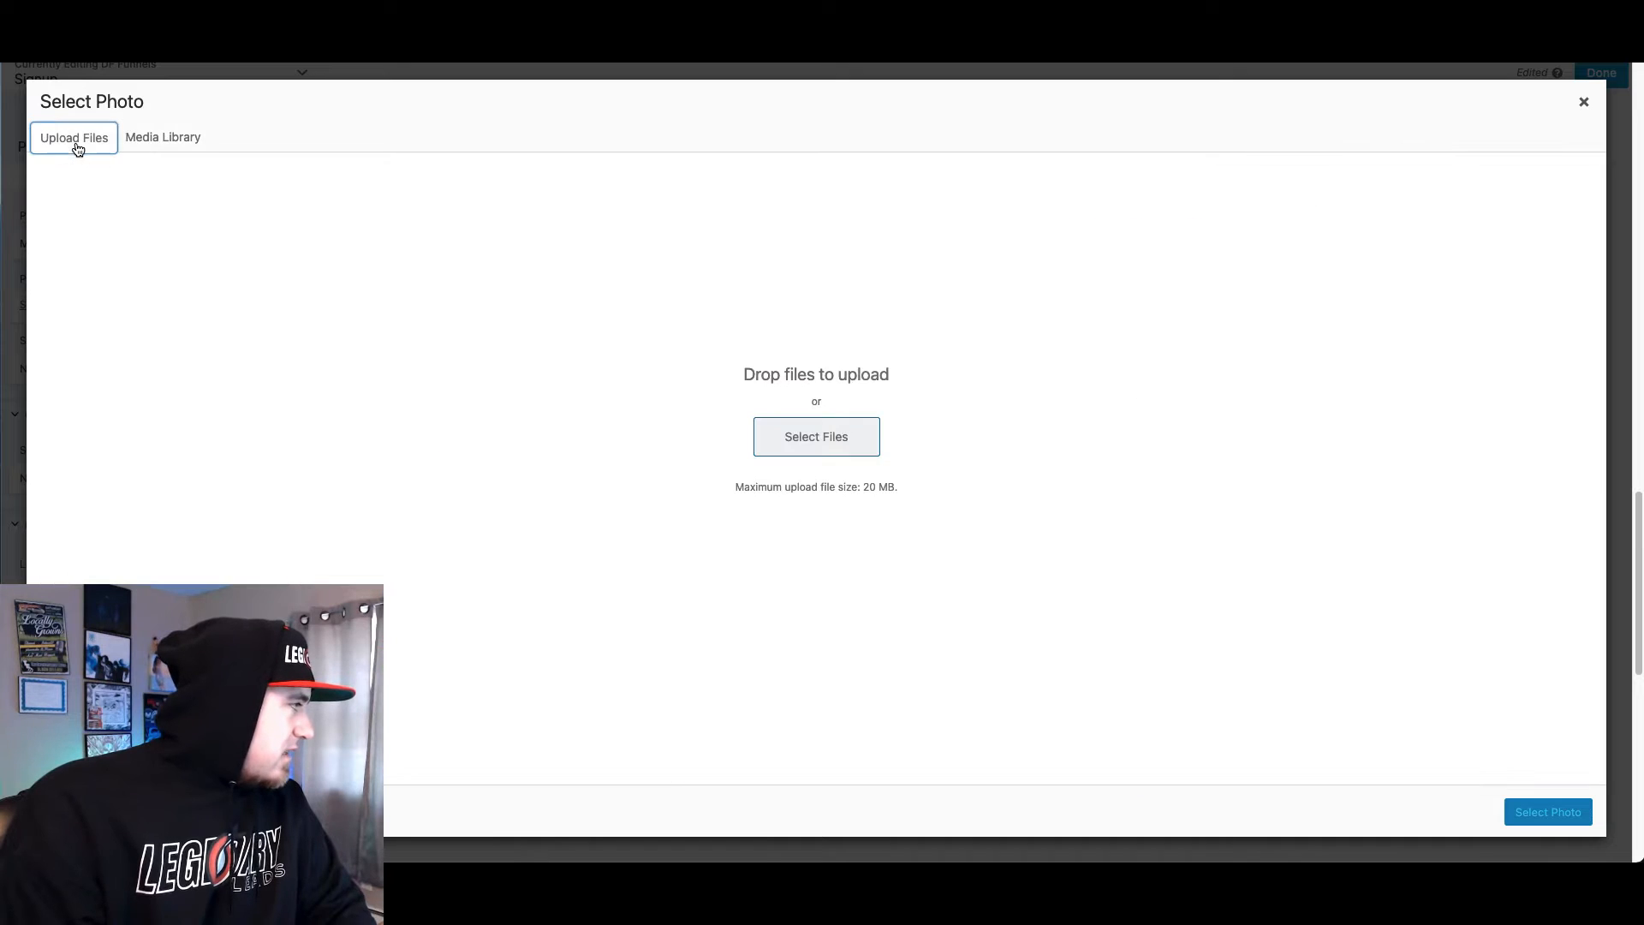
left_click(856, 451)
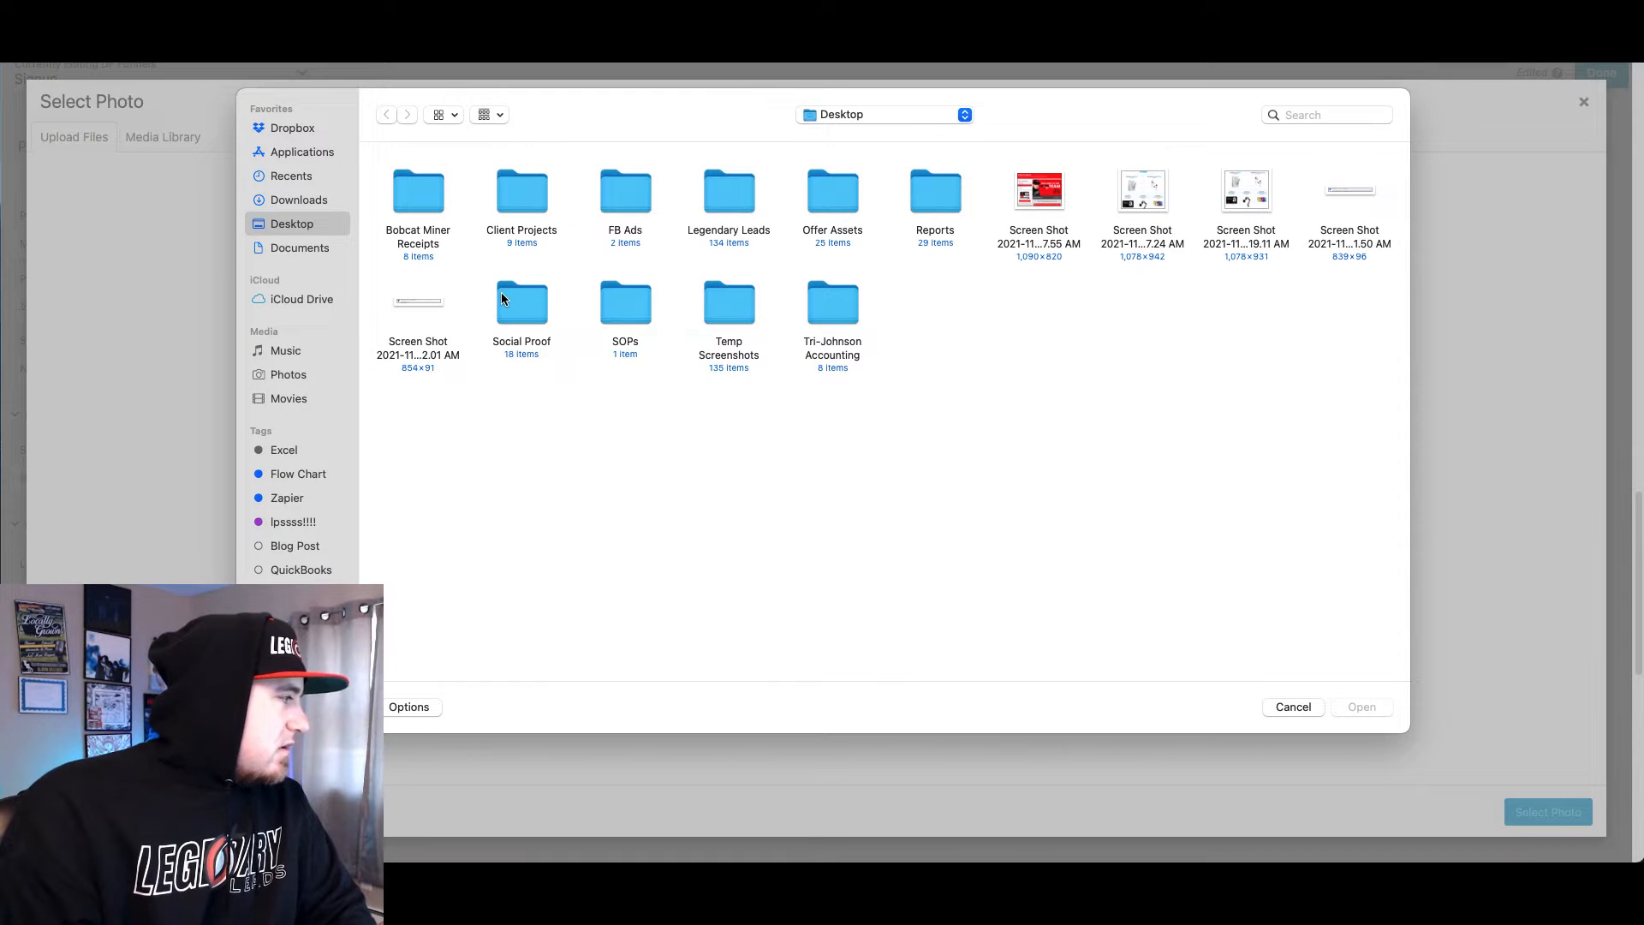
double_click(418, 304)
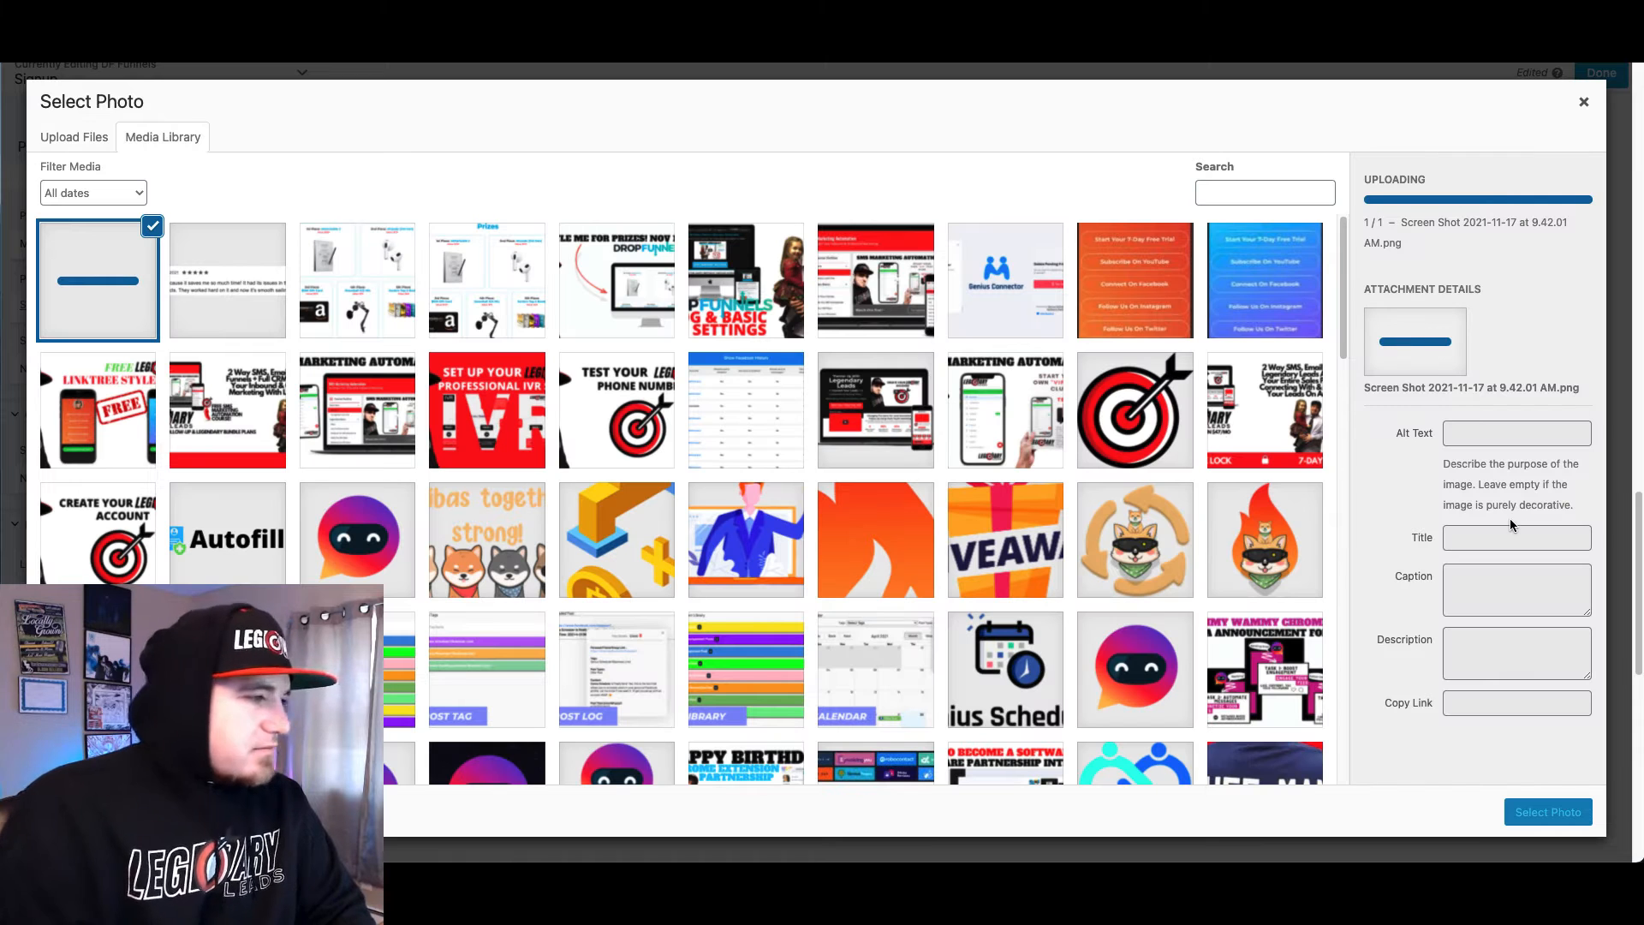
Give the uploaded image the same copied title and alt text as the first testimonial, insert it, and save the Photo module
triple_click(1497, 468)
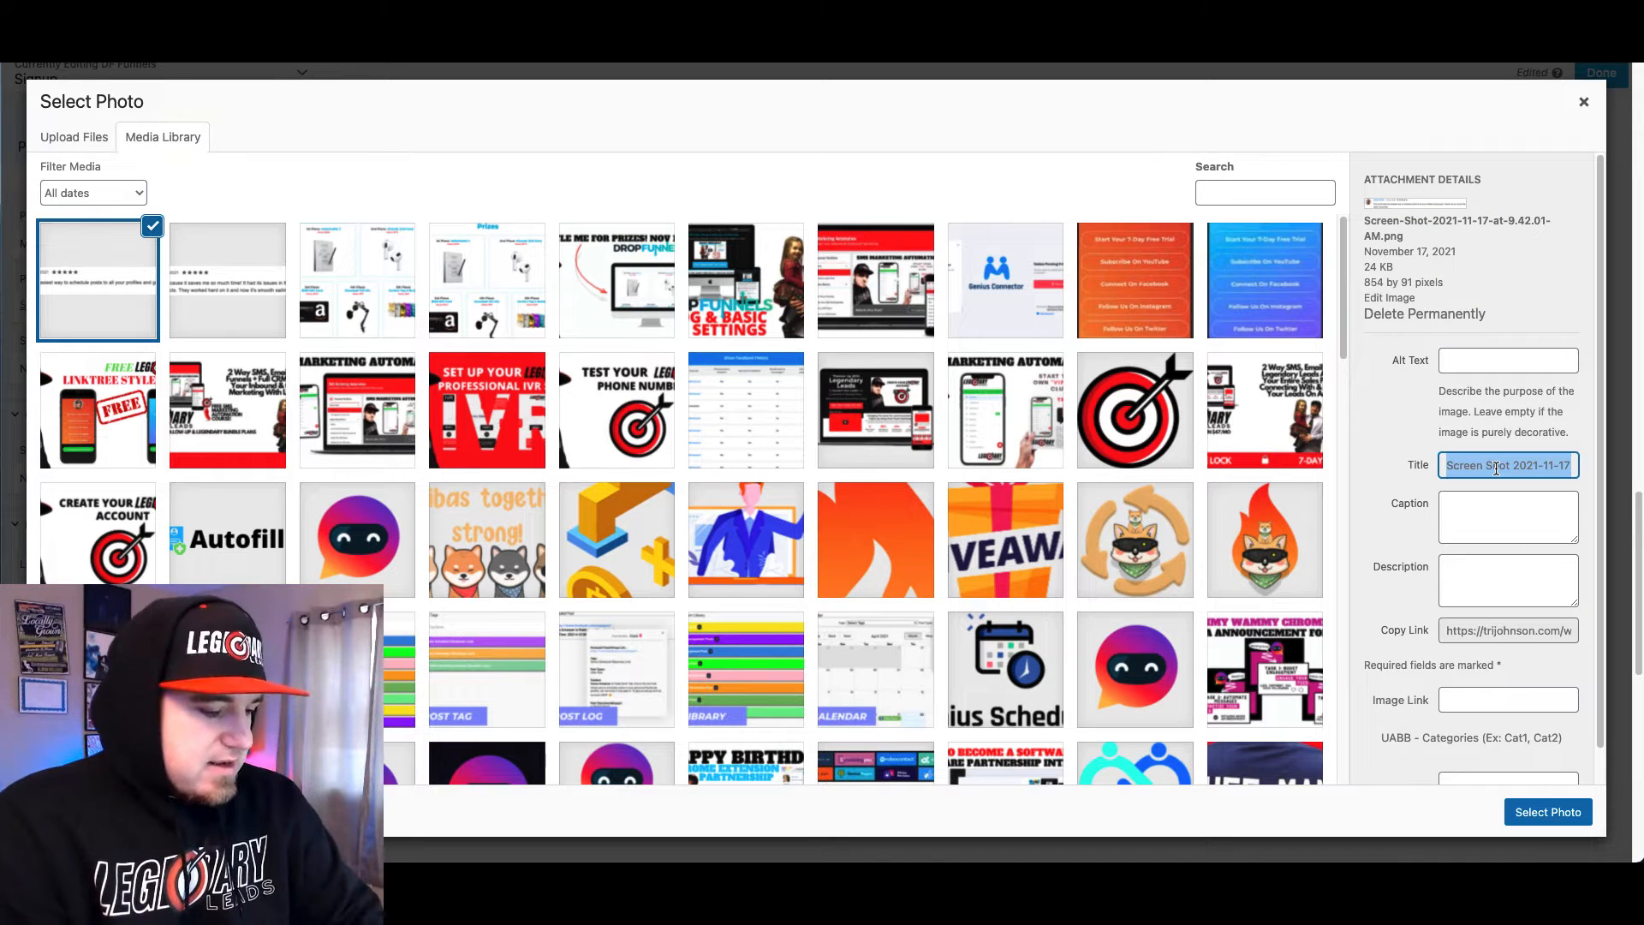
key("super+v")
left_click(1502, 362)
key("super+v")
left_click(1542, 812)
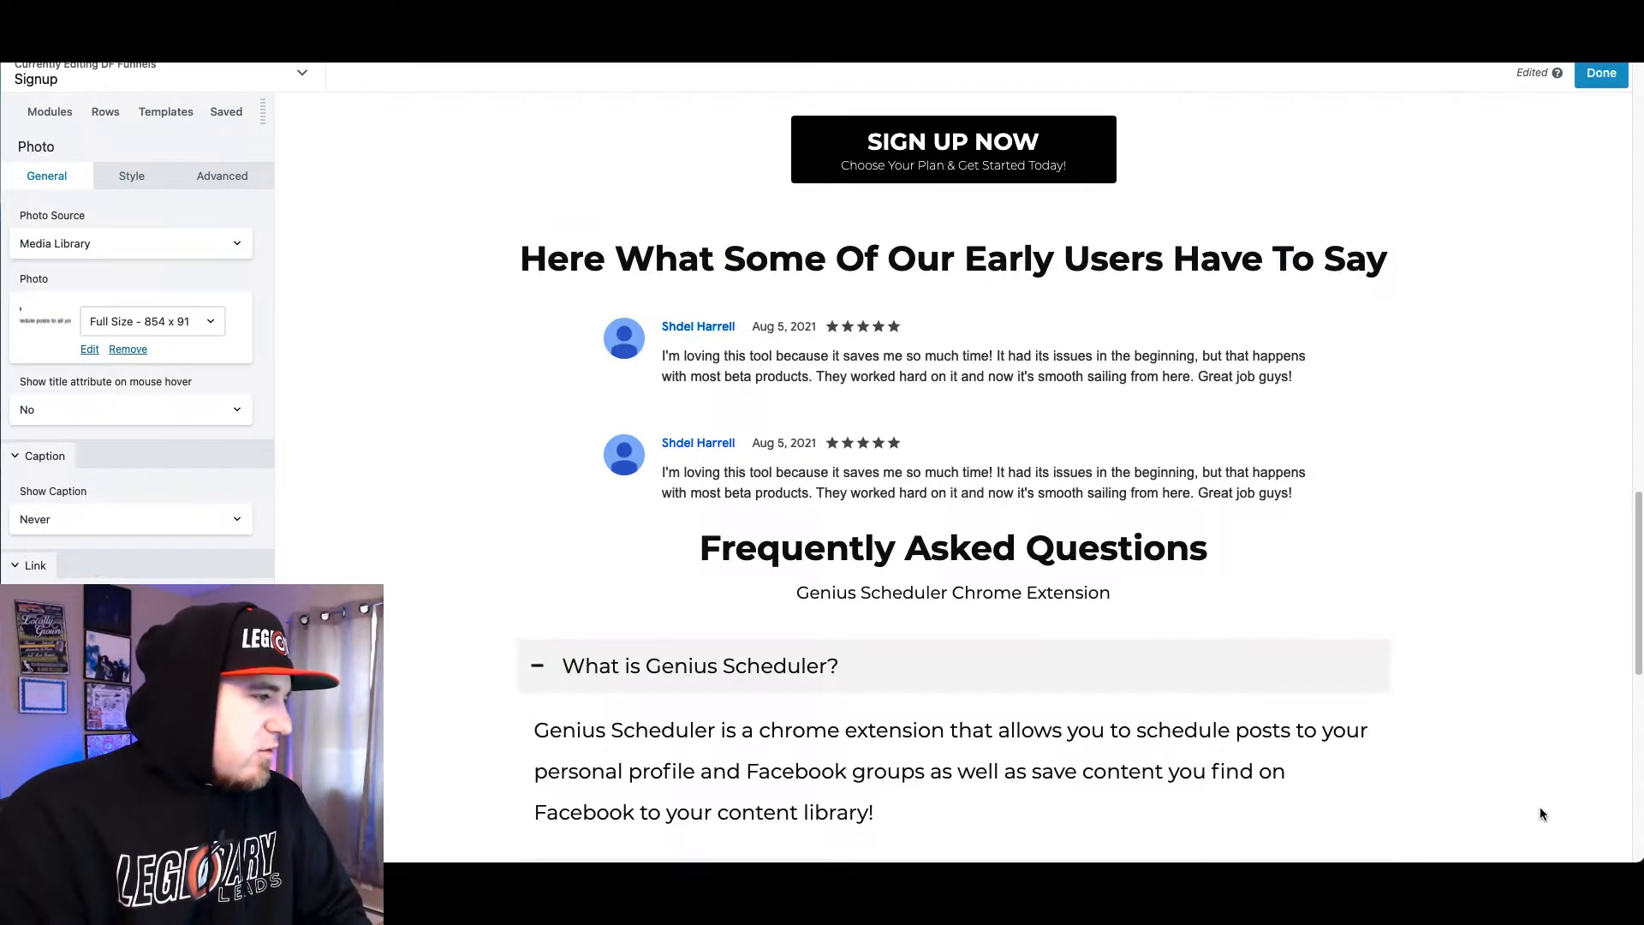
left_click(34, 842)
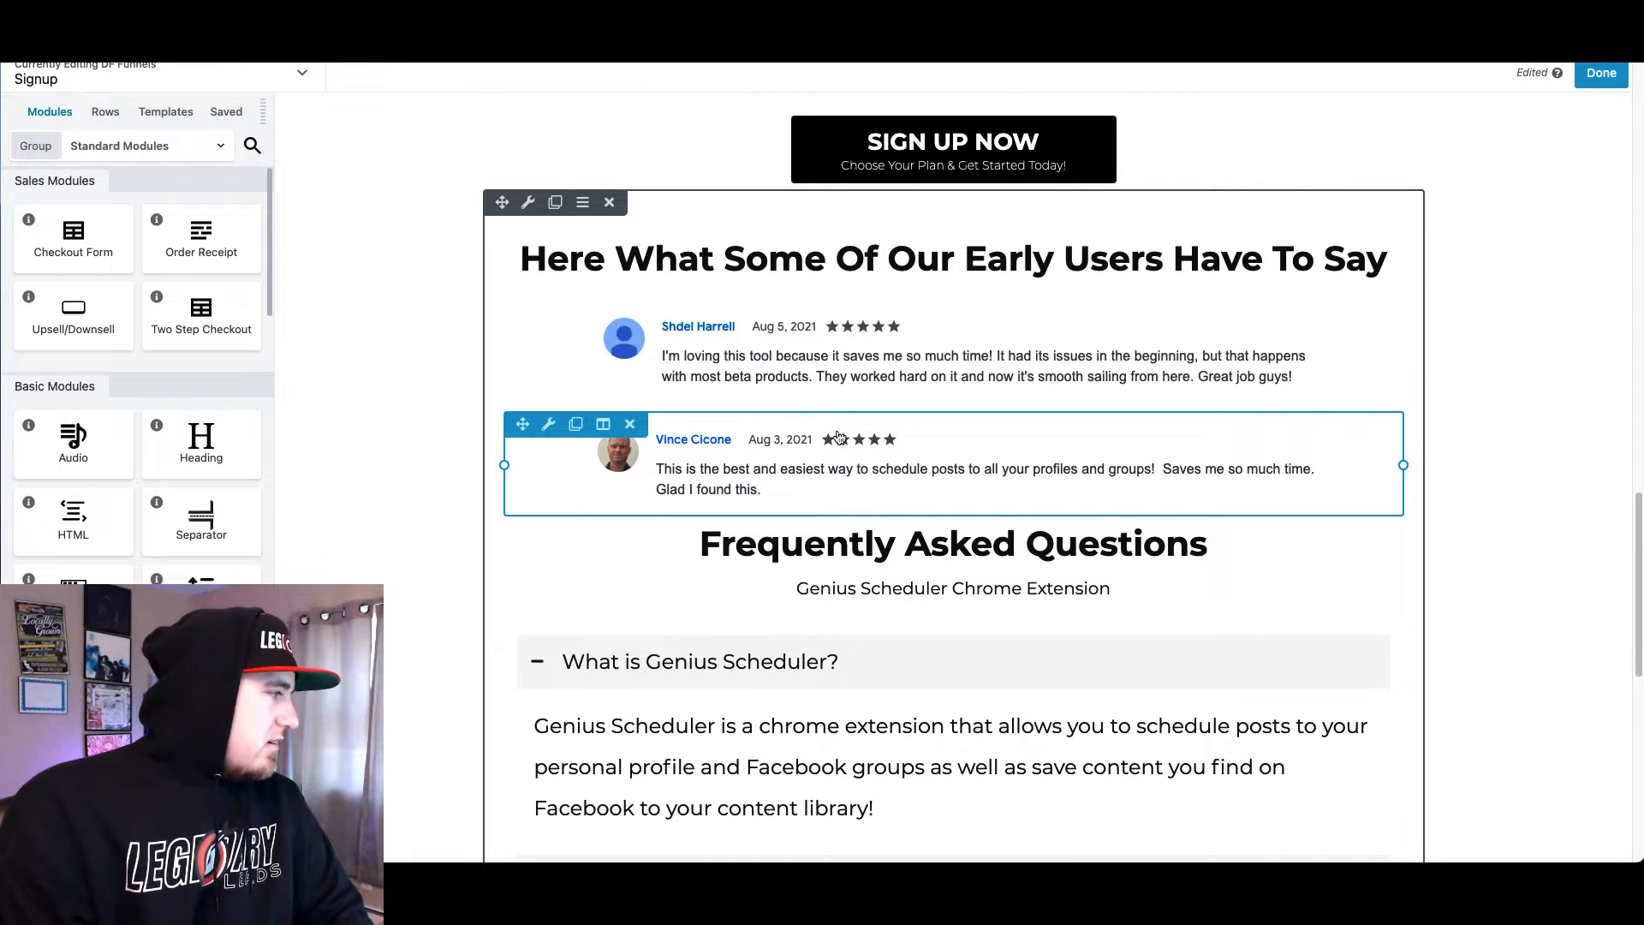
Increase the top margin of the "Frequently Asked Questions" heading to separate it from the testimonials
scroll(837, 437, "down", 1)
scroll(843, 440, "up", 15)
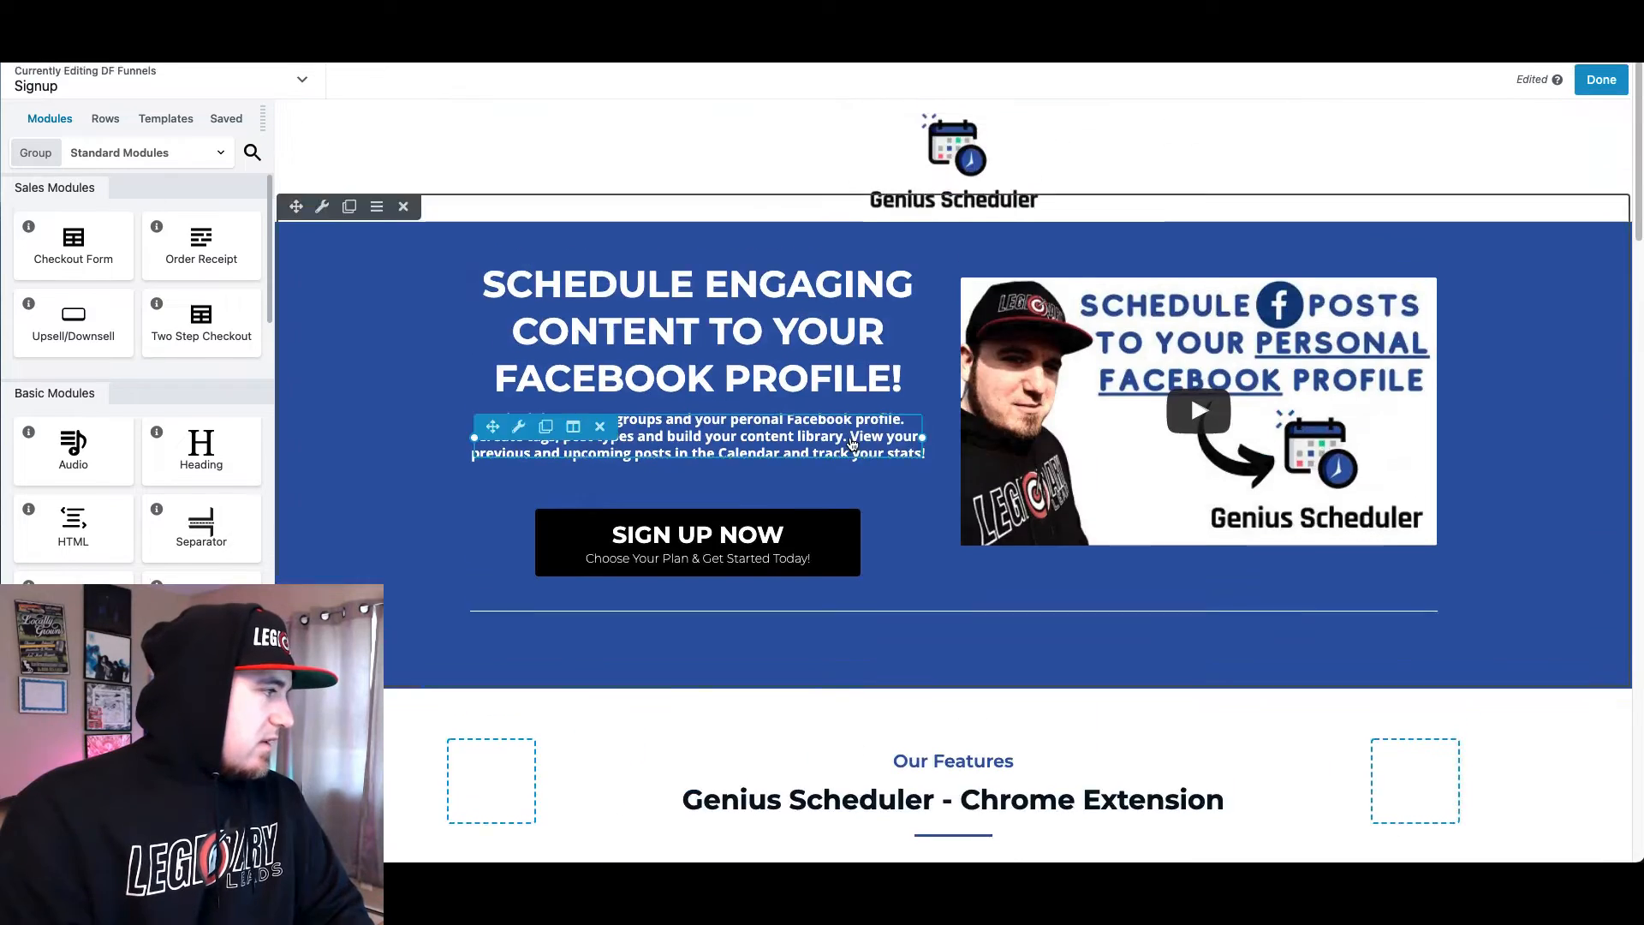
scroll(852, 442, "down", 15)
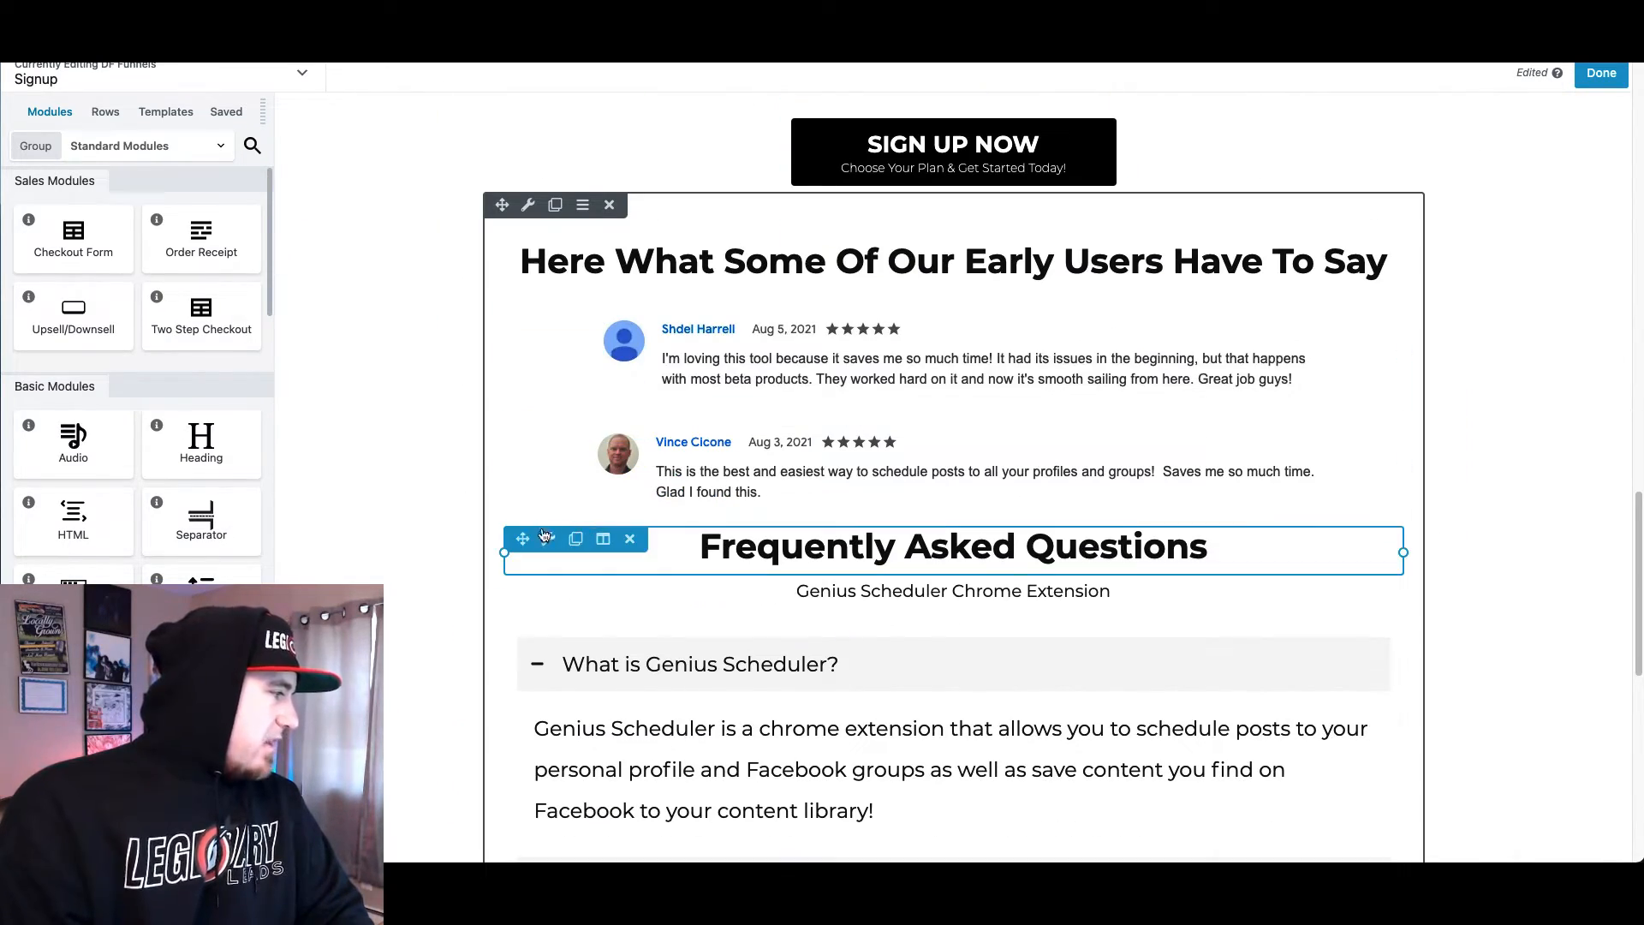
left_click(547, 538)
left_click(222, 176)
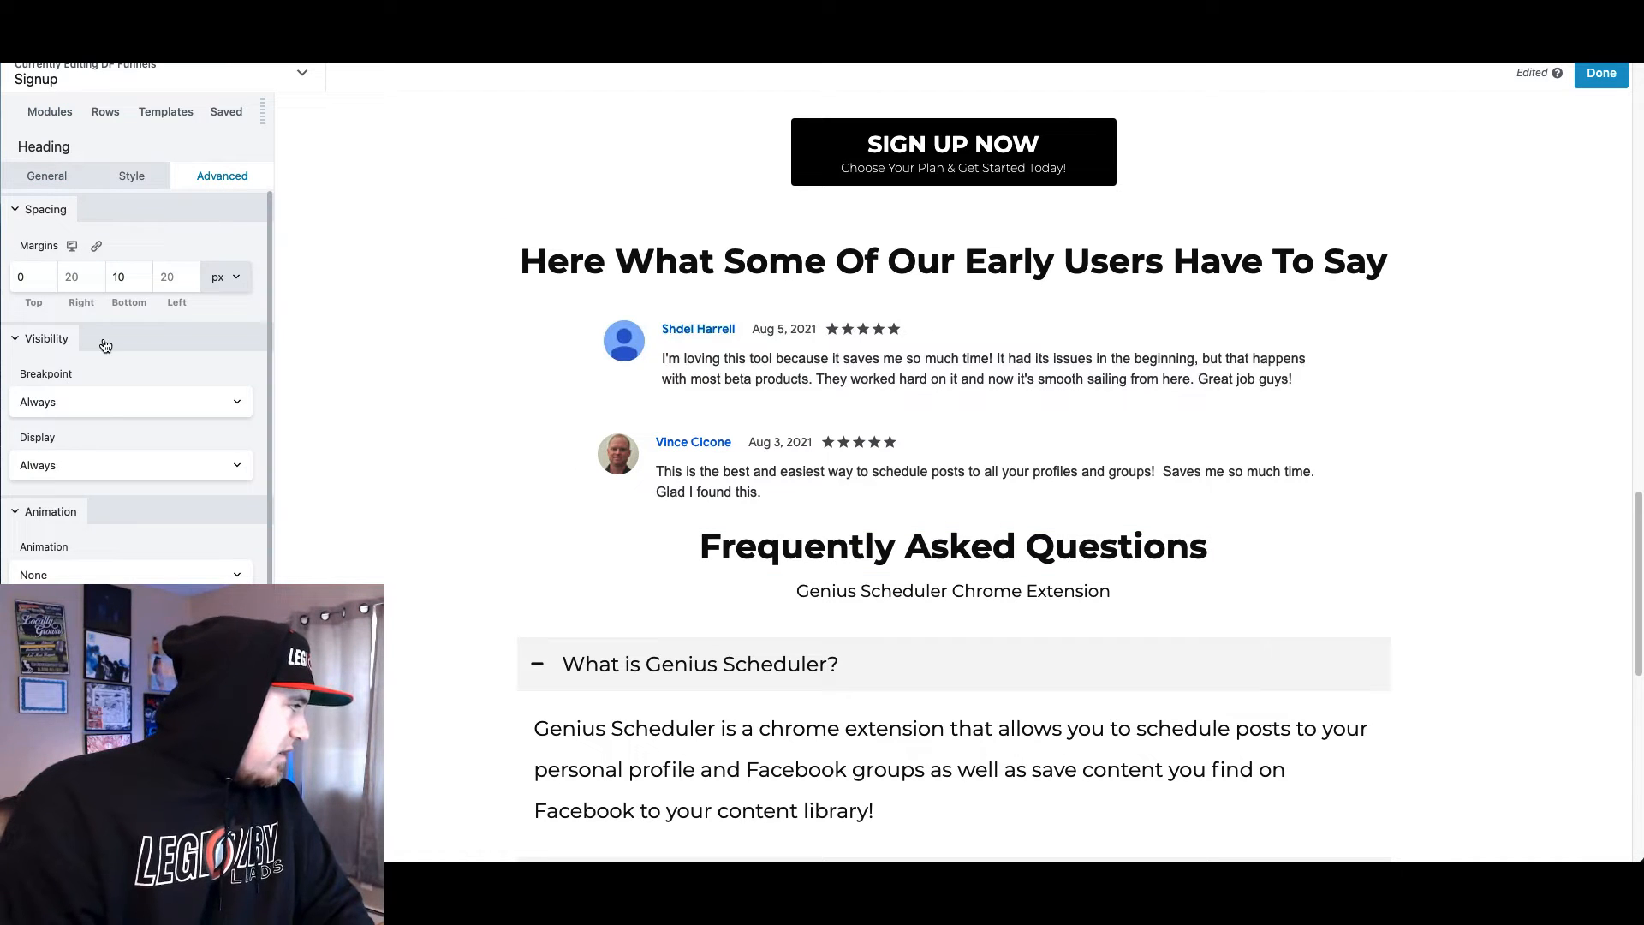
left_click(31, 272)
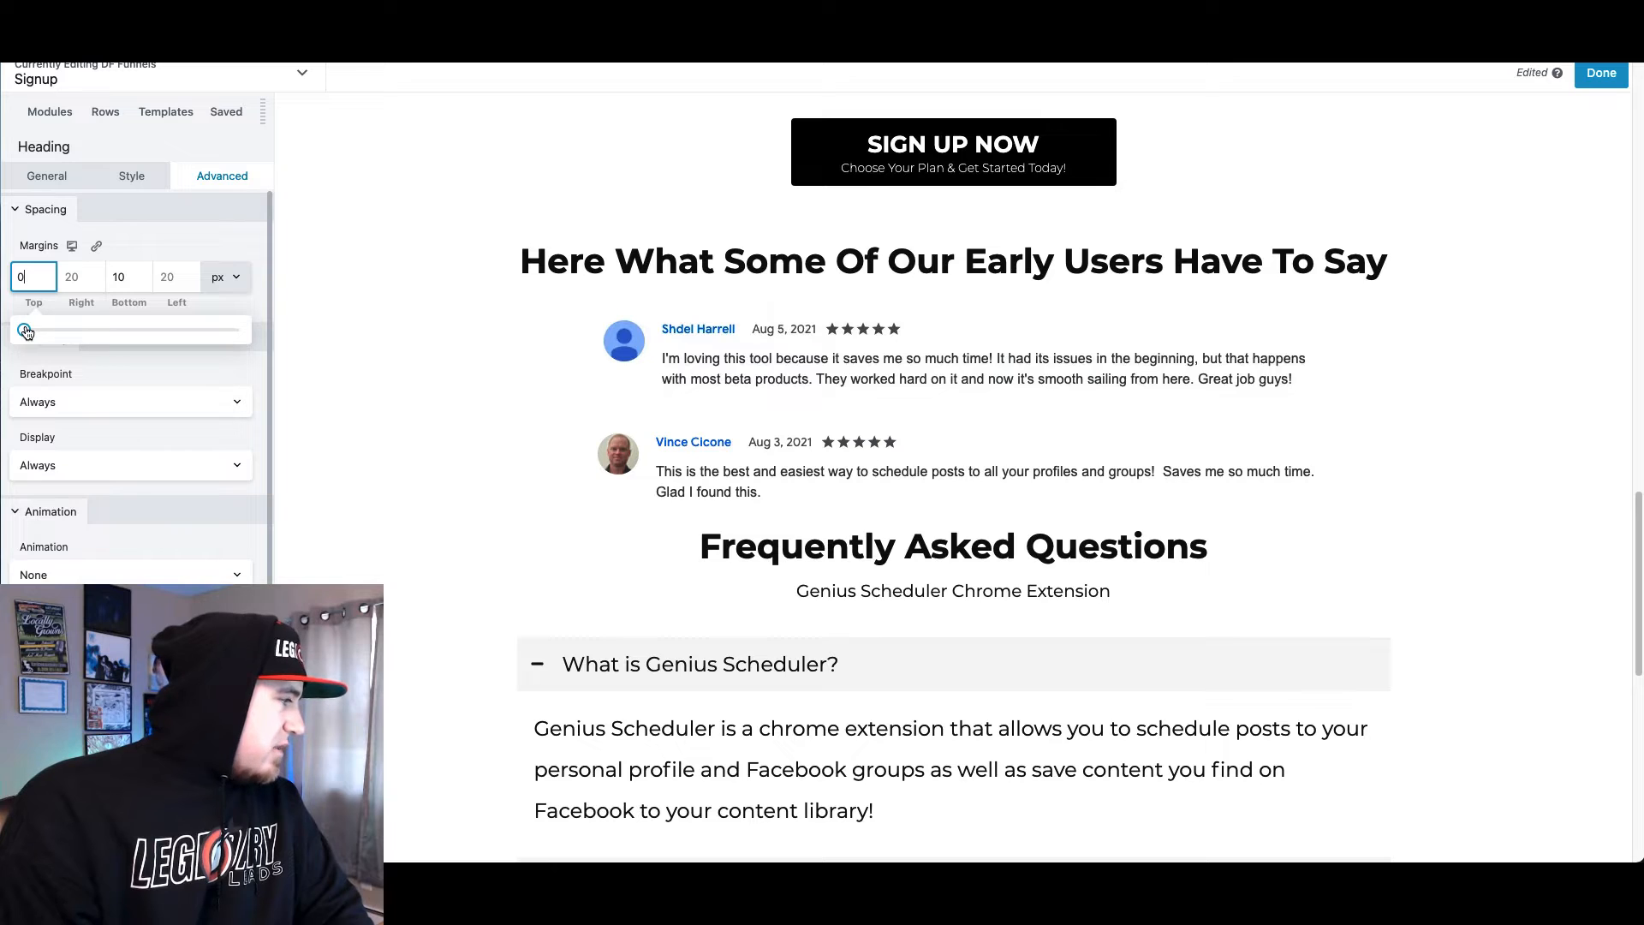
left_click_drag(27, 332, 131, 332)
Set the top margin of the "Here What Some Of Our Early Users Have To Say" heading to 20 px
left_click(547, 252)
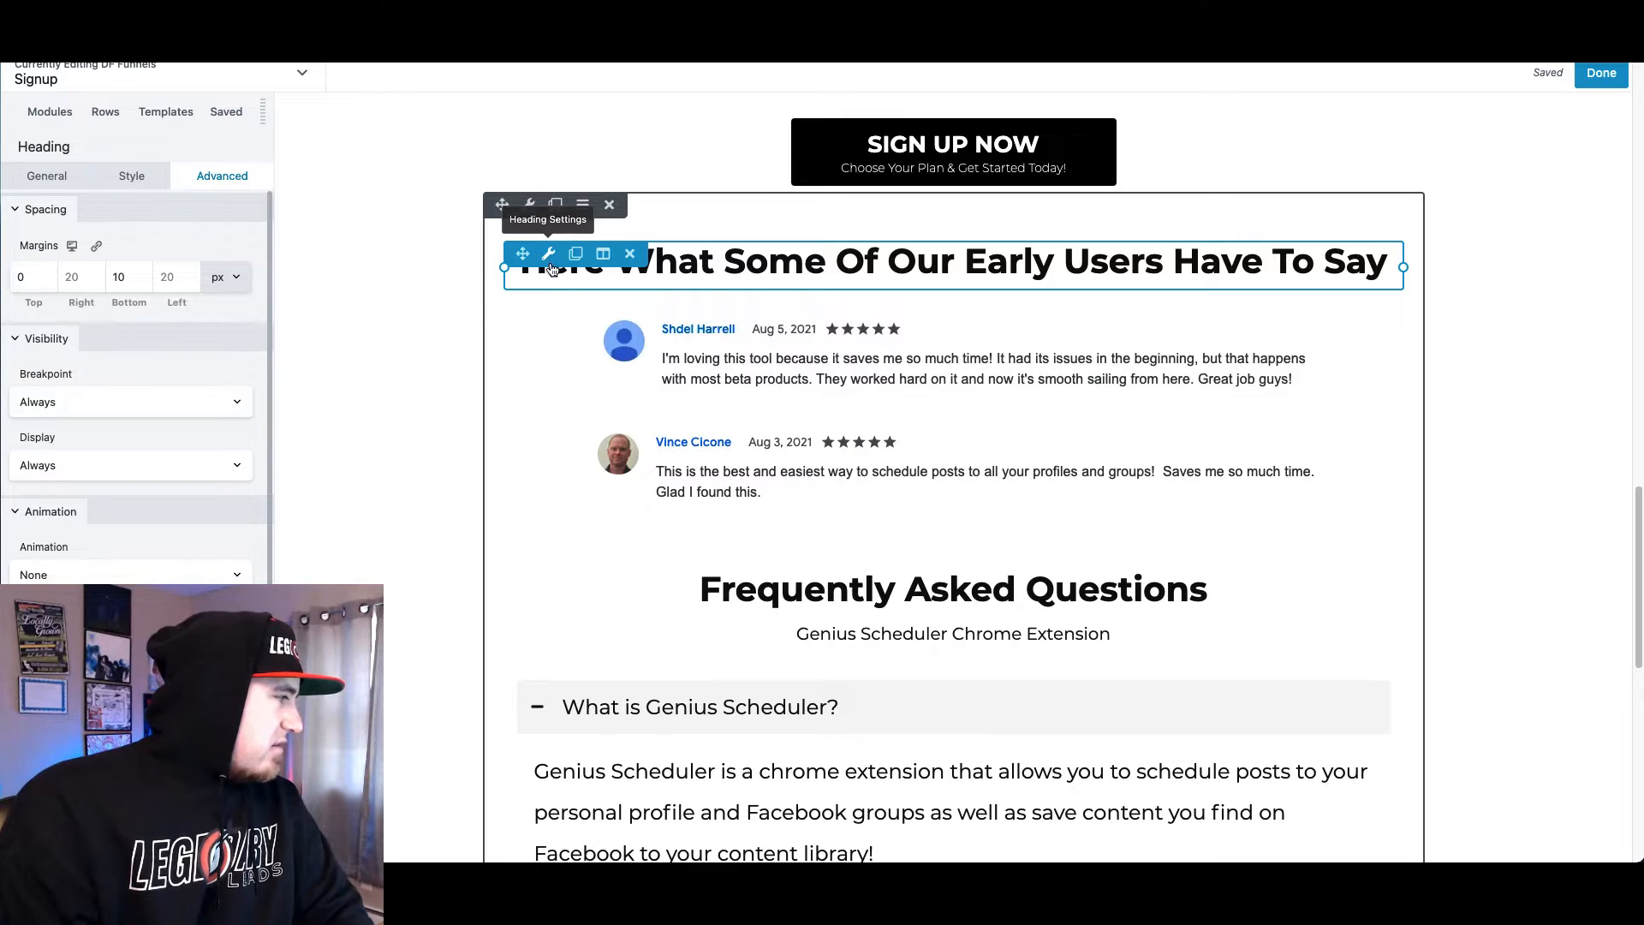
left_click(41, 289)
left_click_drag(26, 333, 69, 334)
Change the sub text of the SIGN UP NOW button in the blue header section to "Choose Your Plan & Get Started Today >>"
scroll(1038, 390, "up", 15)
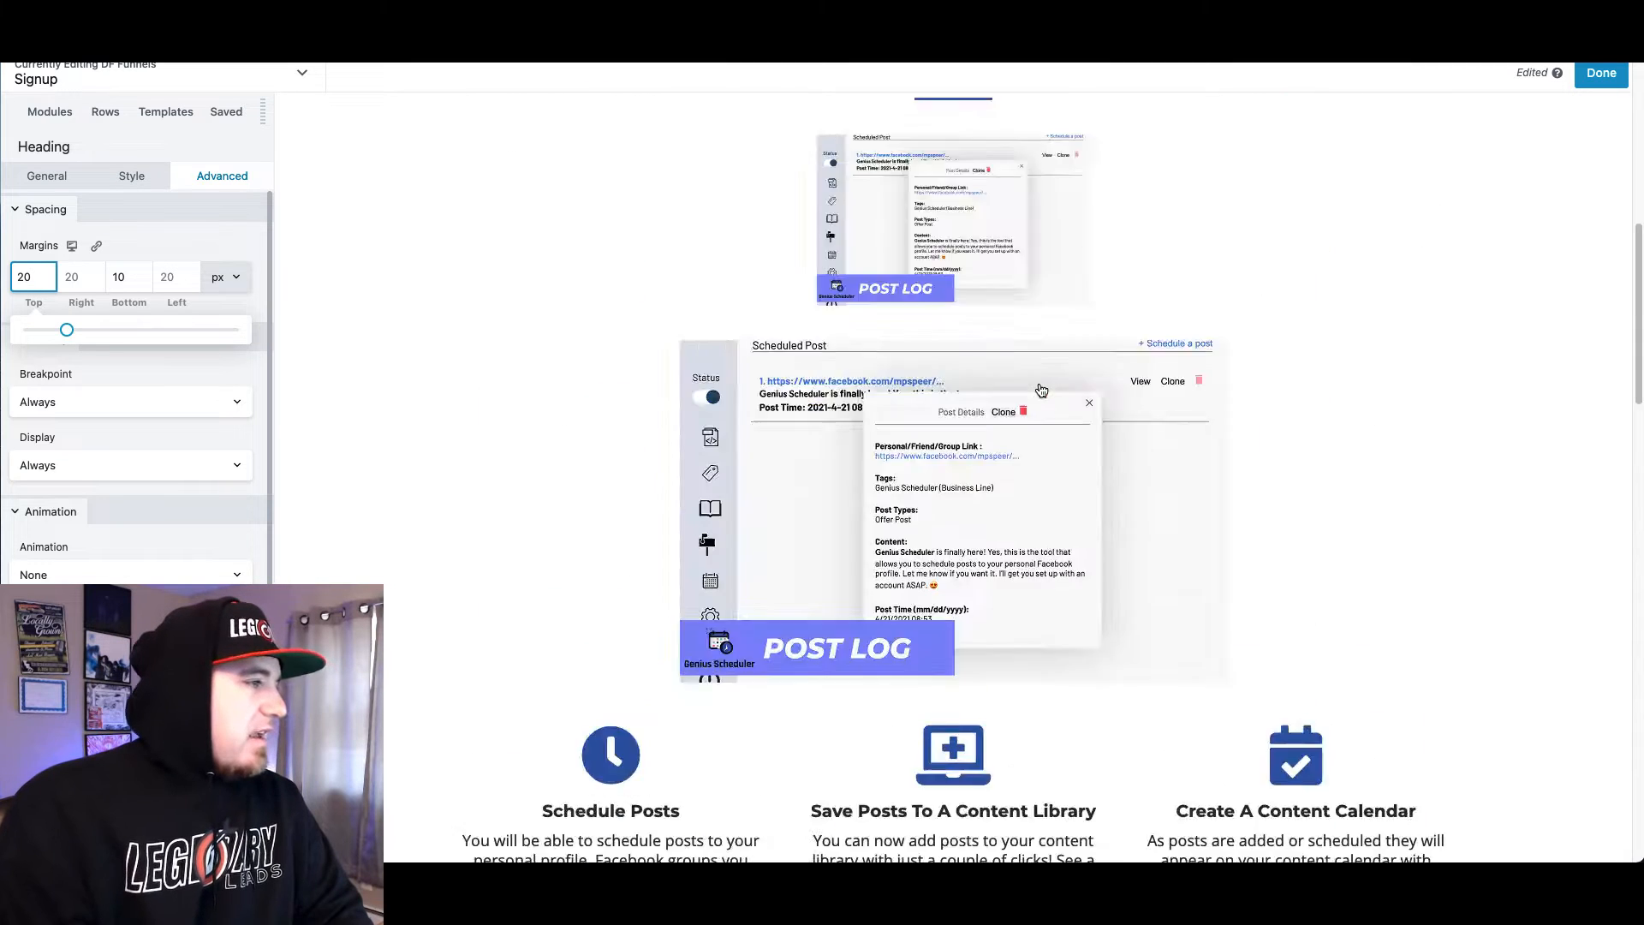
left_click(482, 467)
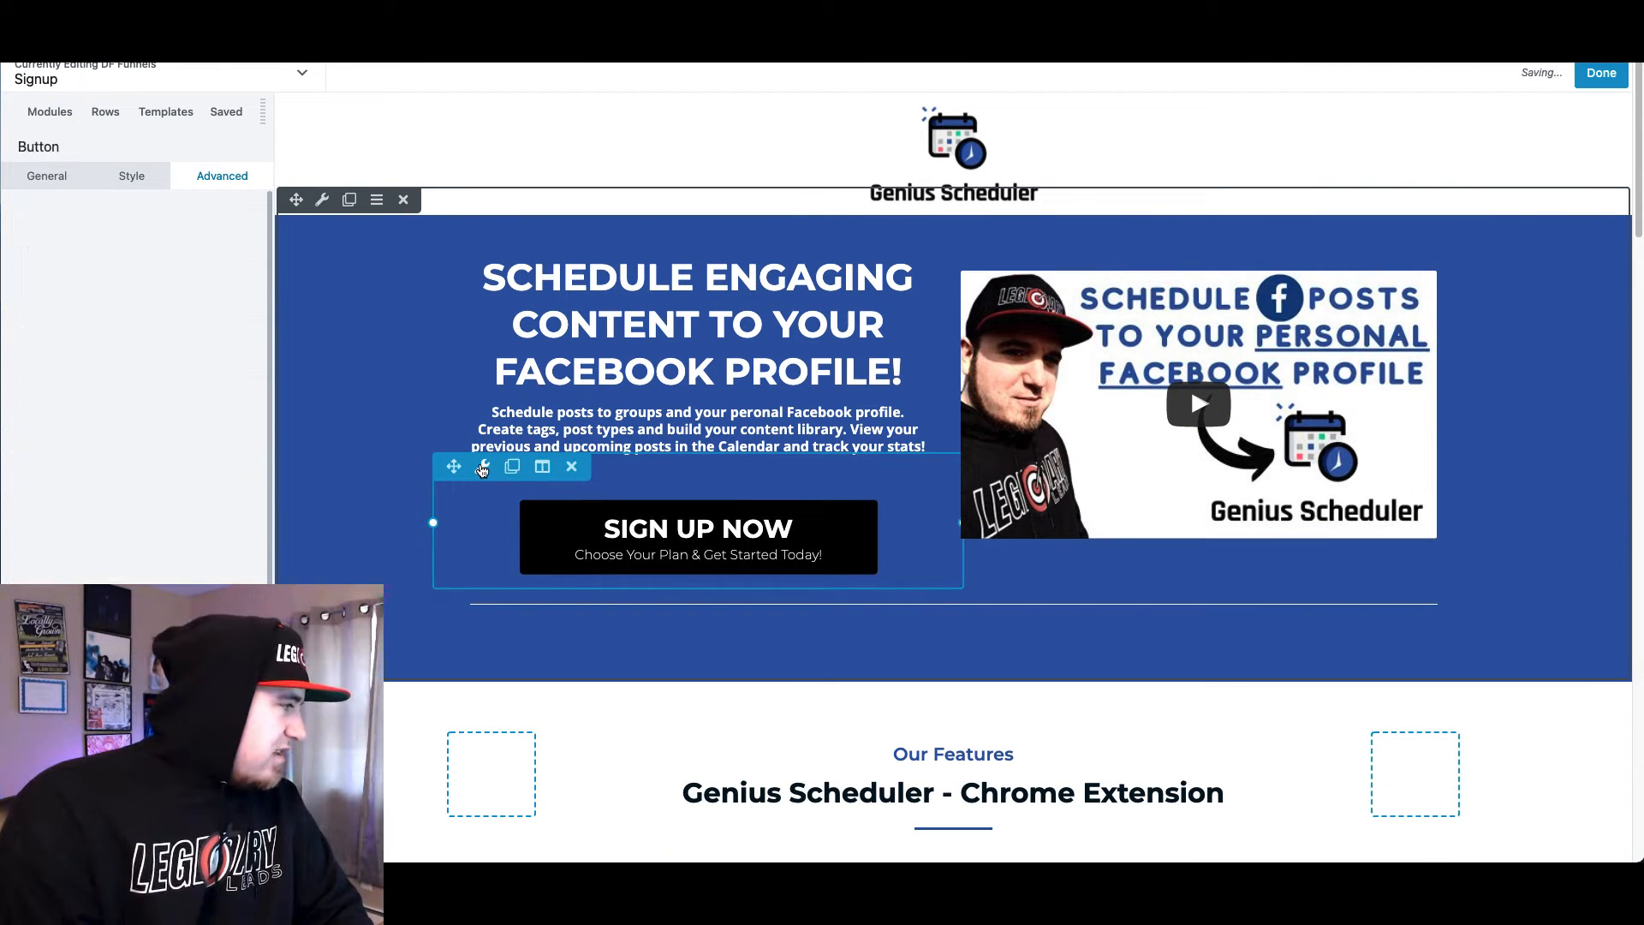
left_click(47, 176)
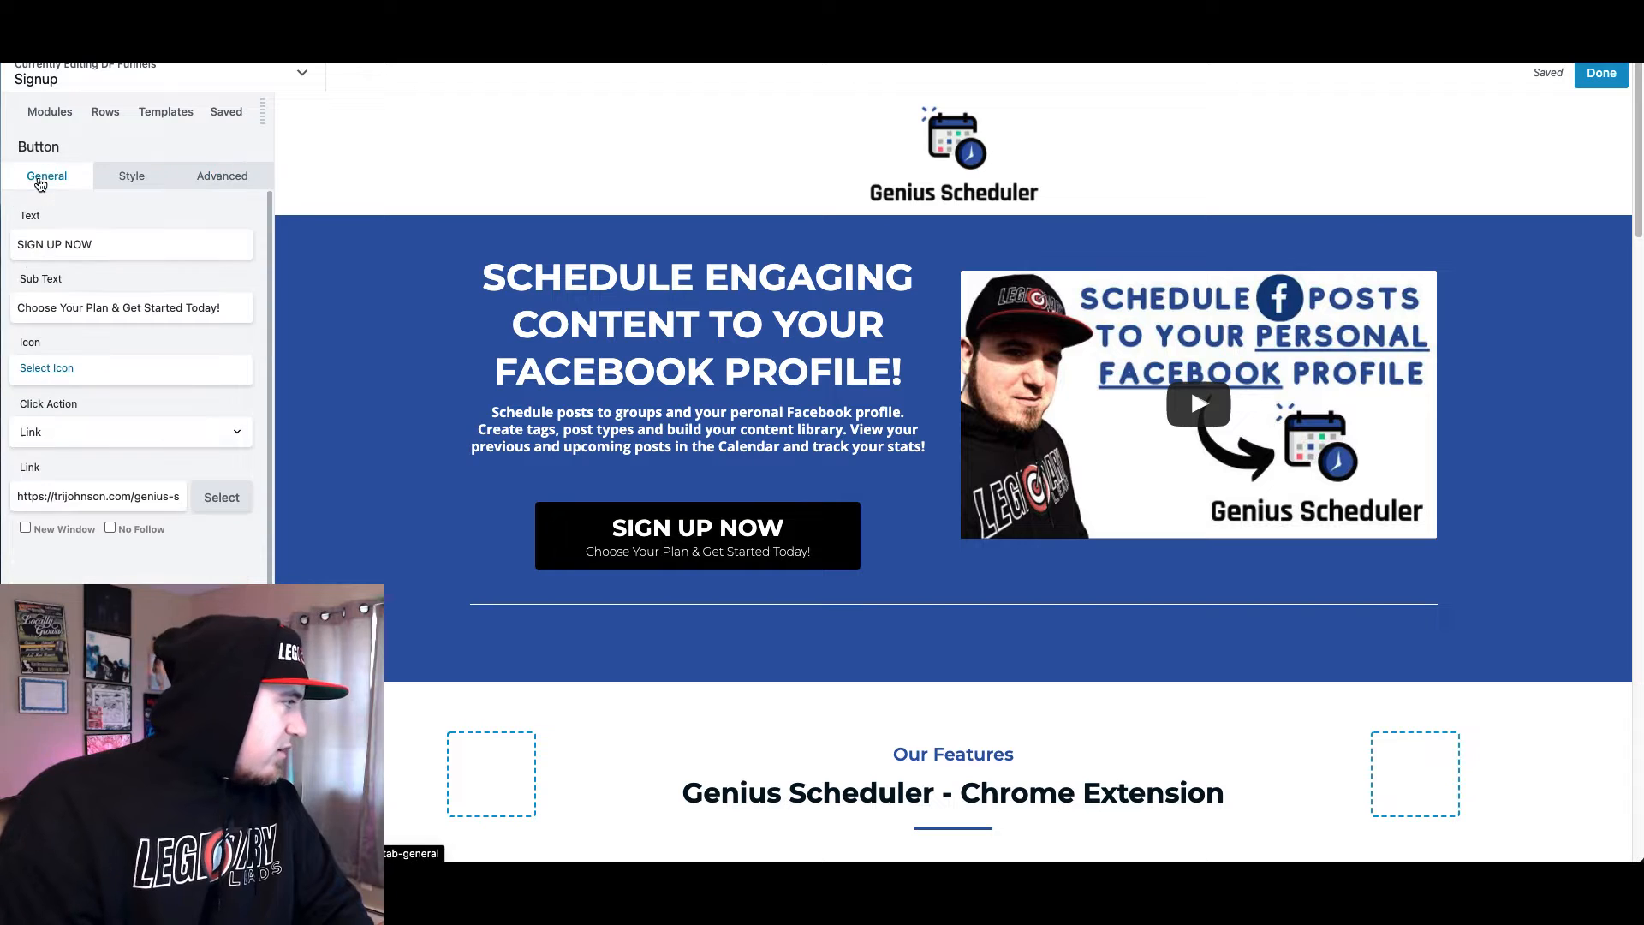
left_click(239, 308)
key("BackSpace")
type(">")
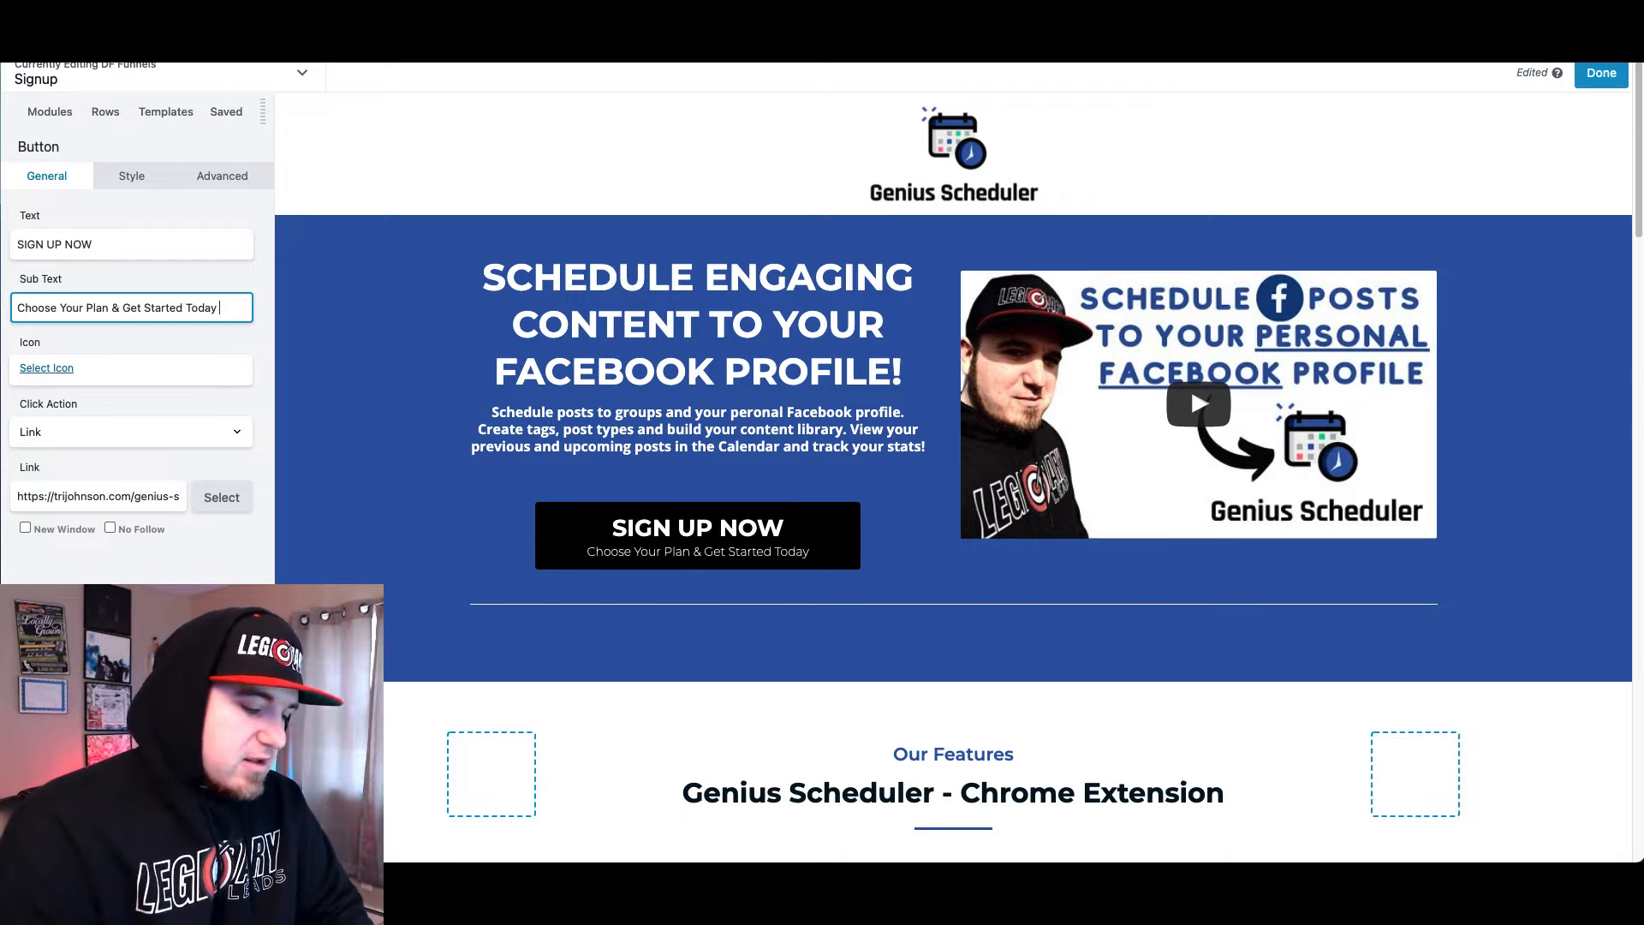
type(">")
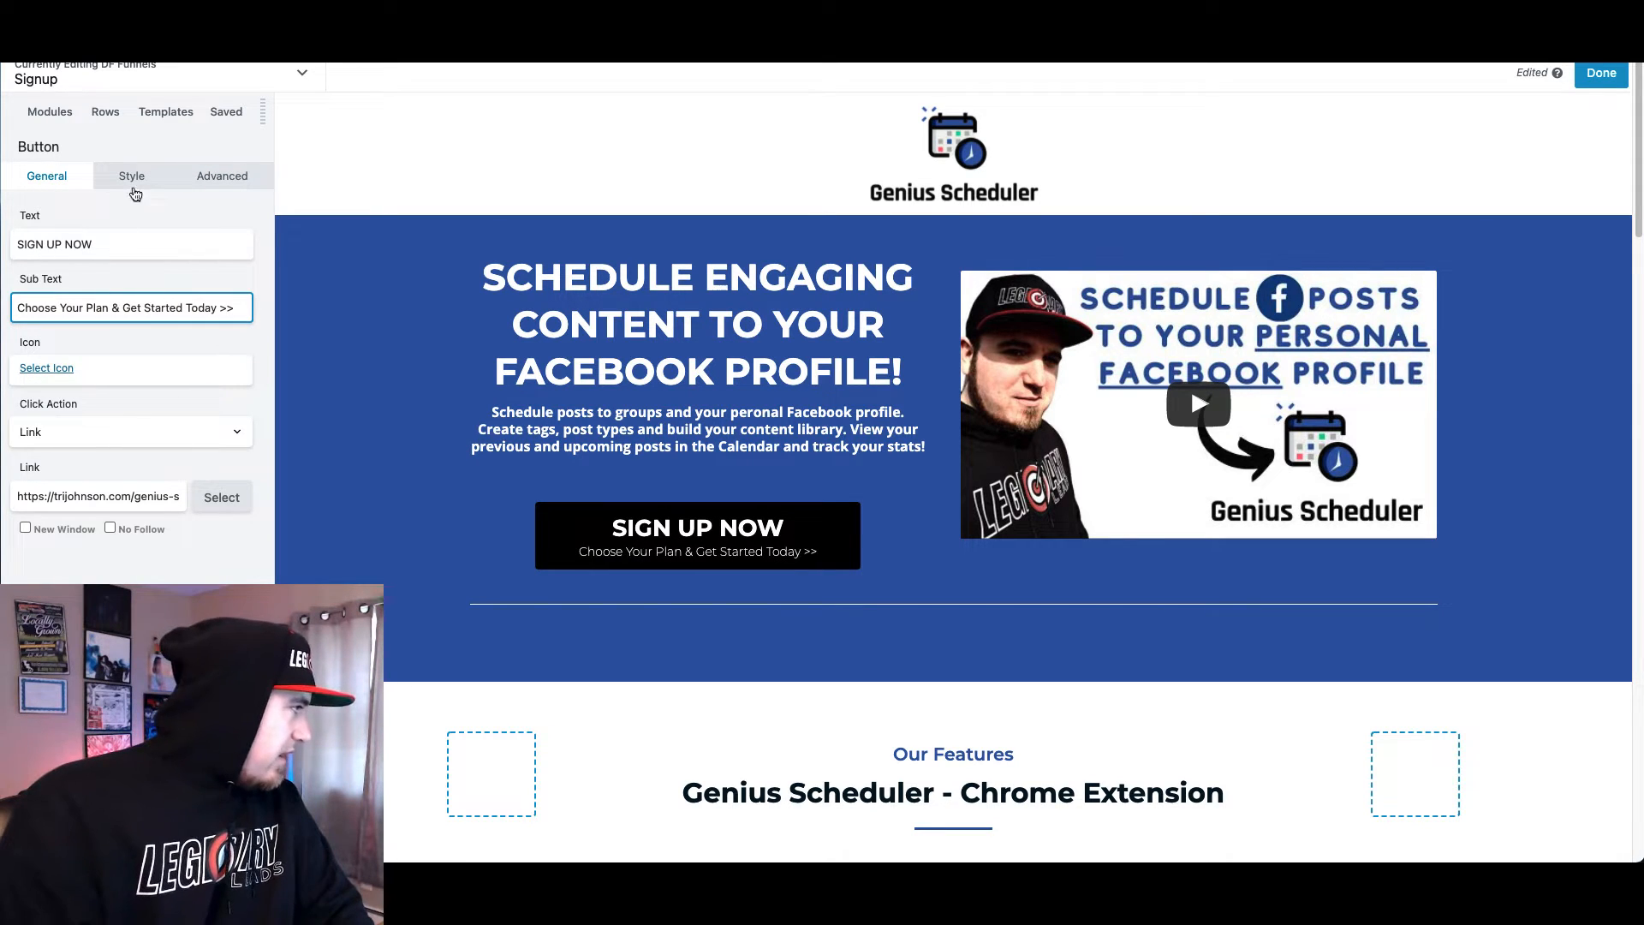
Set the header SIGN UP NOW button's sub text font size to 16 px
left_click(132, 178)
scroll(148, 384, "down", 7)
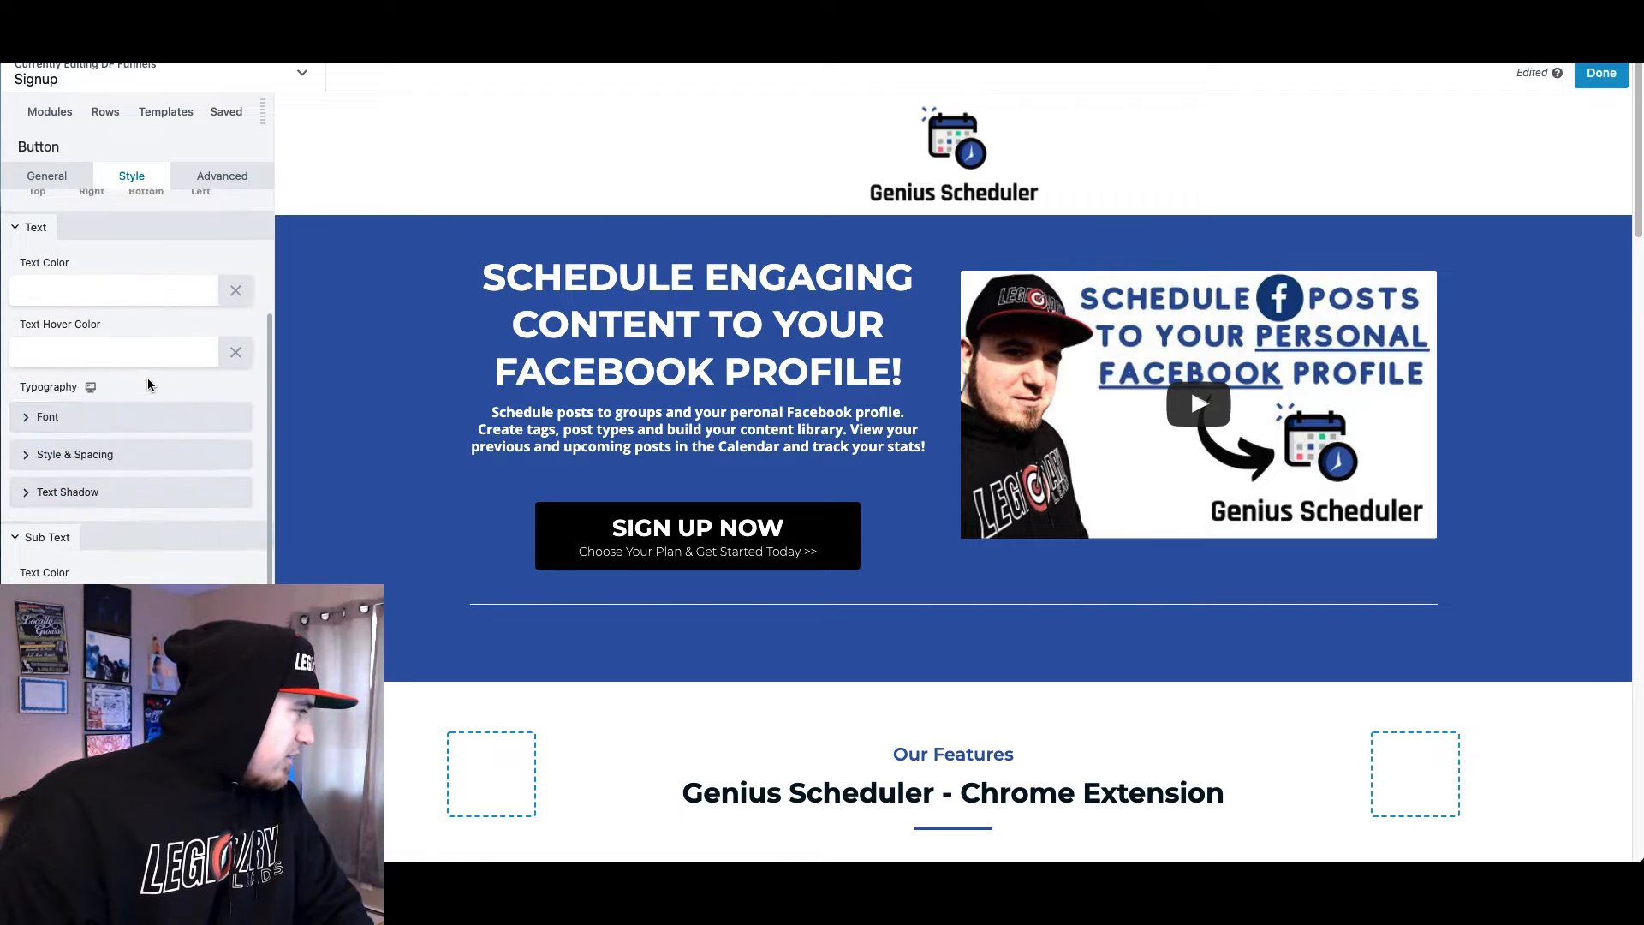
left_click(33, 523)
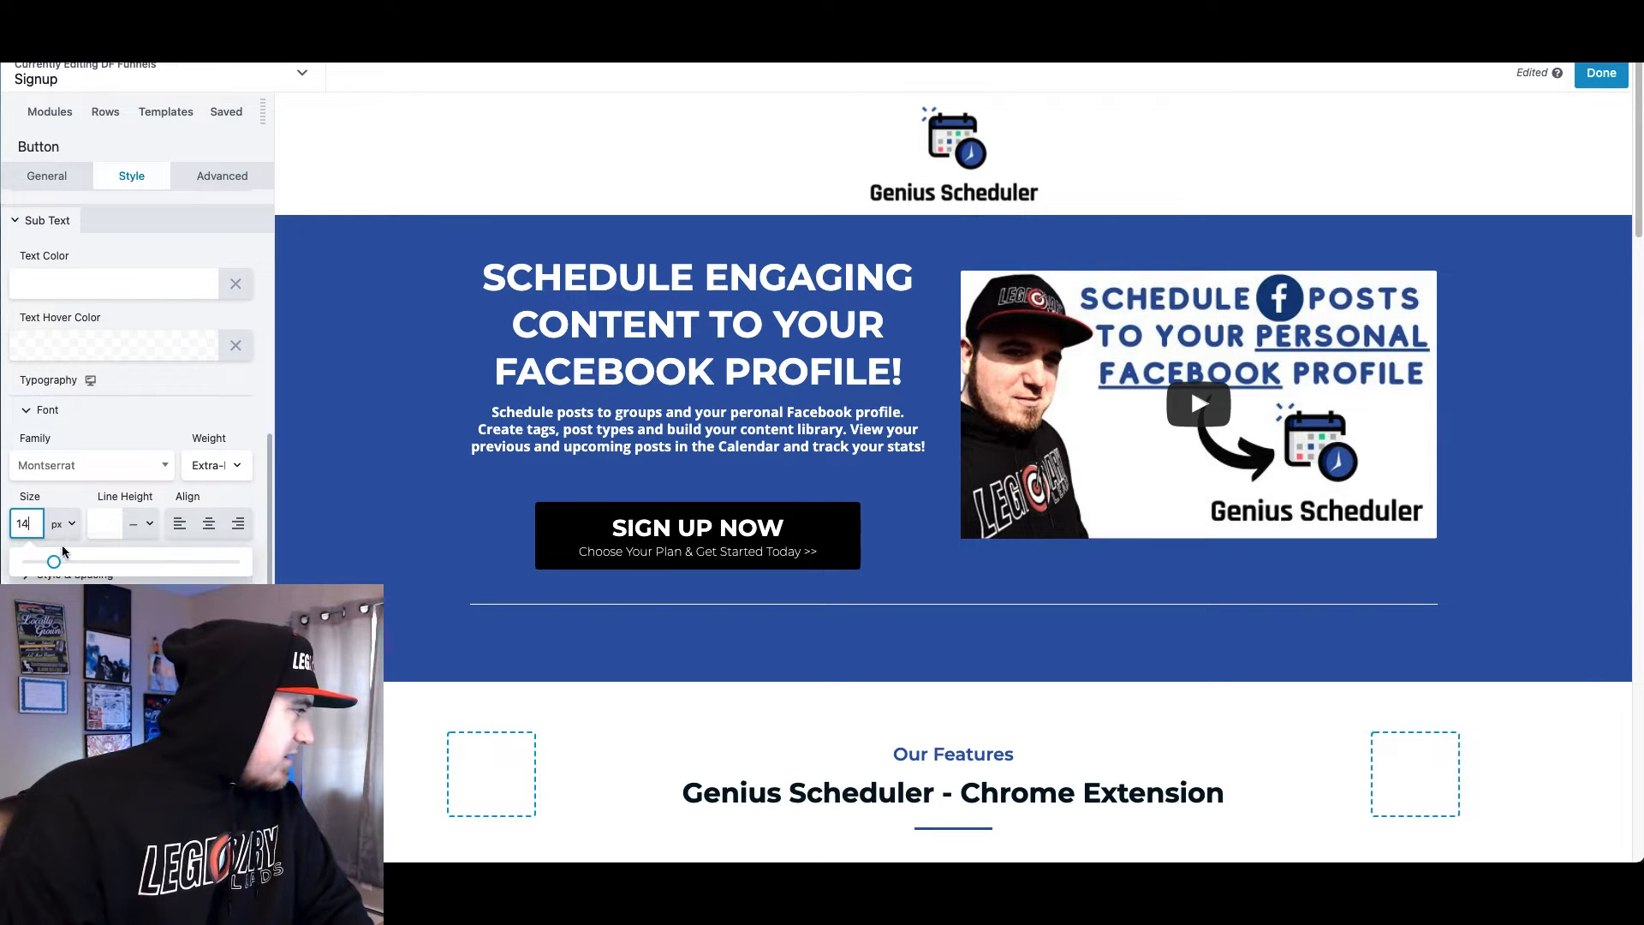
left_click_drag(55, 561, 61, 562)
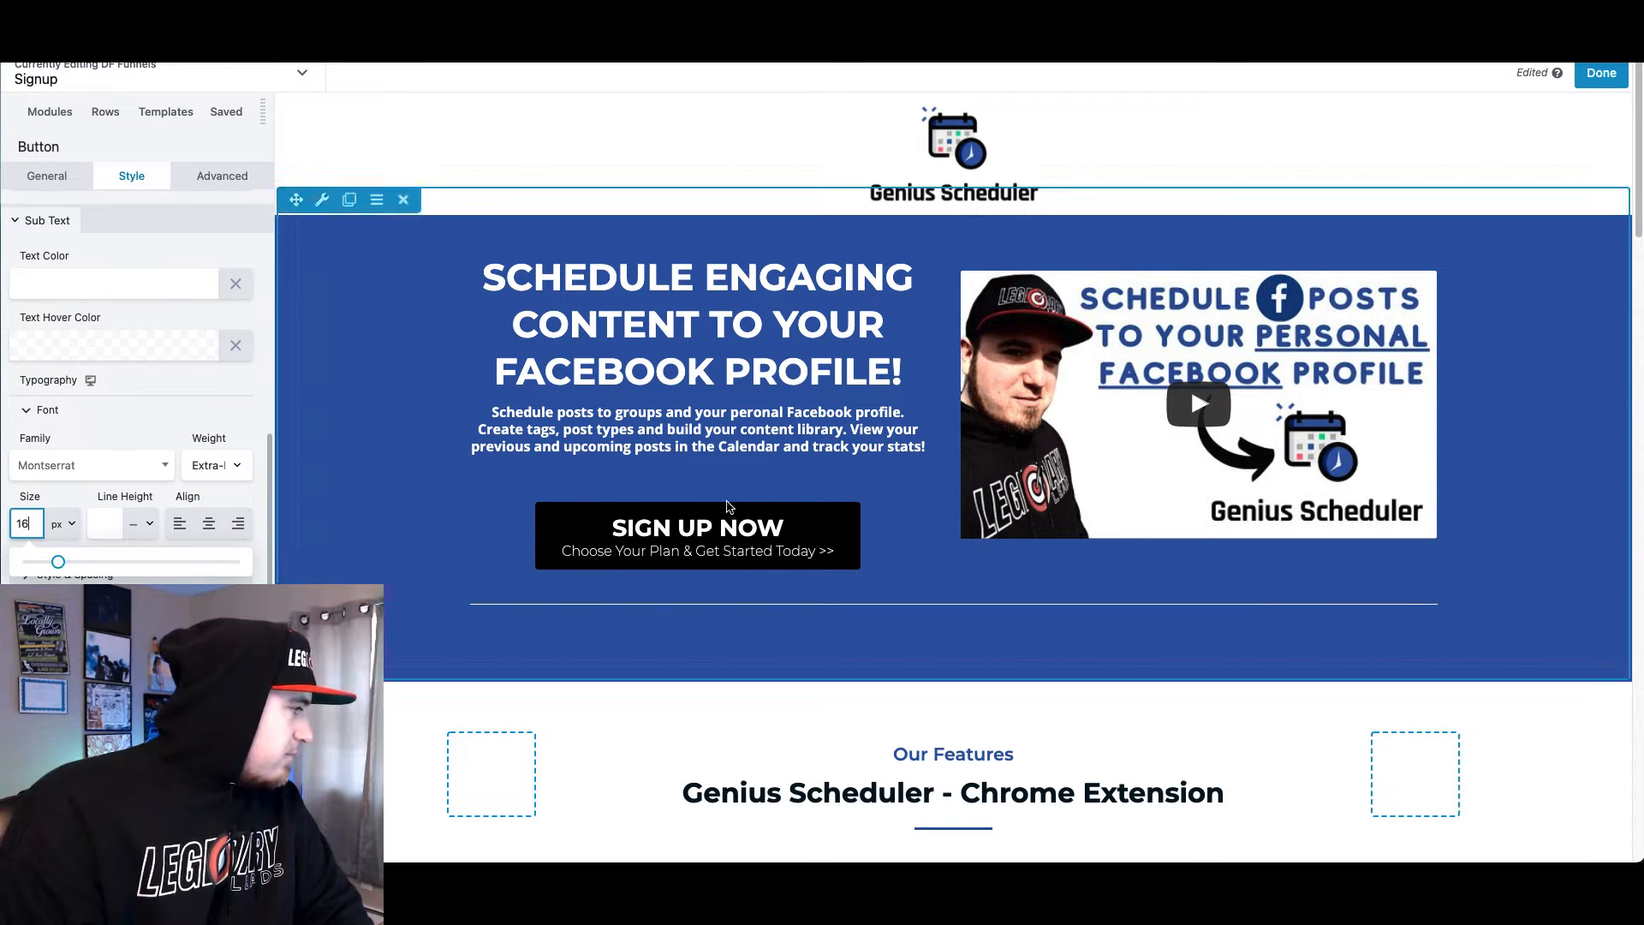
Enlarge the sub text of the SIGN UP NOW button above the testimonials to match the header button's sub text size
scroll(770, 535, "down", 10)
scroll(771, 535, "down", 5)
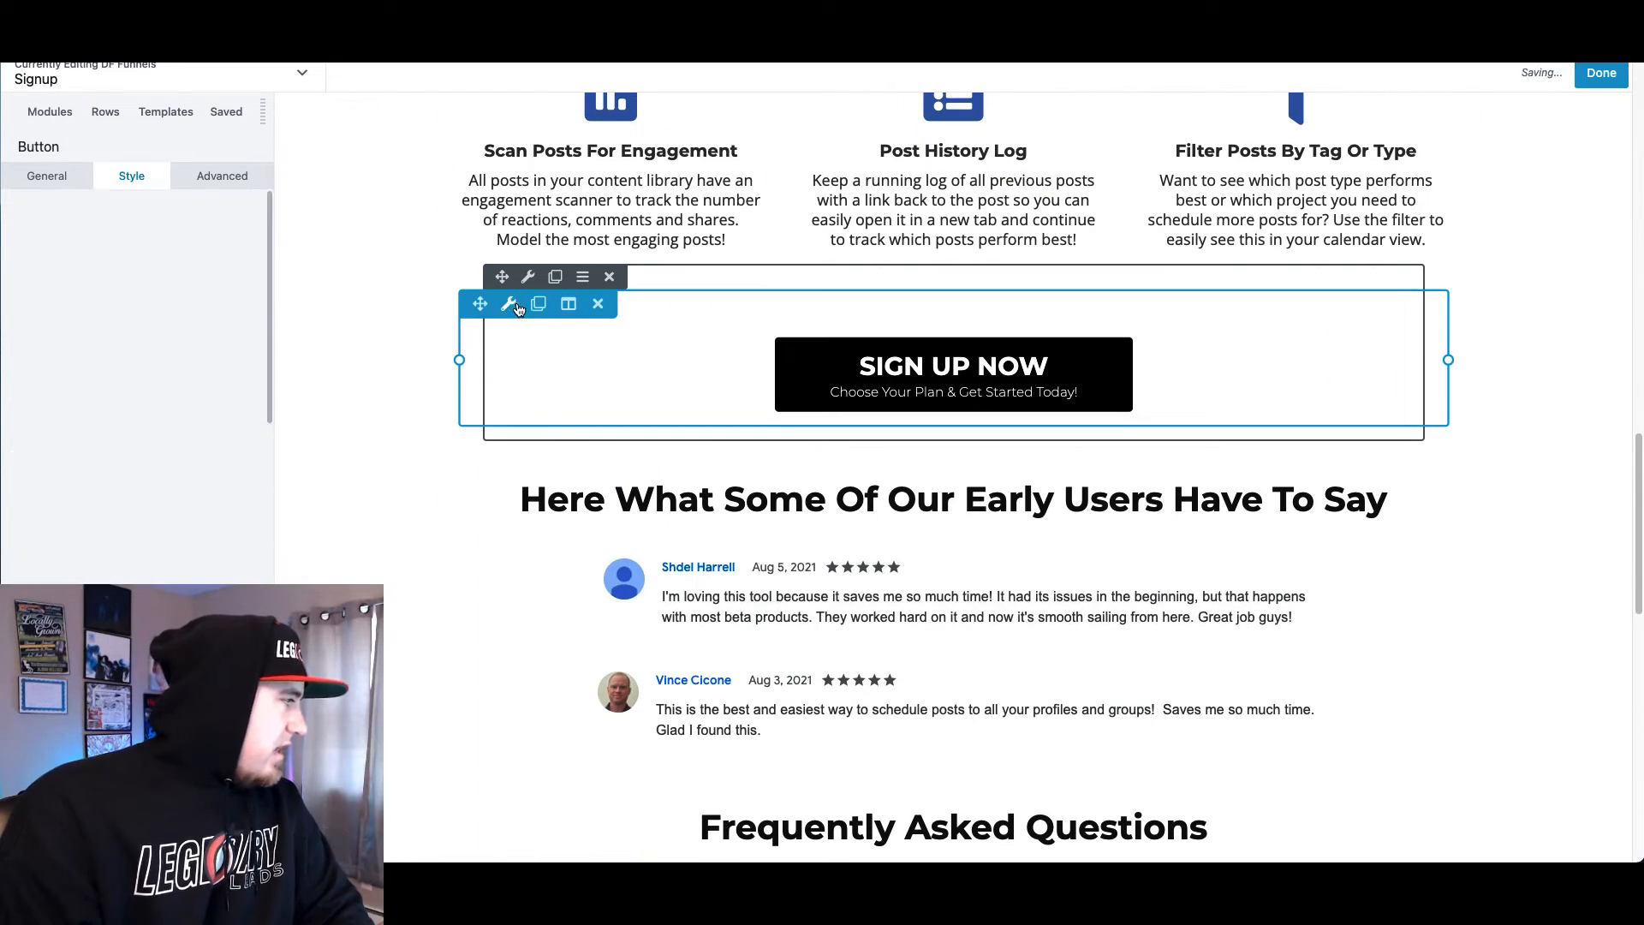
left_click(511, 310)
scroll(139, 479, "down", 5)
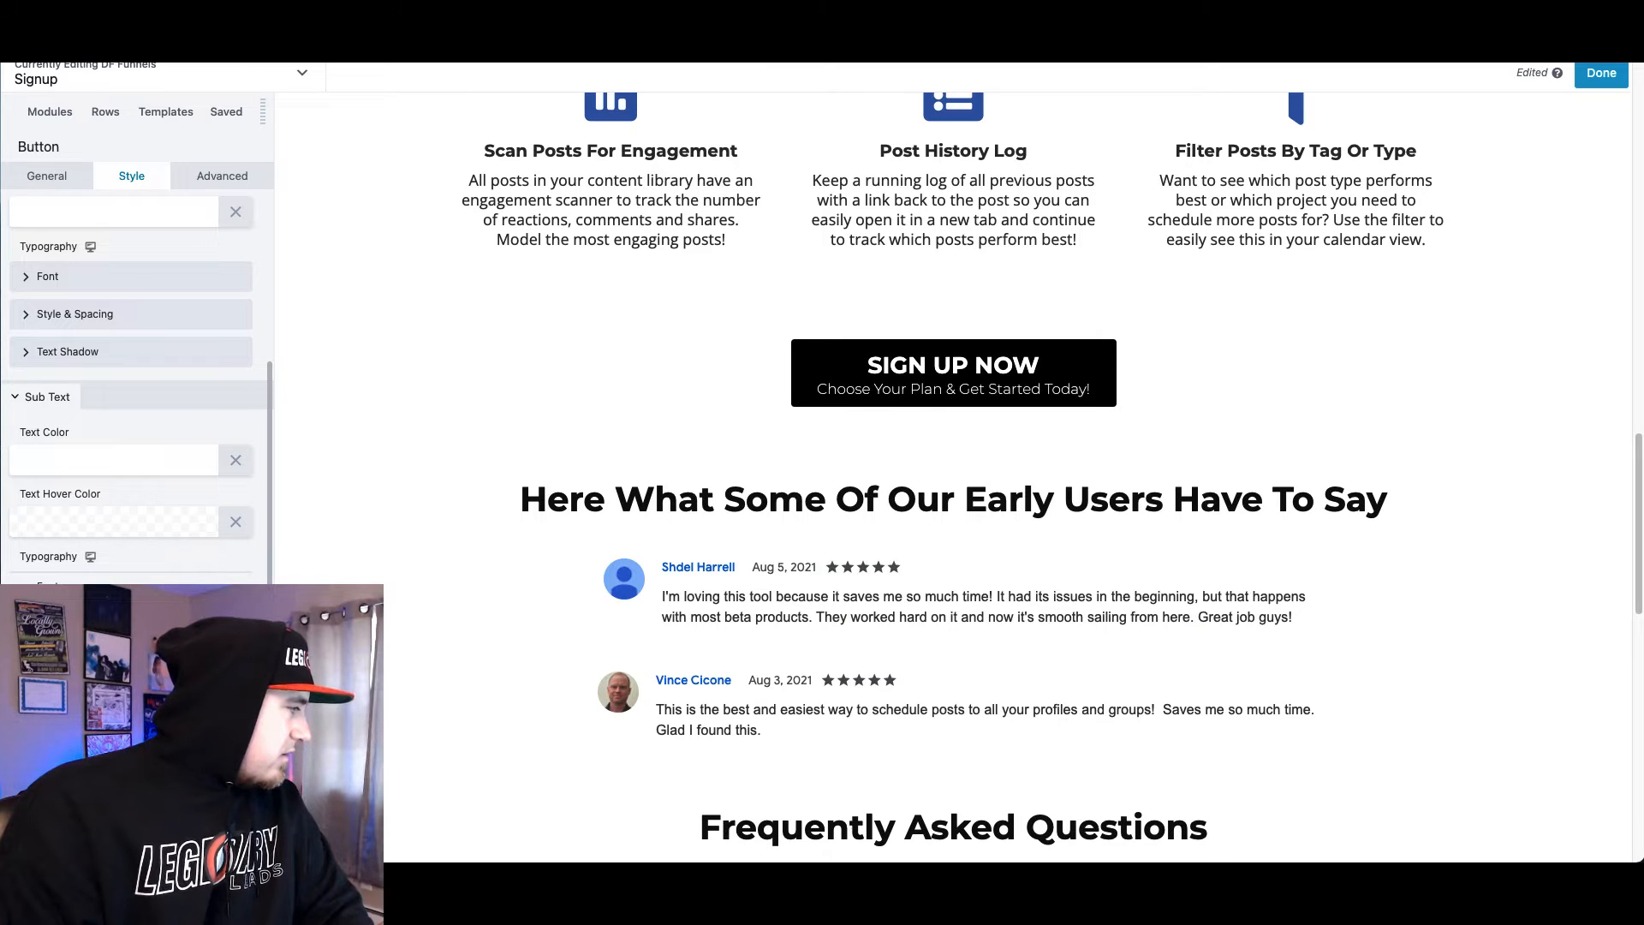
Enlarge the sub text of the SIGN UP NOW button below the FAQ to match the other buttons and save the module
scroll(512, 566, "down", 10)
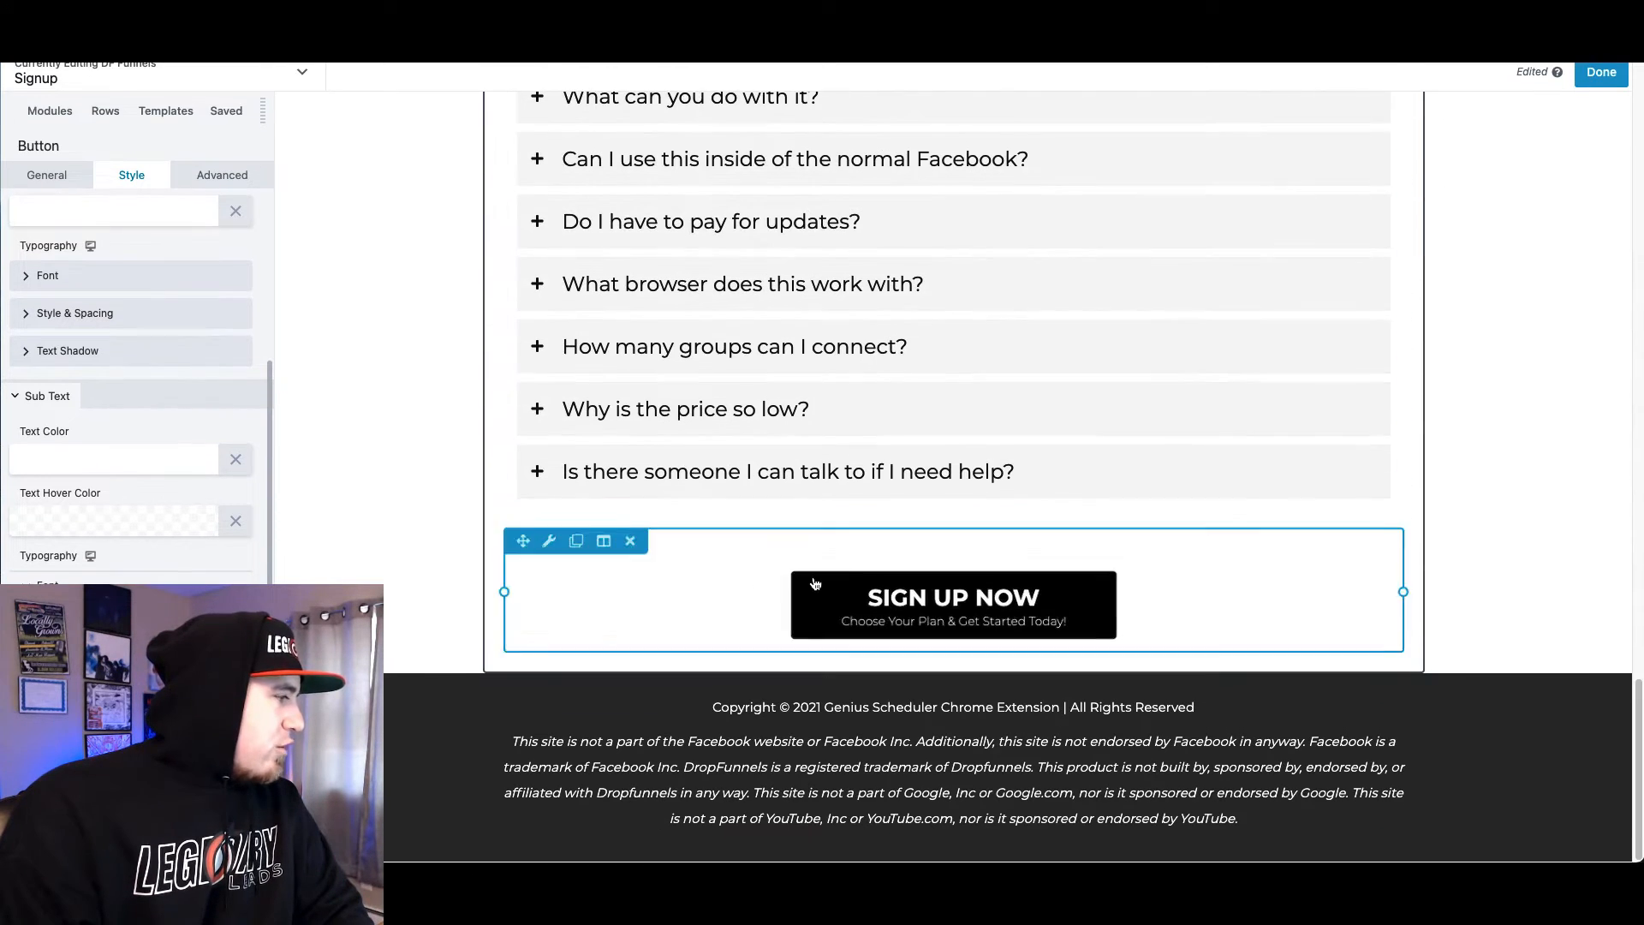
left_click(508, 540)
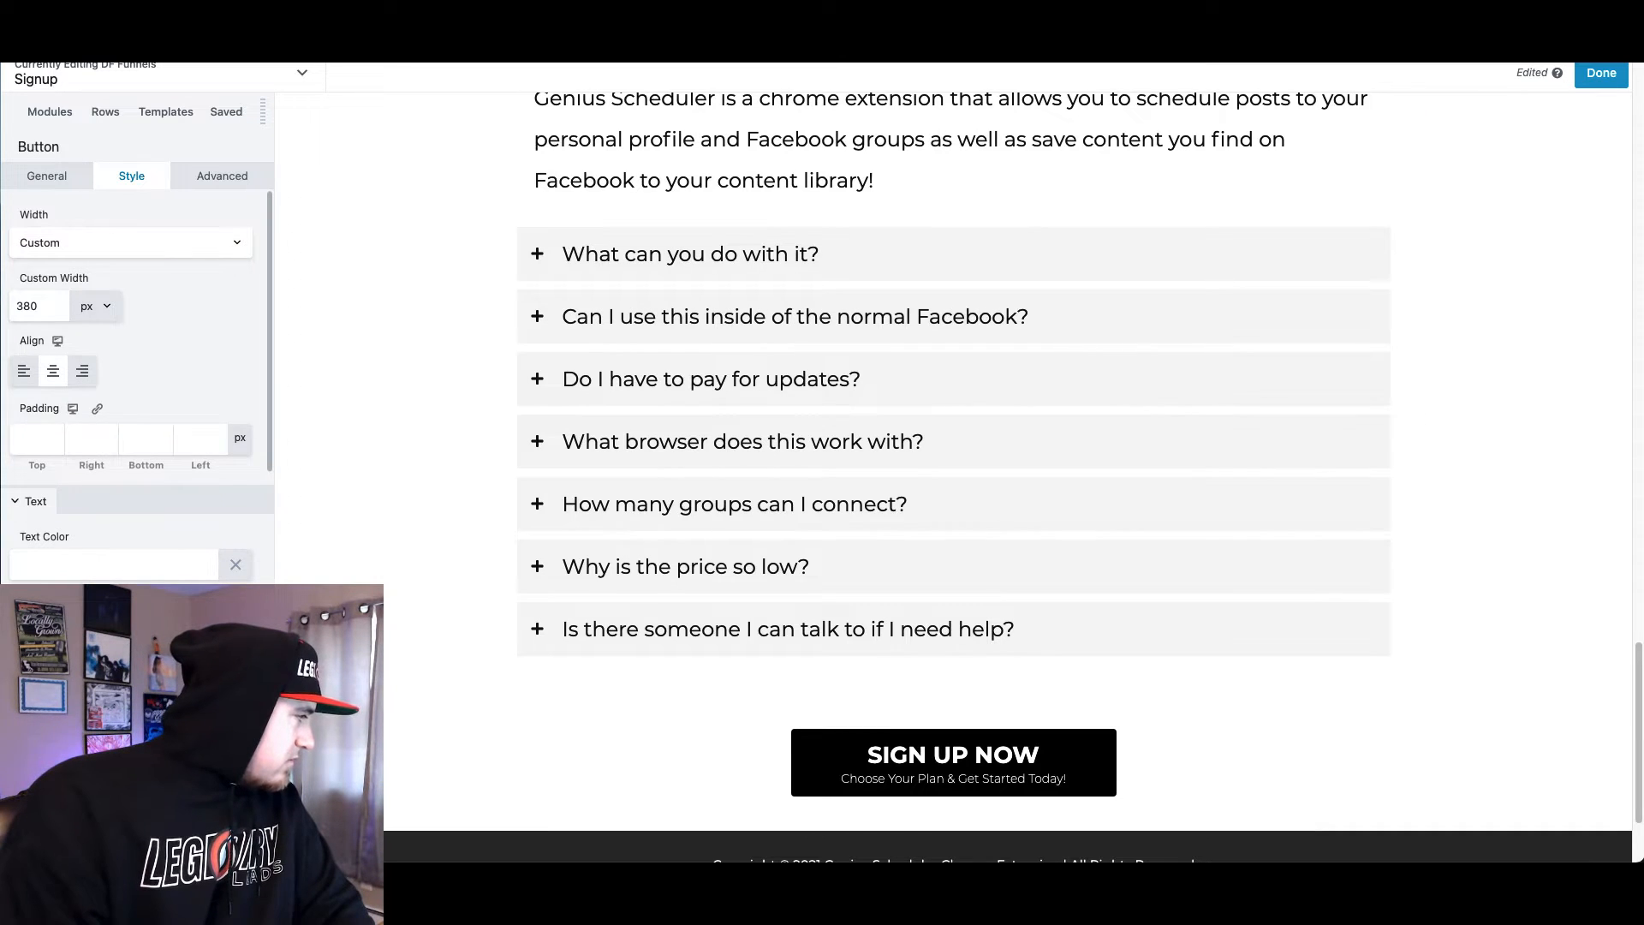
scroll(49, 580, "down", 15)
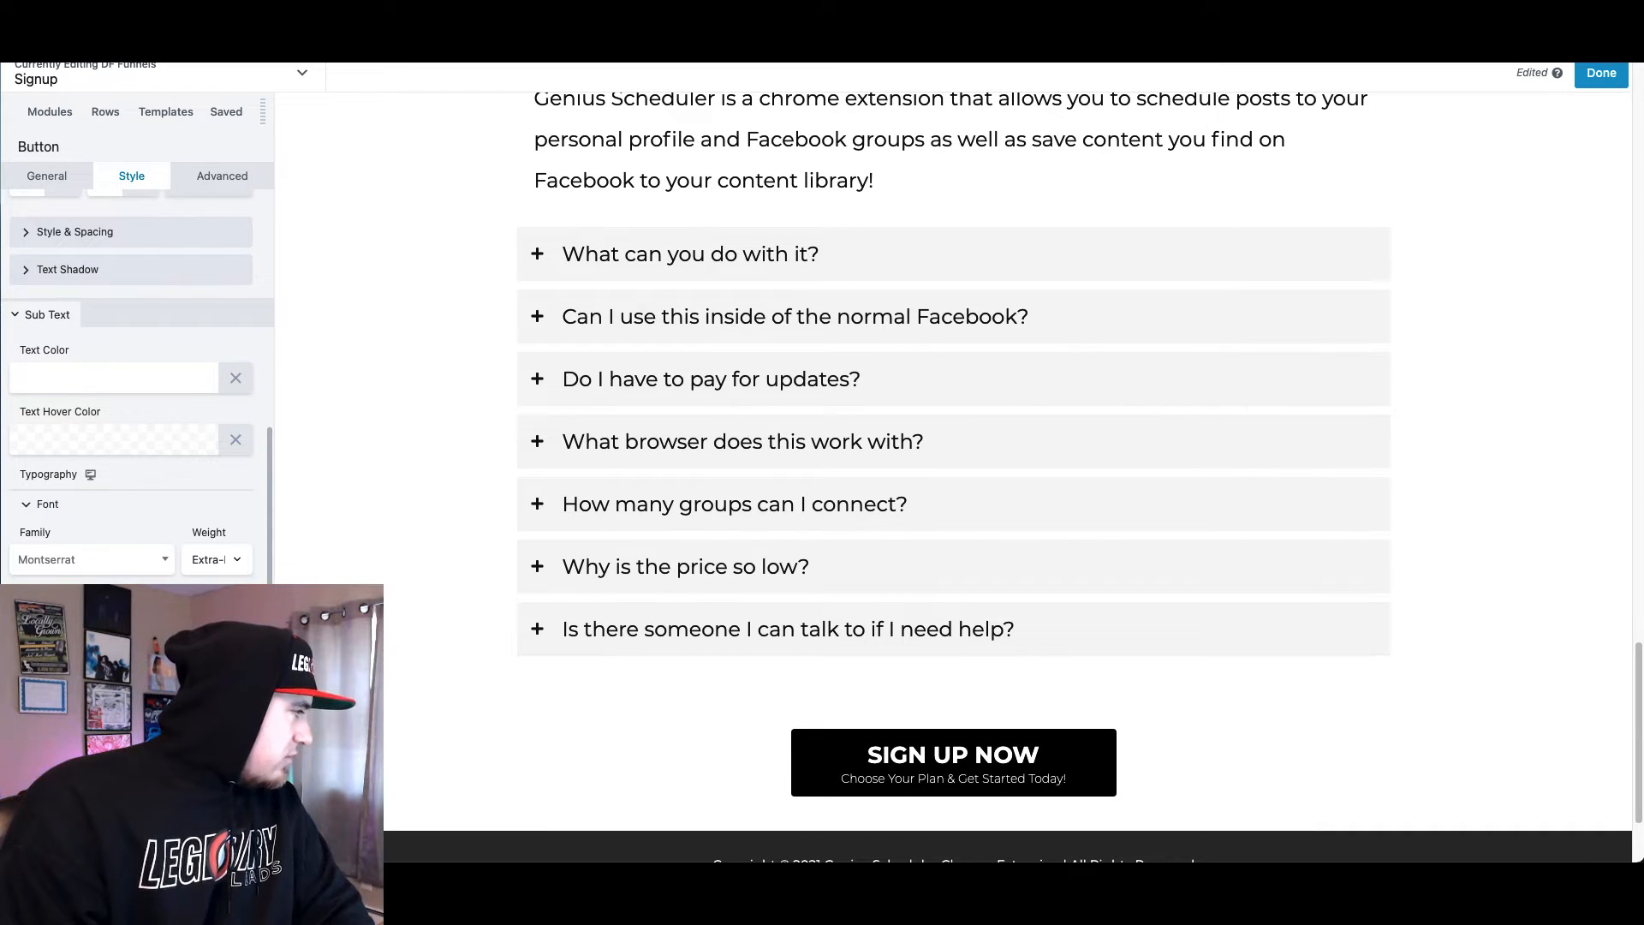
left_click_drag(45, 649, 50, 649)
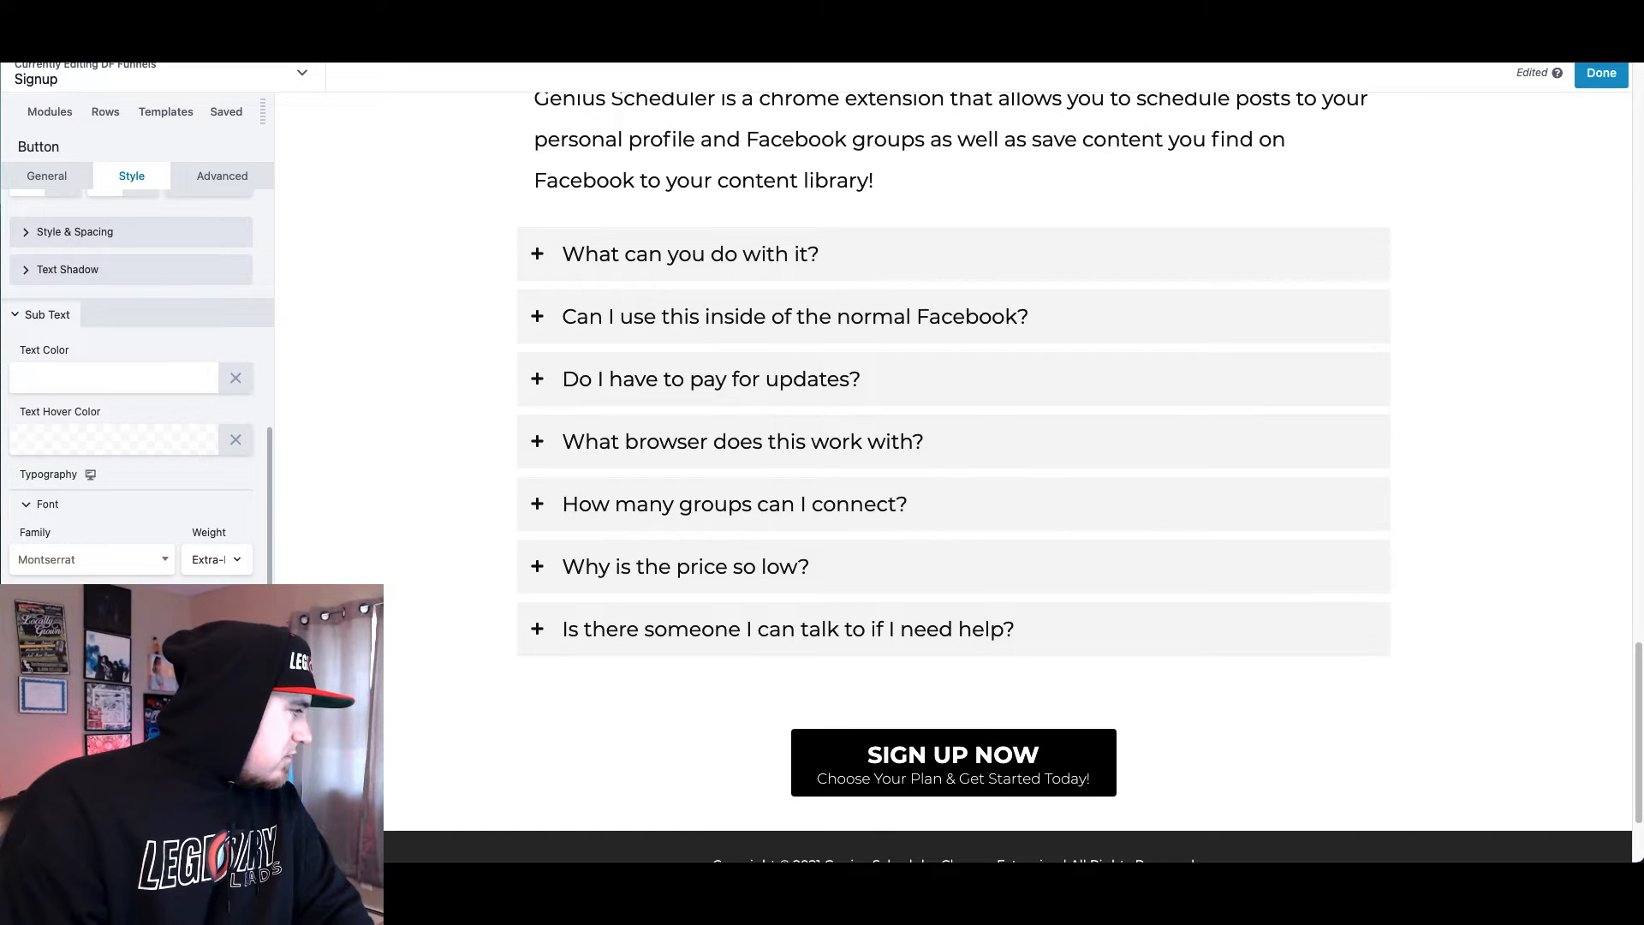
left_click(36, 839)
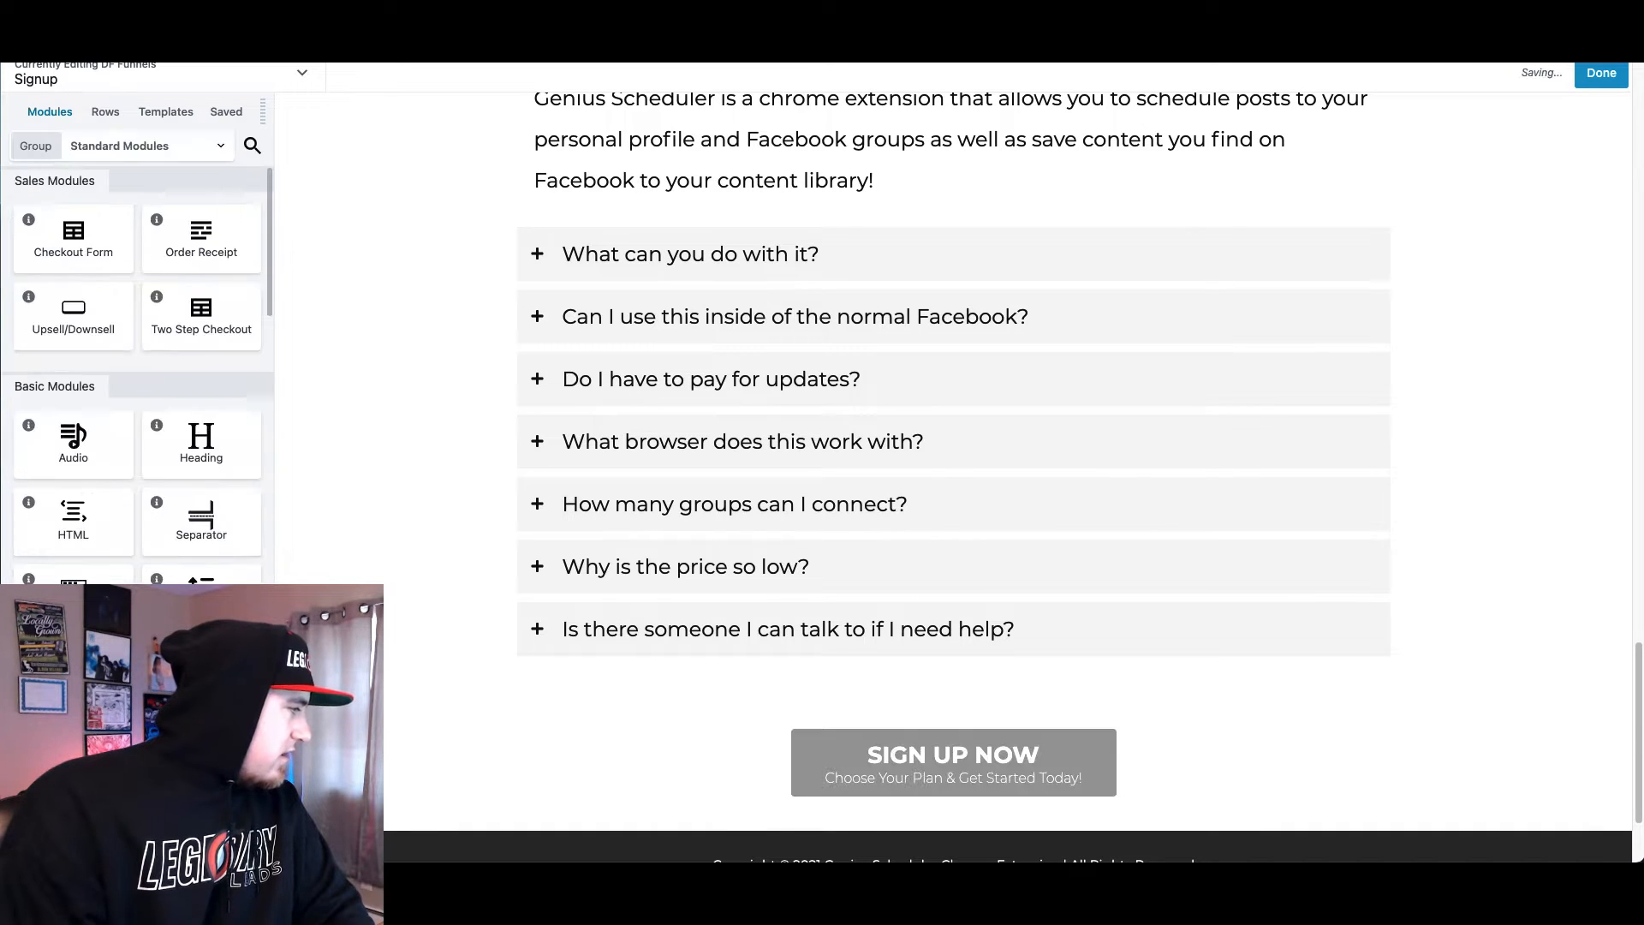
Publish the updated Signup page and review its header button, testimonials, and spacing on the live page
left_click(1601, 77)
left_click(1535, 78)
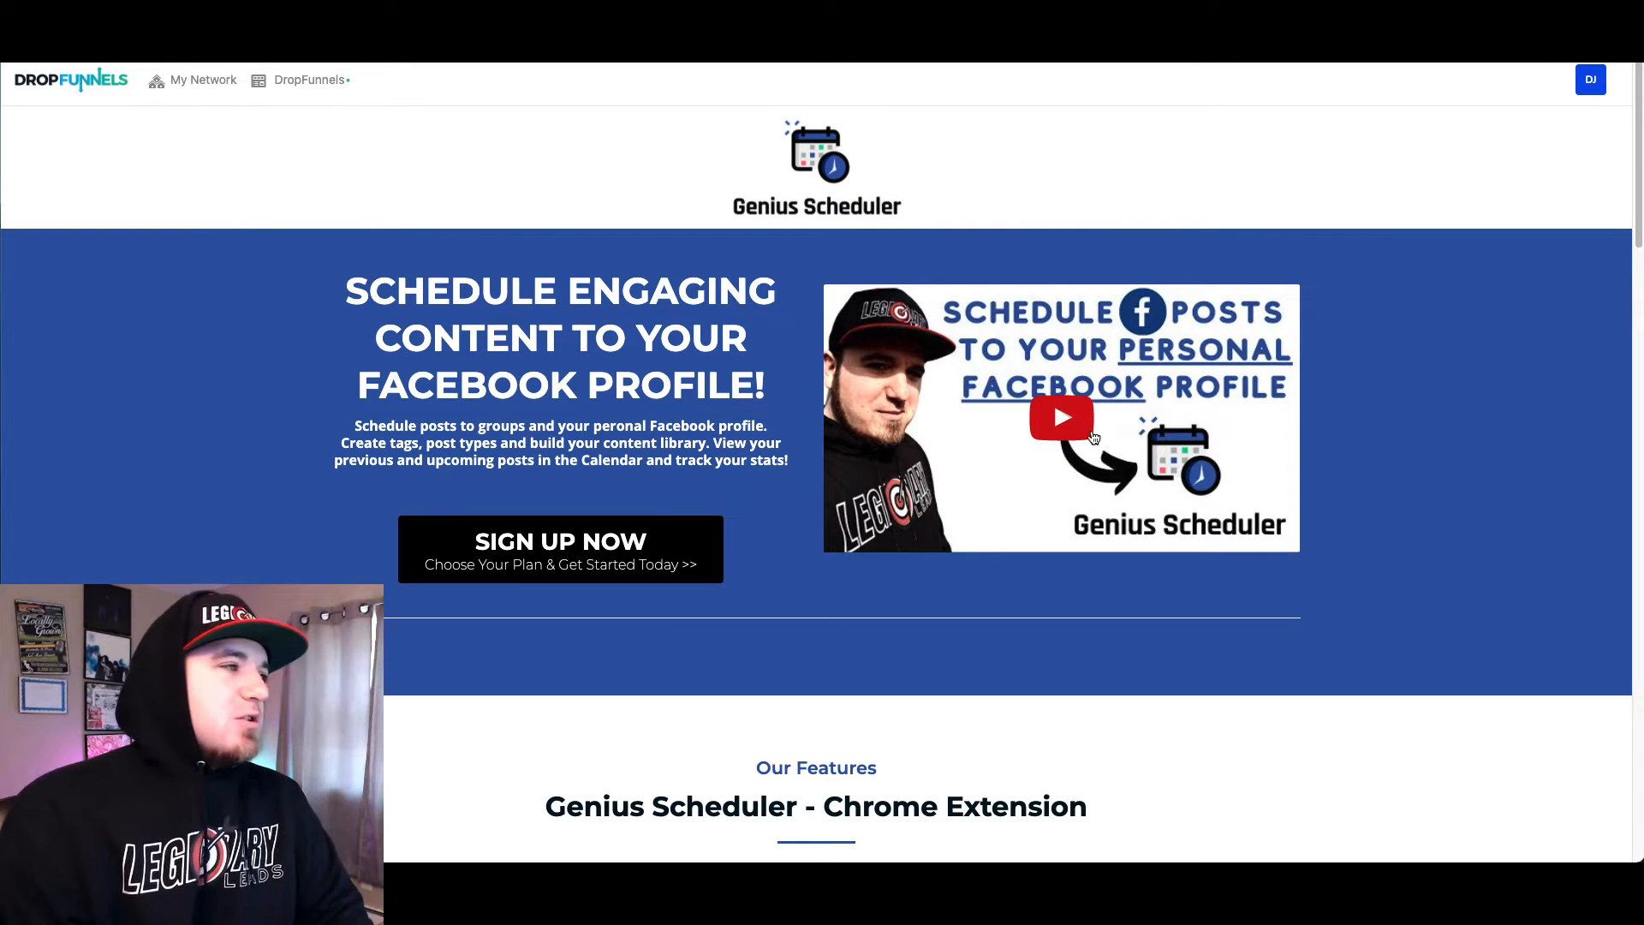
scroll(1020, 644, "down", 20)
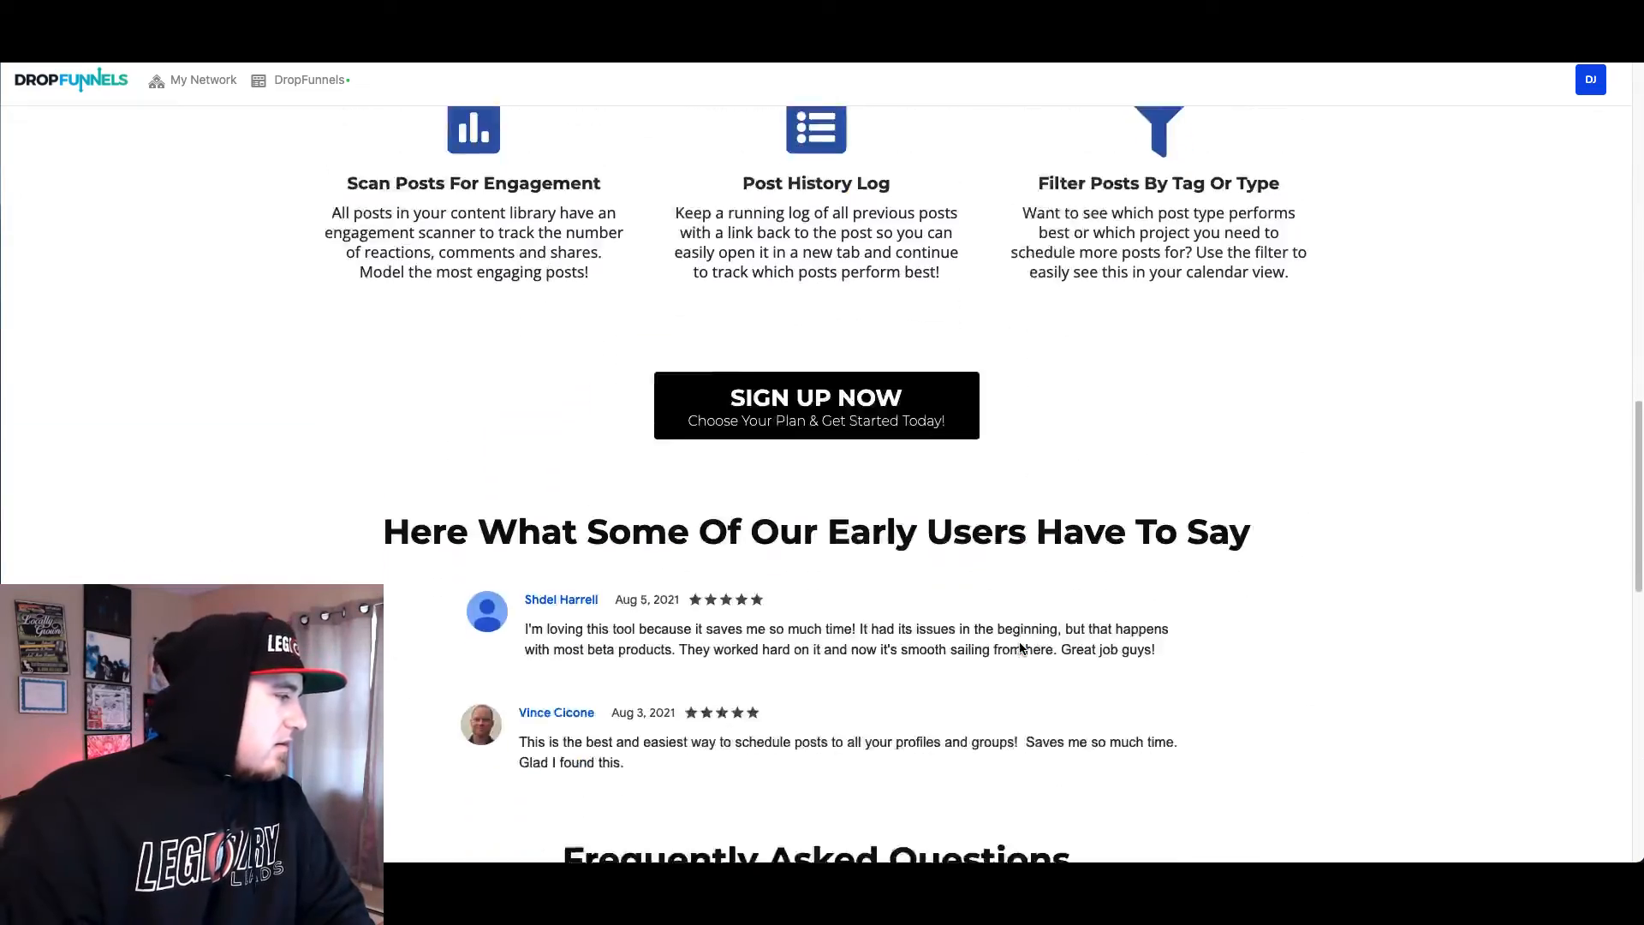
scroll(1020, 642, "up", 4)
scroll(1020, 643, "up", 15)
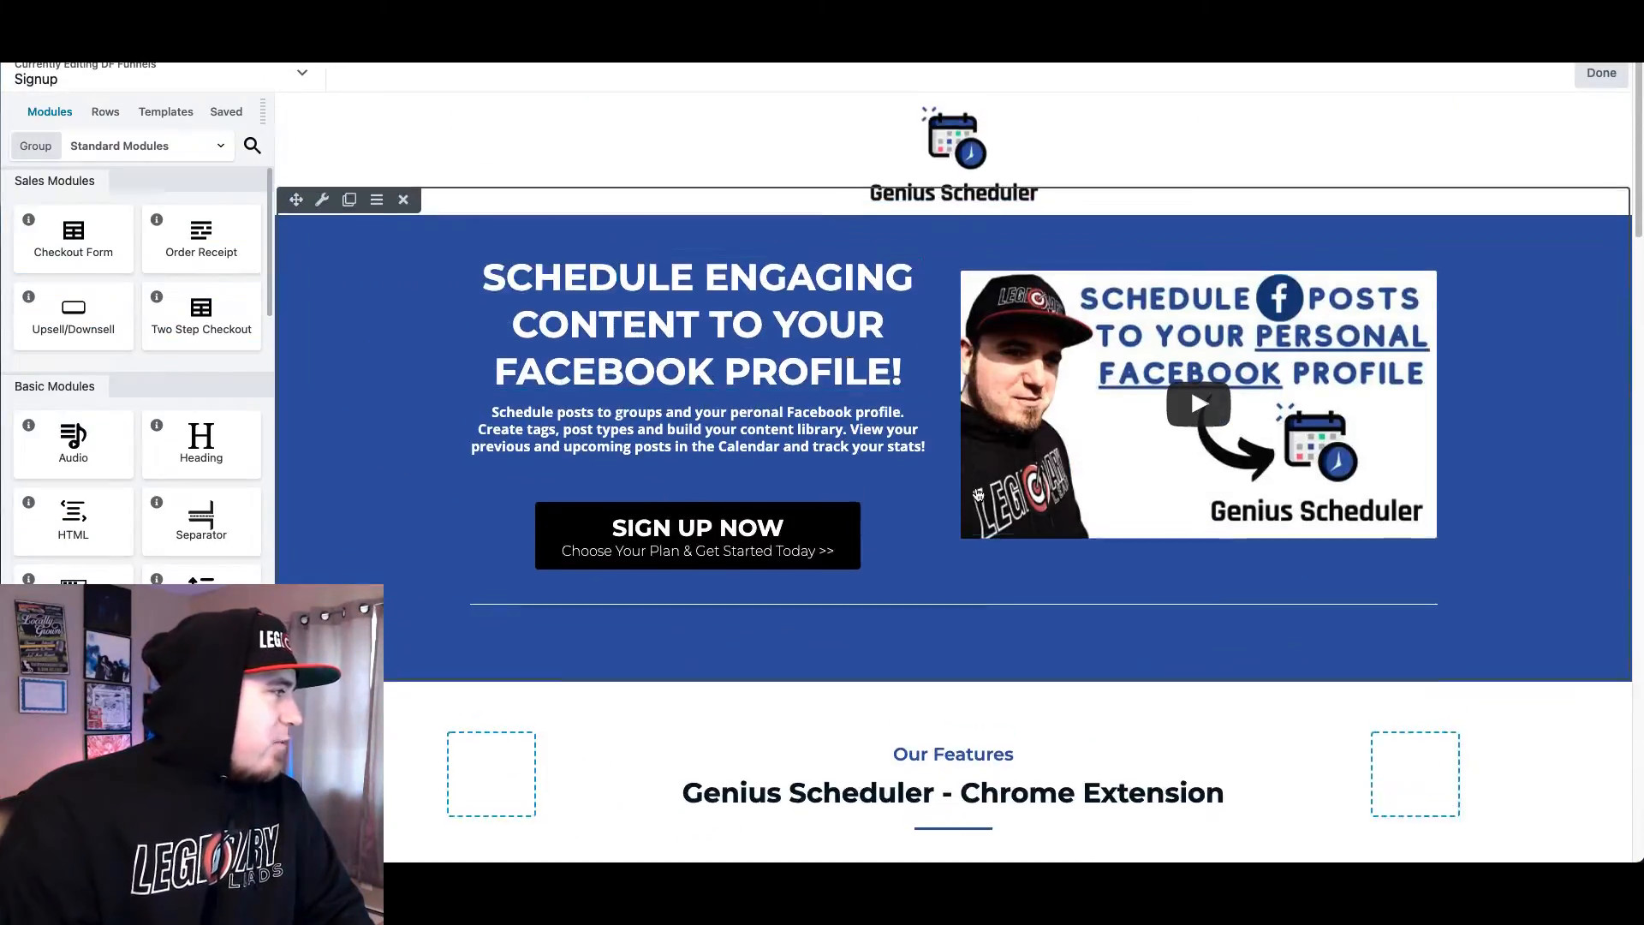
Insert the saved GMCRM Sales Block row between the SIGN UP NOW button below the FAQ and the footer
scroll(979, 494, "down", 20)
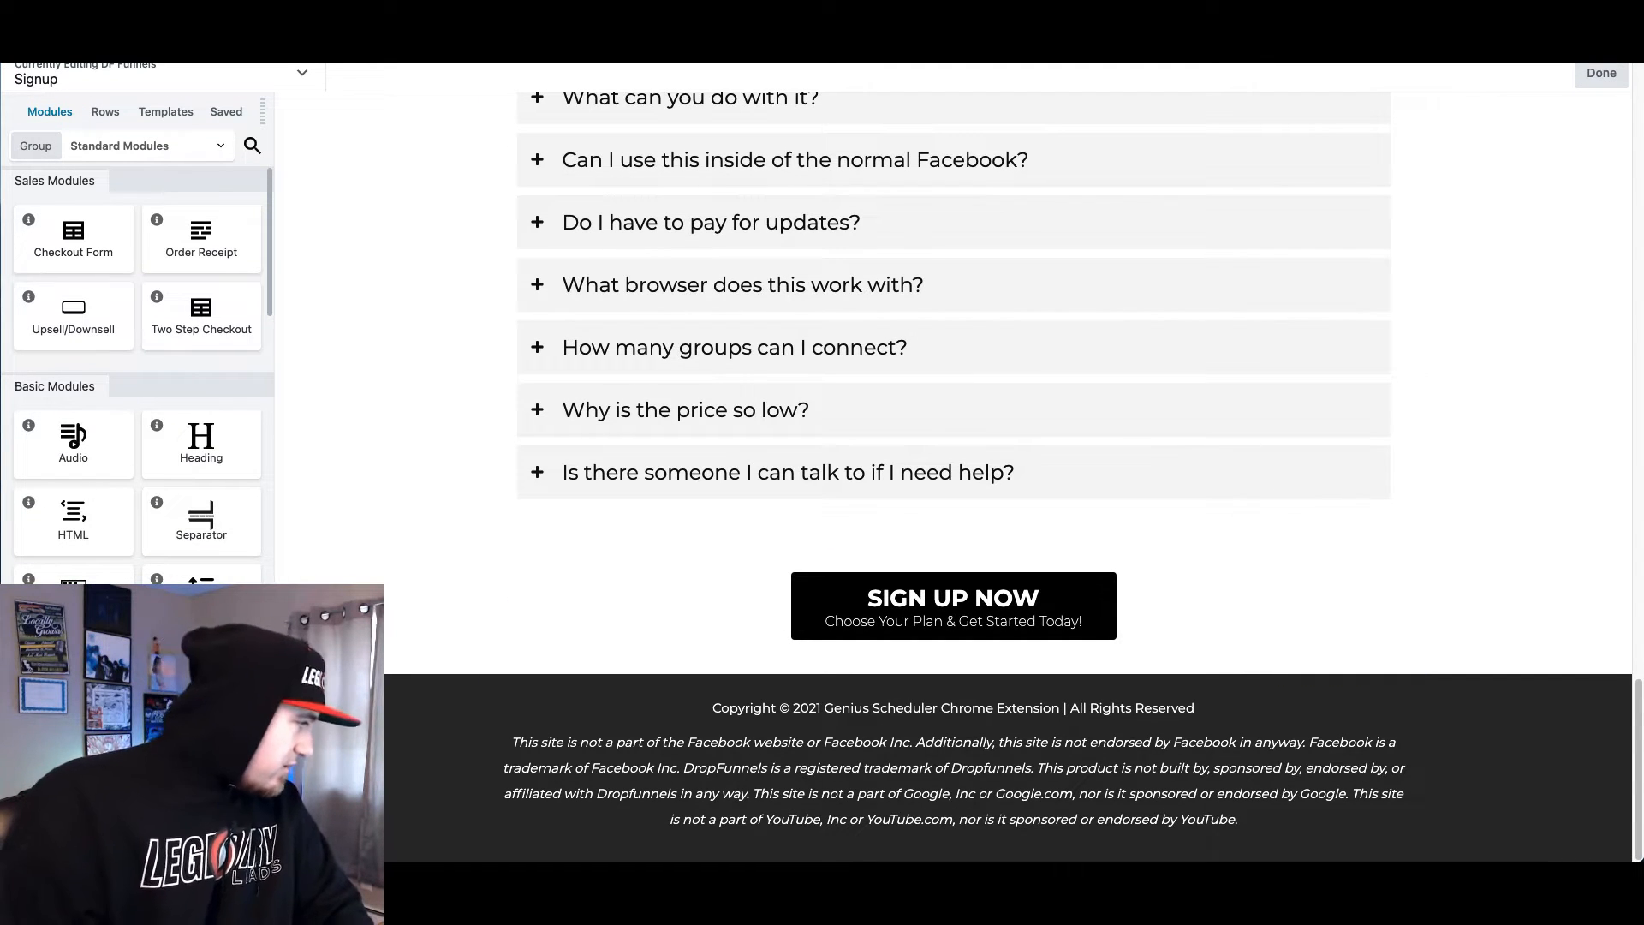
left_click(228, 112)
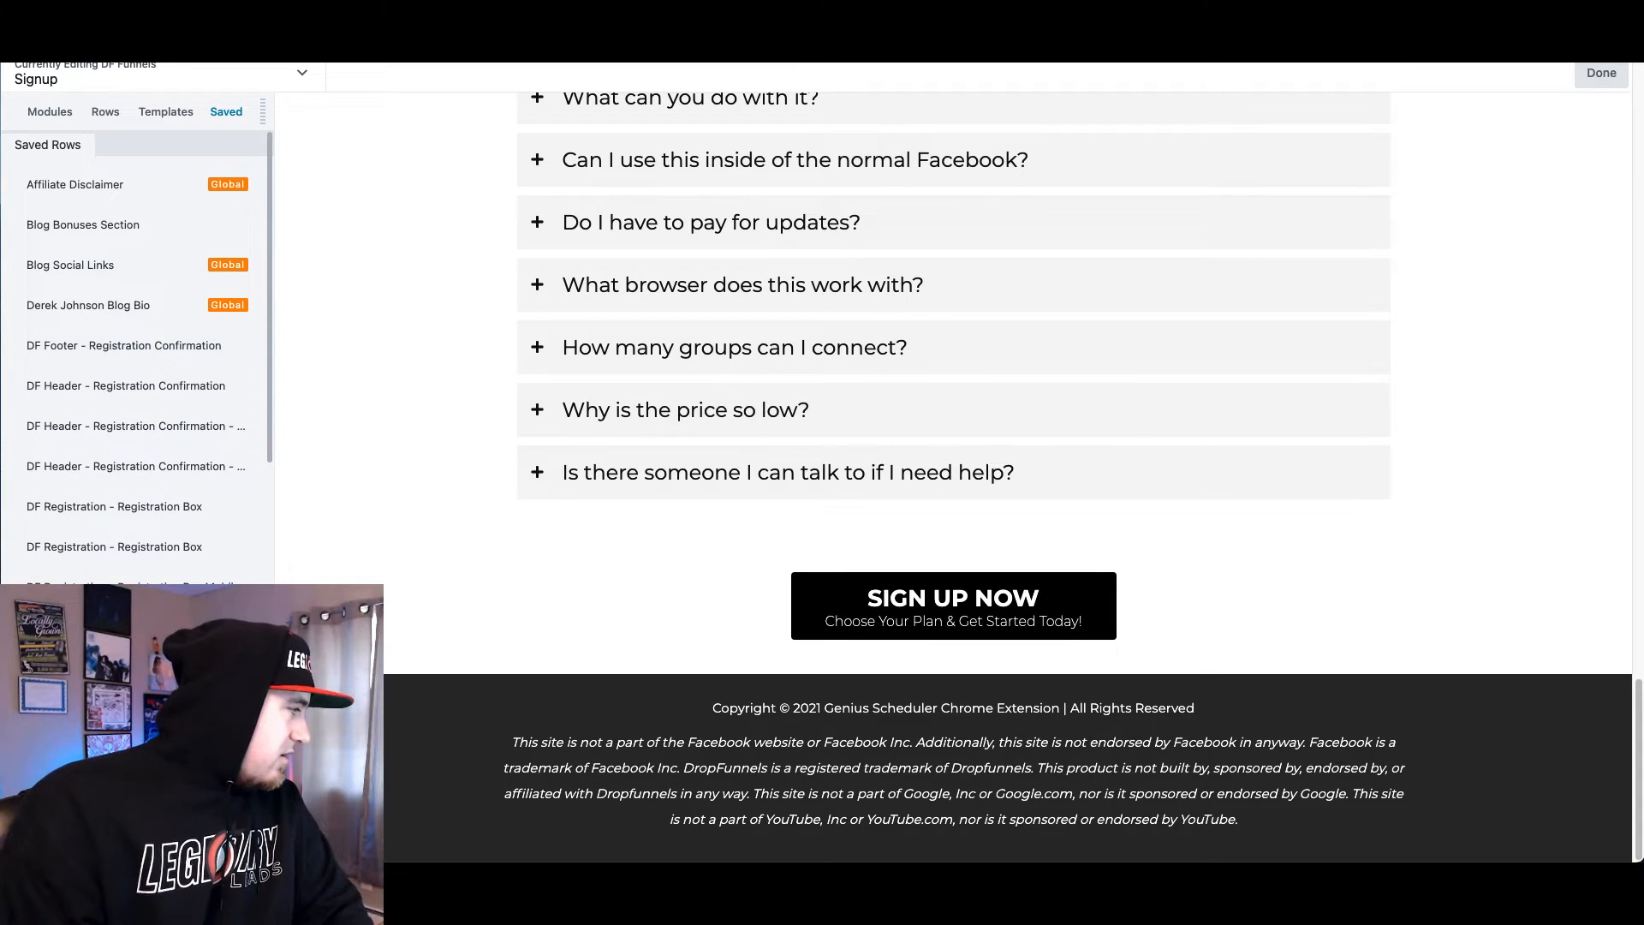
scroll(137, 342, "down", 5)
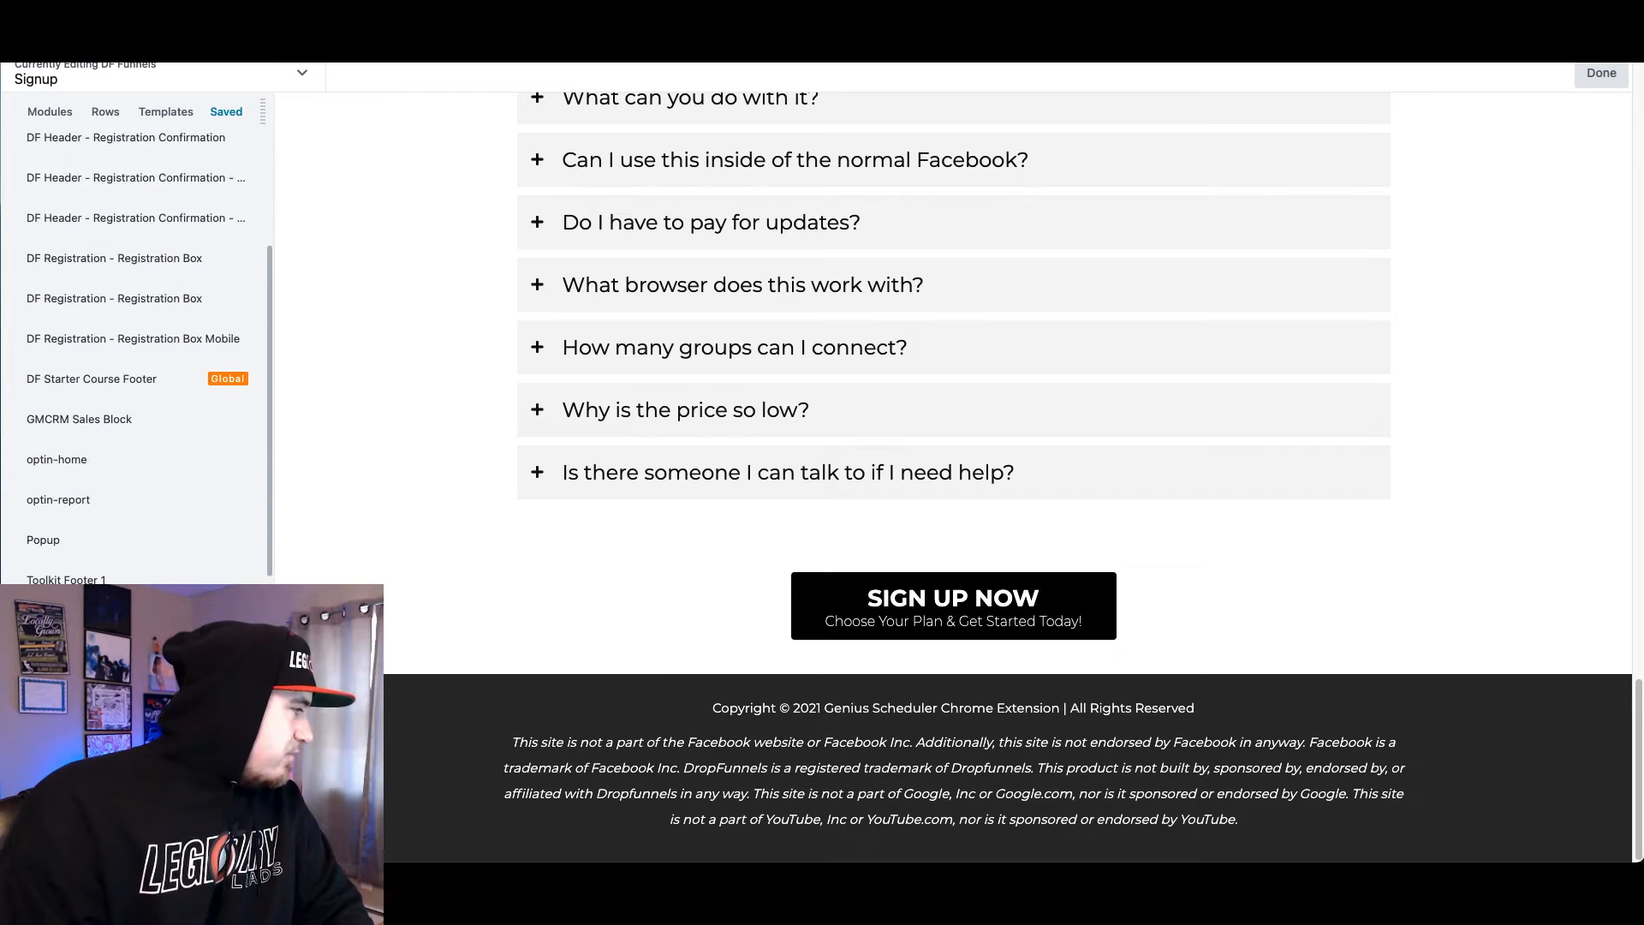
scroll(137, 343, "up", 4)
scroll(137, 342, "down", 7)
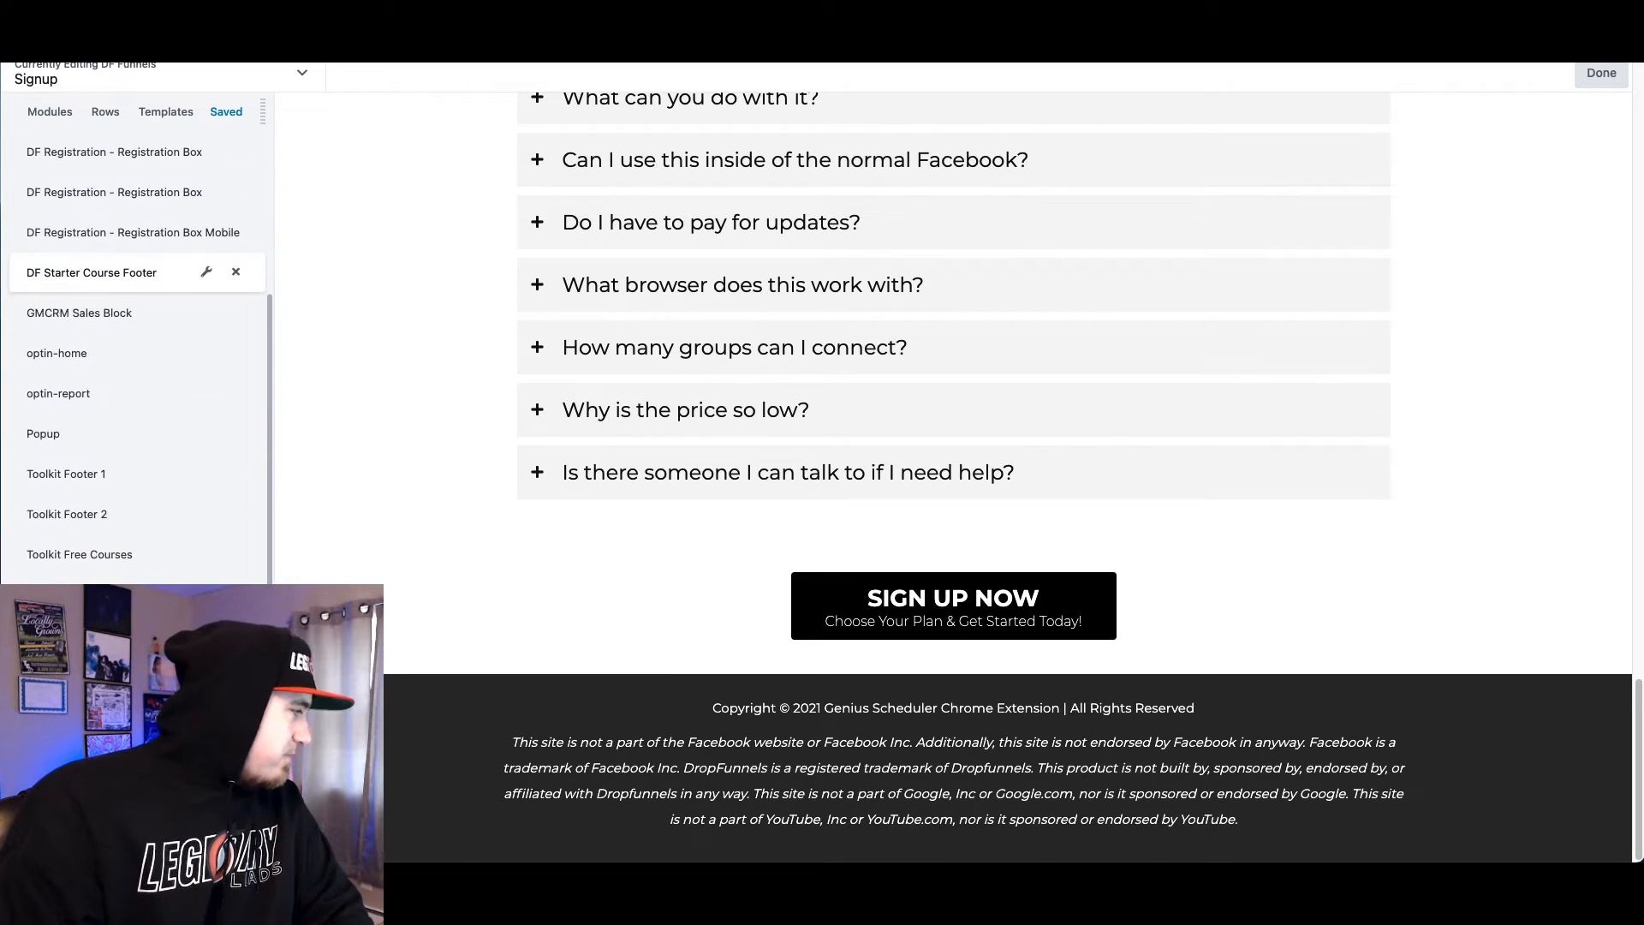
scroll(137, 342, "down", 8)
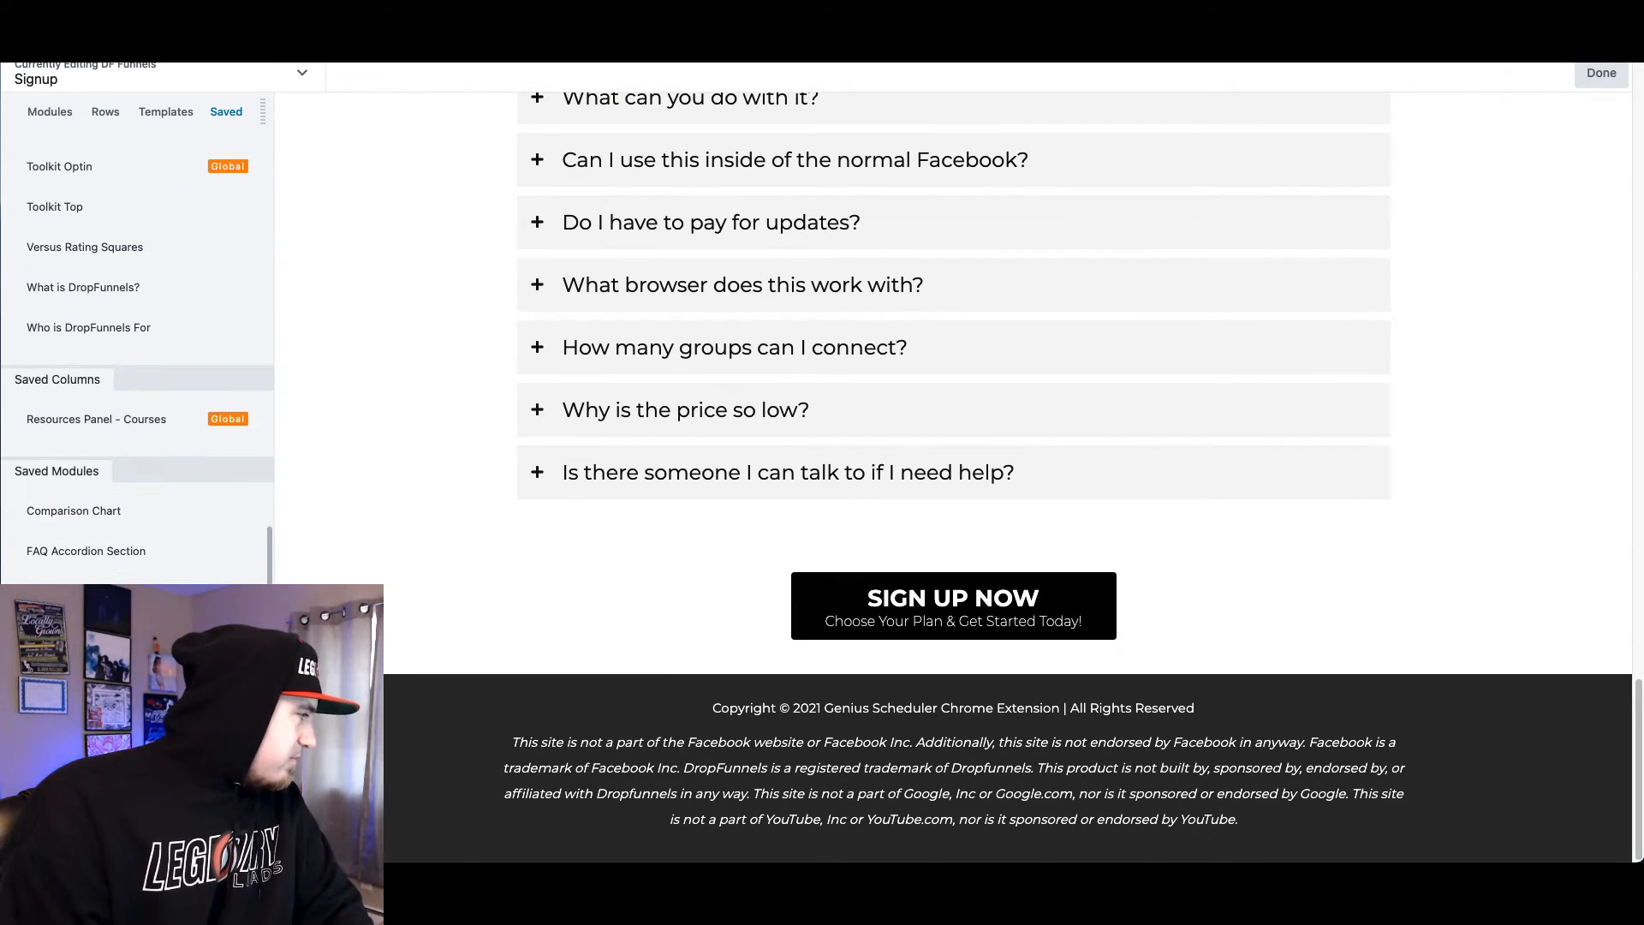
scroll(137, 342, "down", 1)
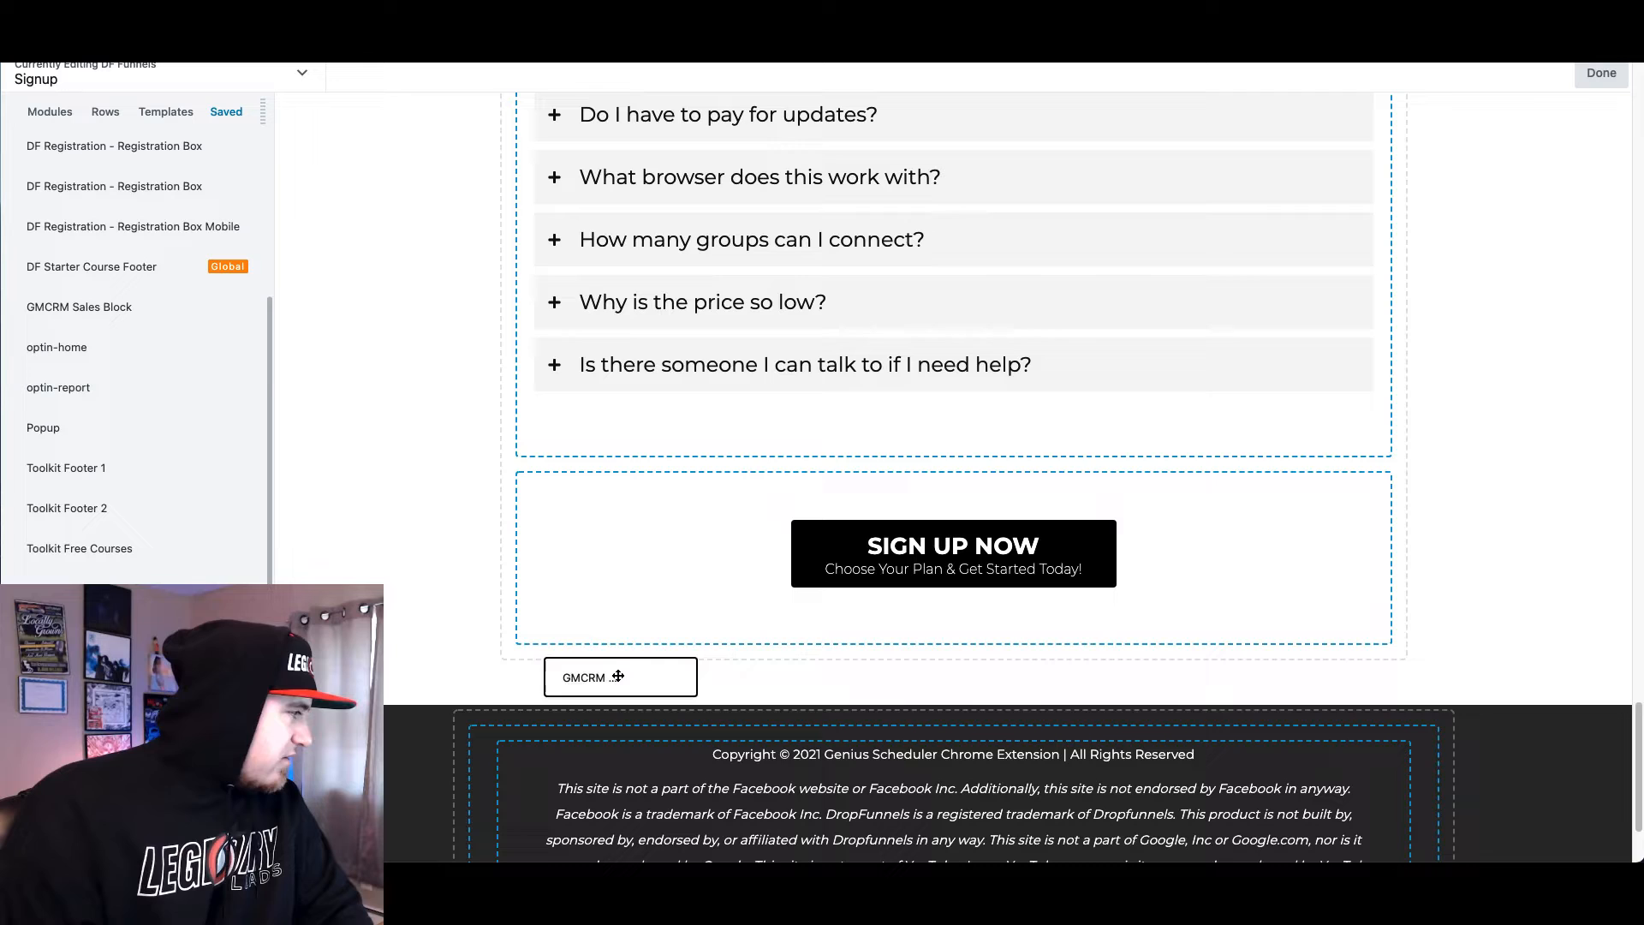
left_click_drag(557, 672, 419, 643)
scroll(904, 508, "down", 3)
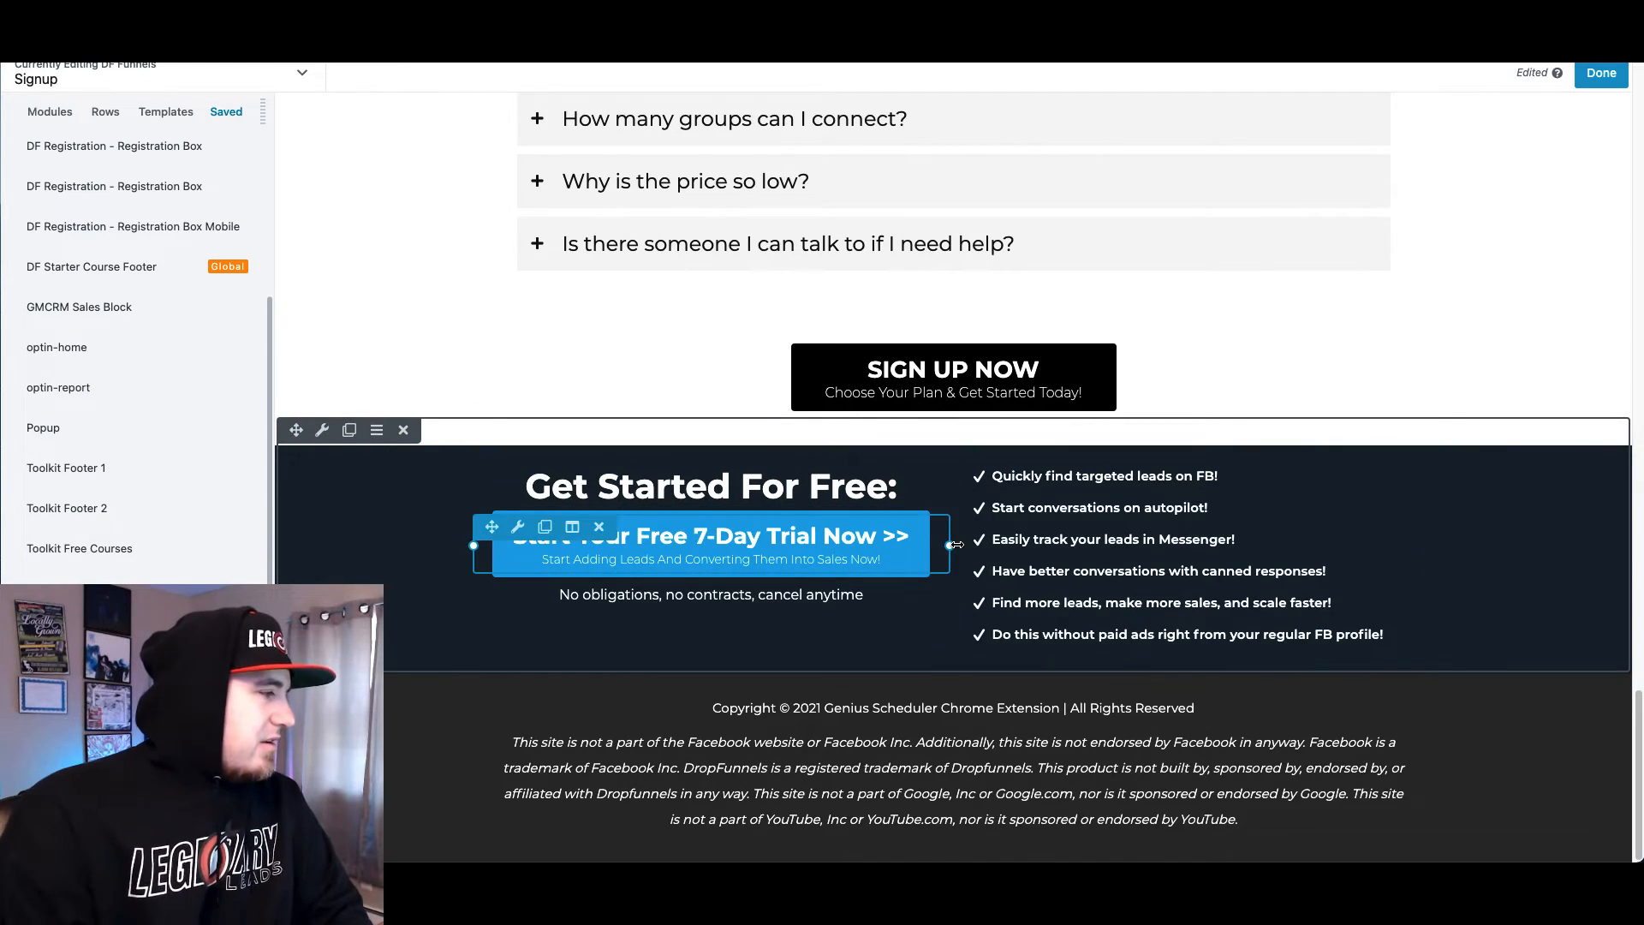
Copy the header row's background color code #3c64b1 and apply it as the Get Started For Free row's background color
scroll(956, 549, "up", 15)
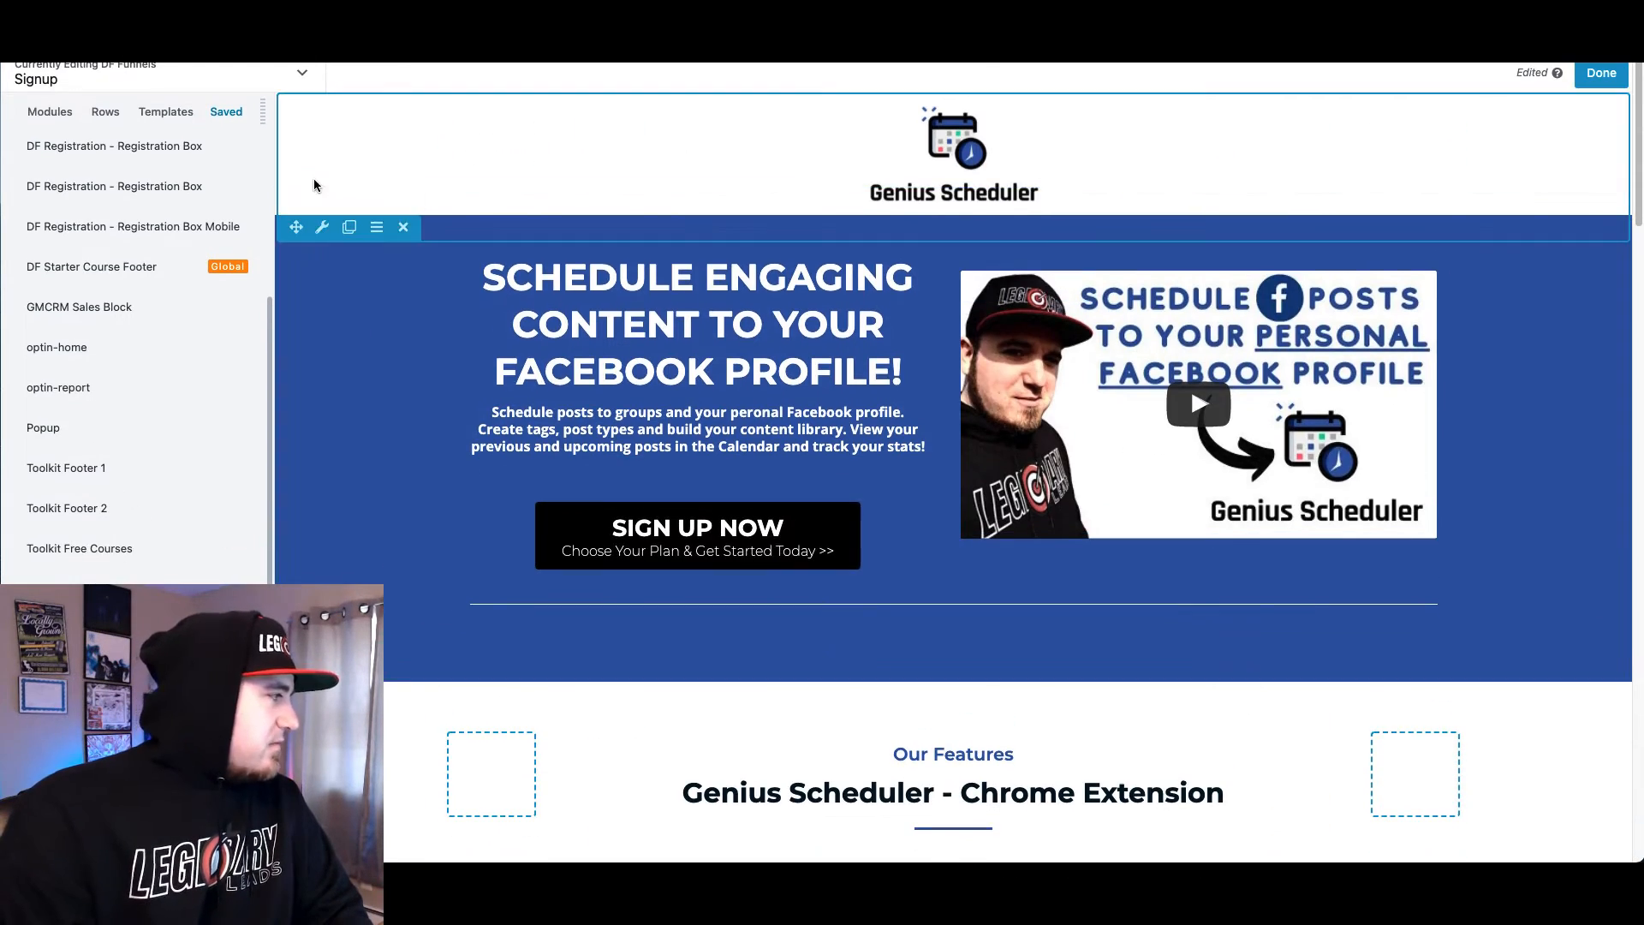
left_click(319, 204)
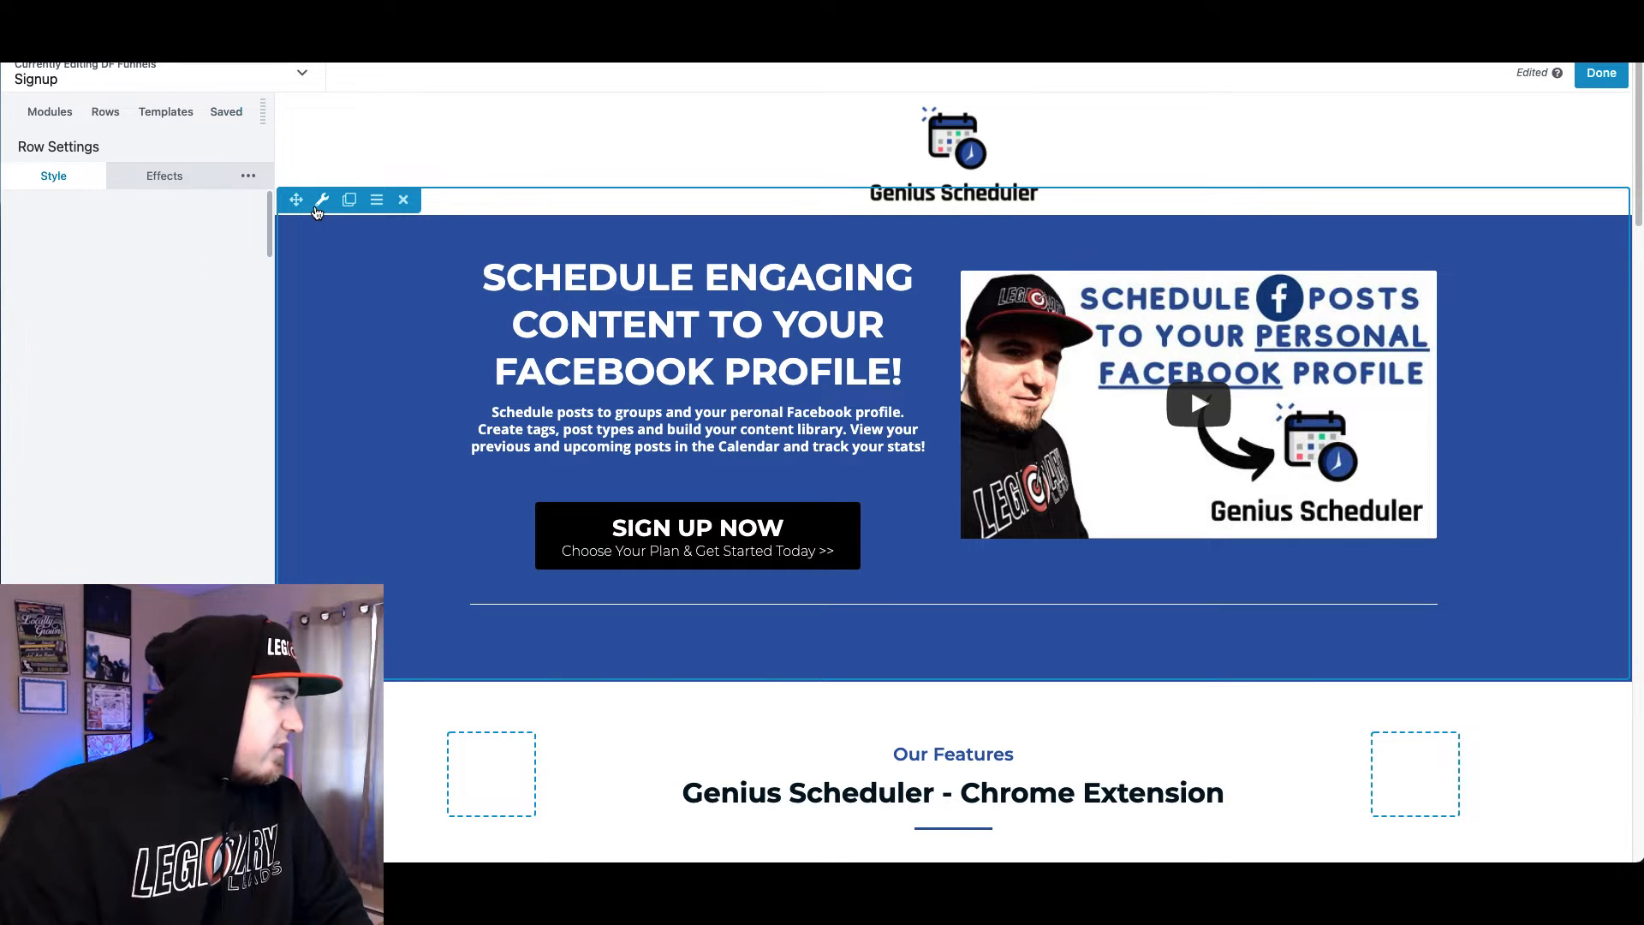
scroll(202, 463, "down", 5)
scroll(200, 485, "down", 2)
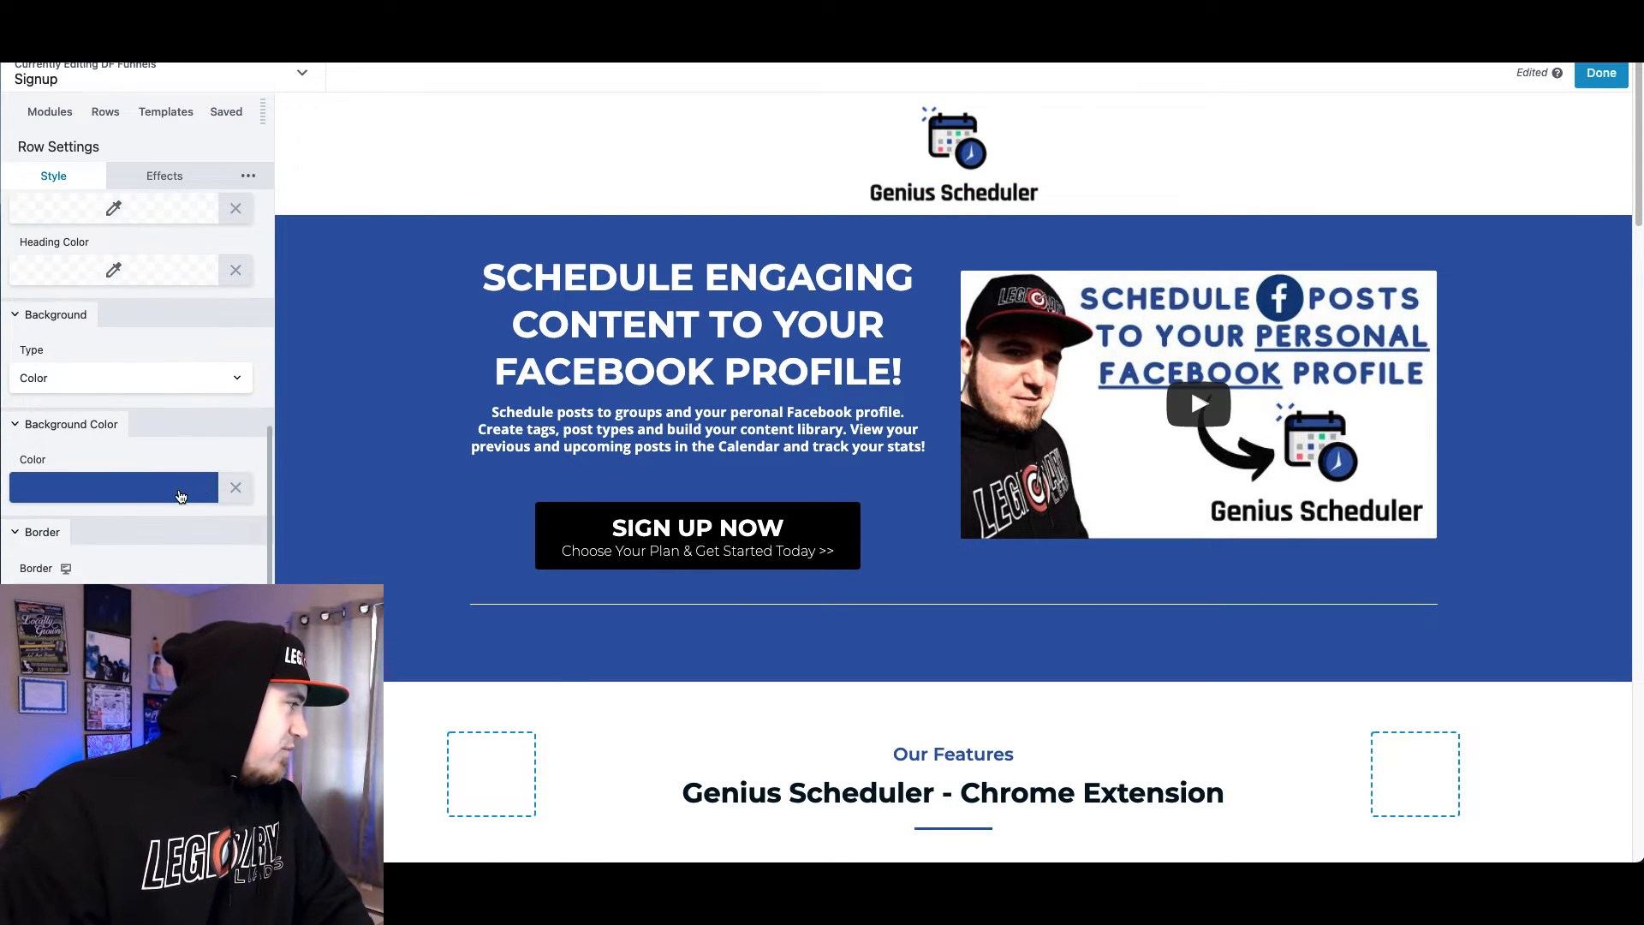
left_click(179, 495)
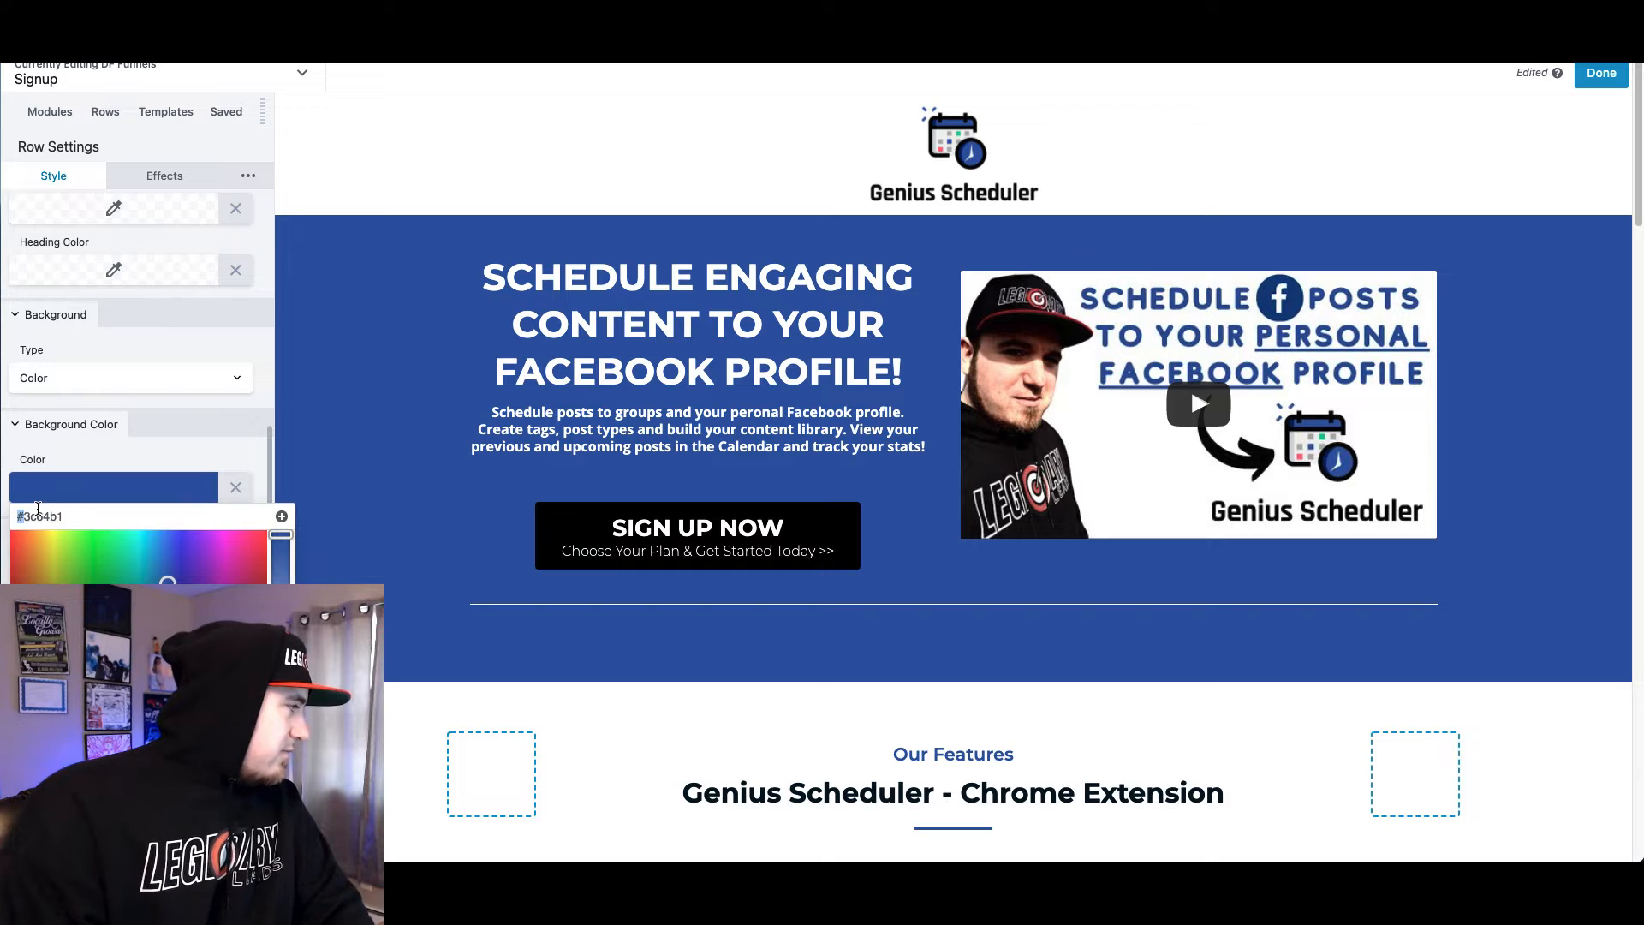
scroll(682, 541, "down", 20)
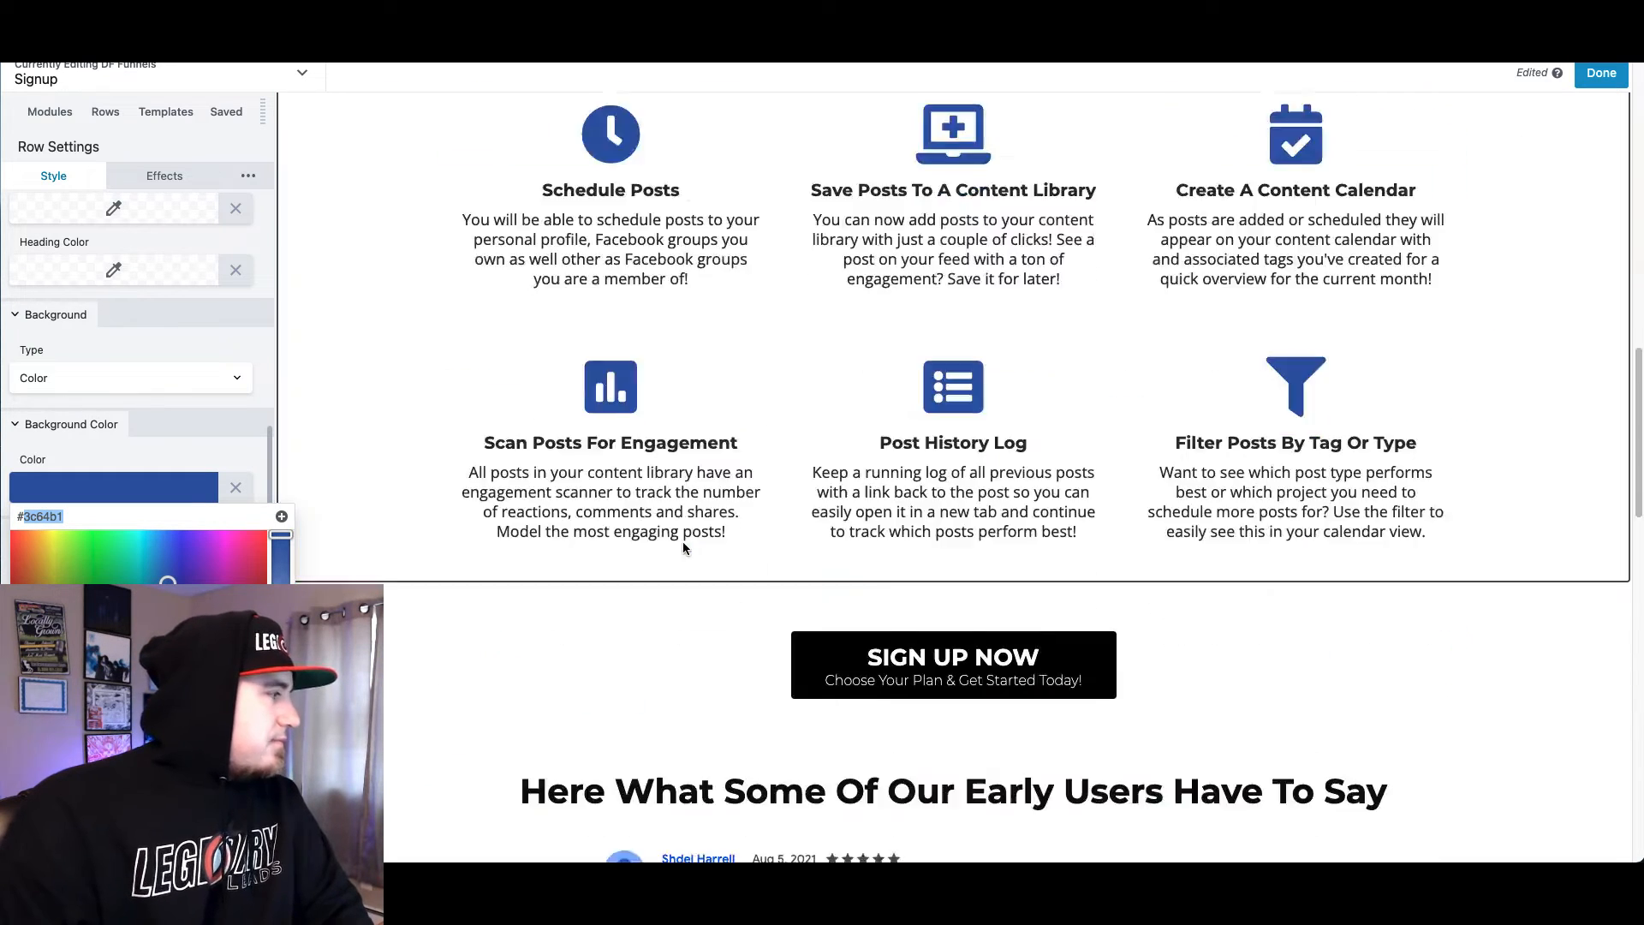
left_click(323, 427)
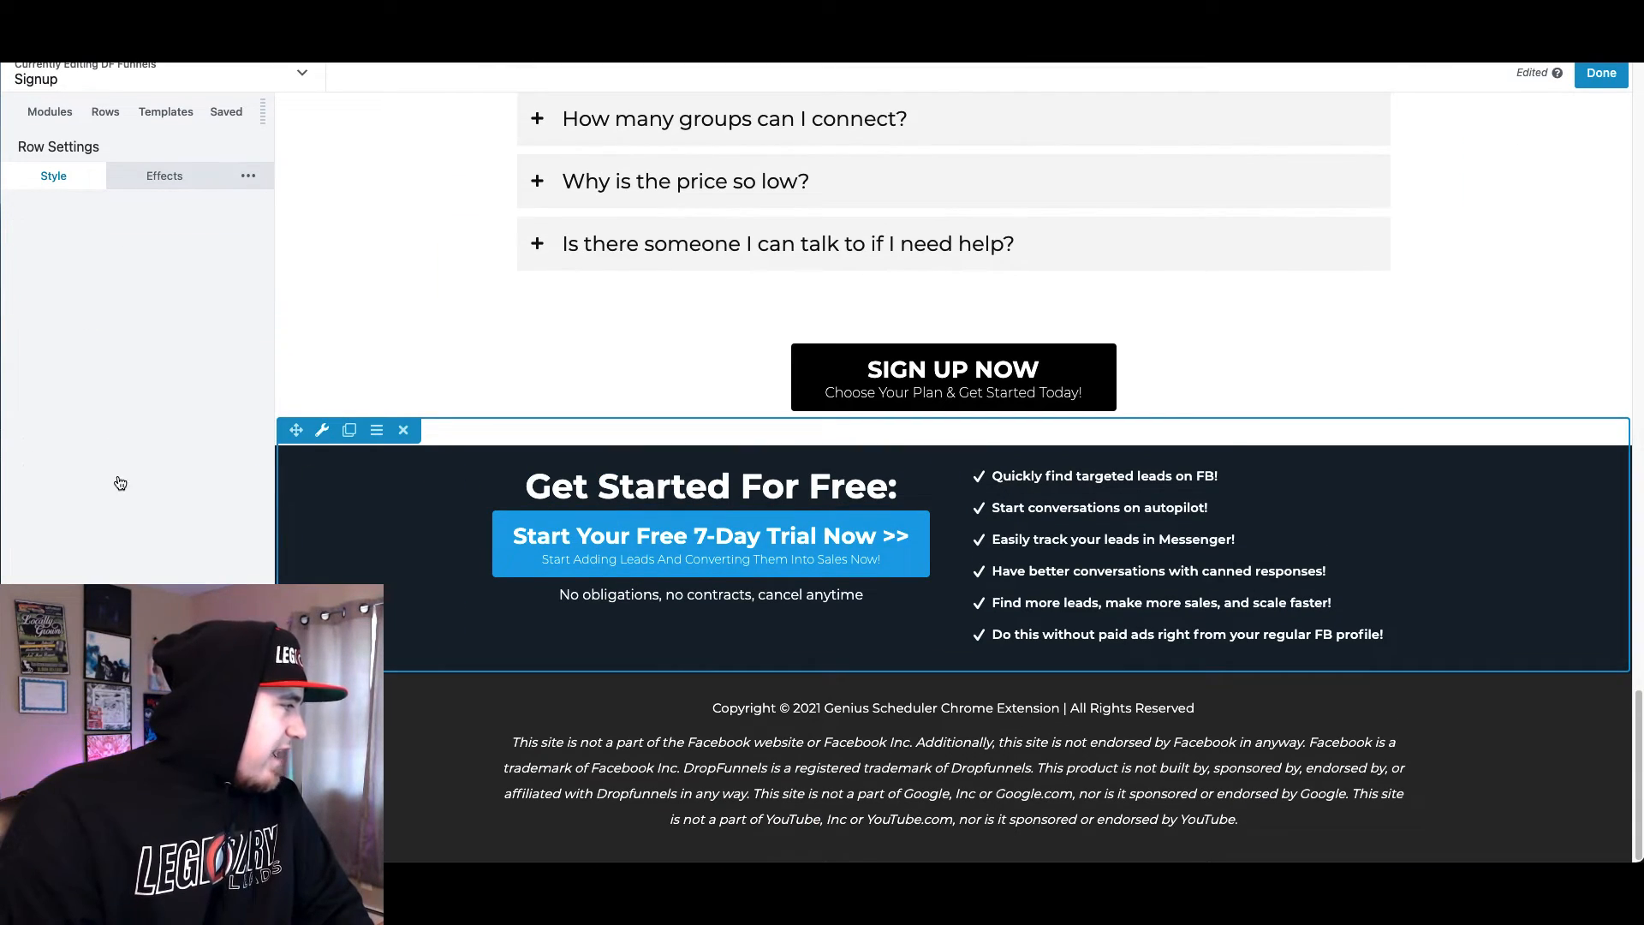
scroll(89, 274, "down", 5)
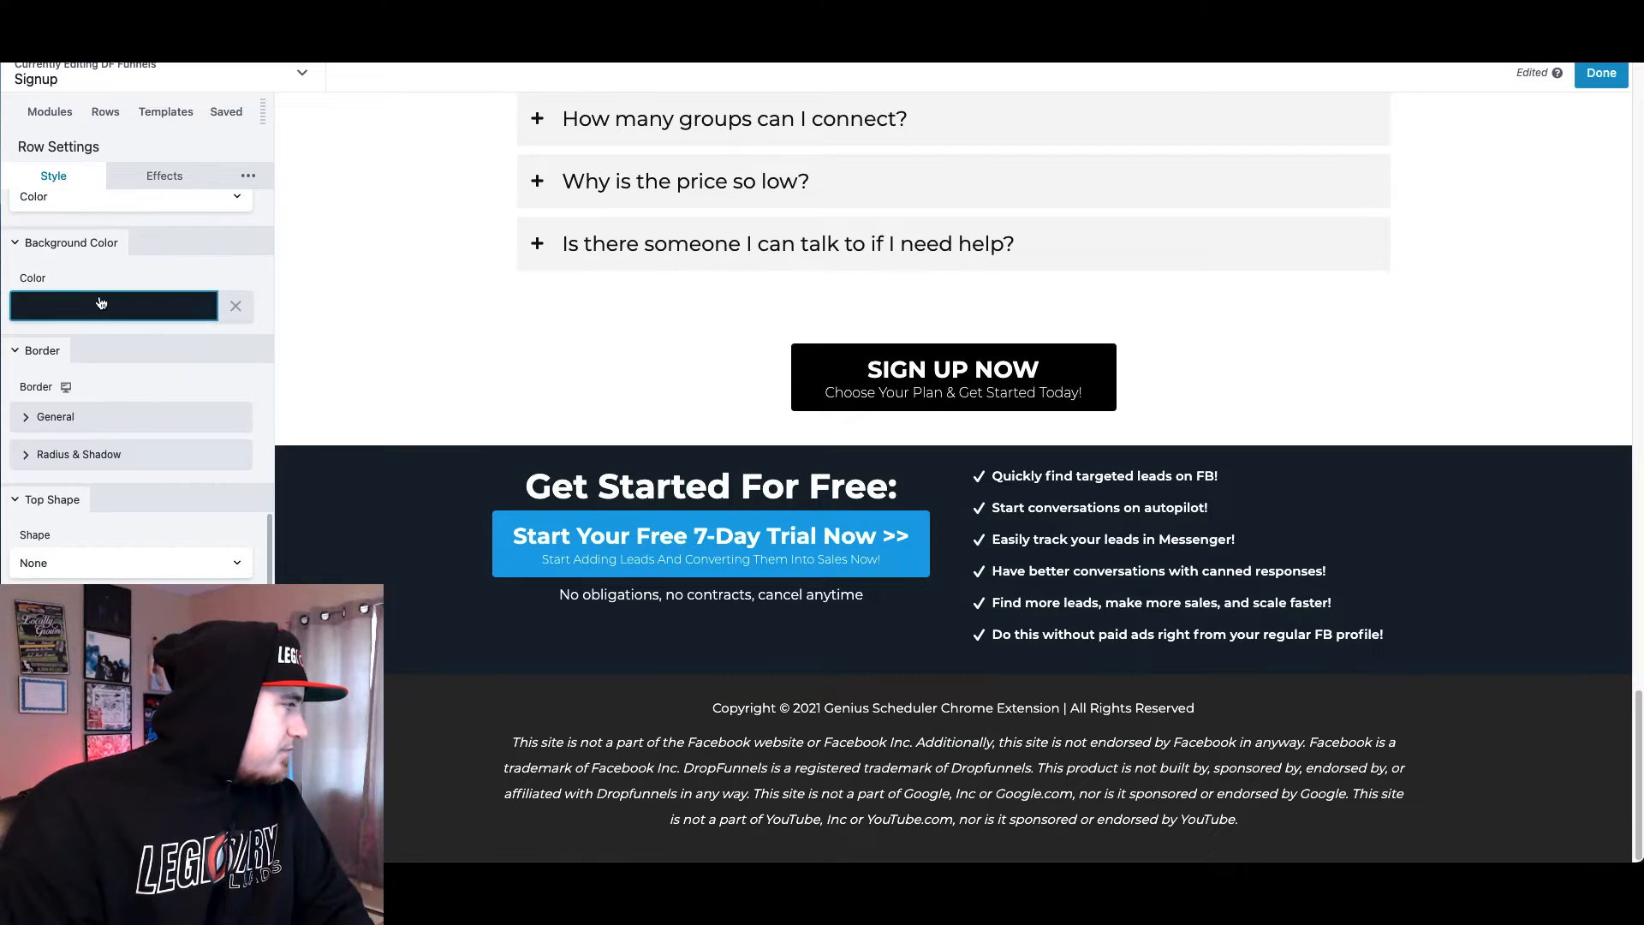
left_click(101, 304)
type("3c64b1")
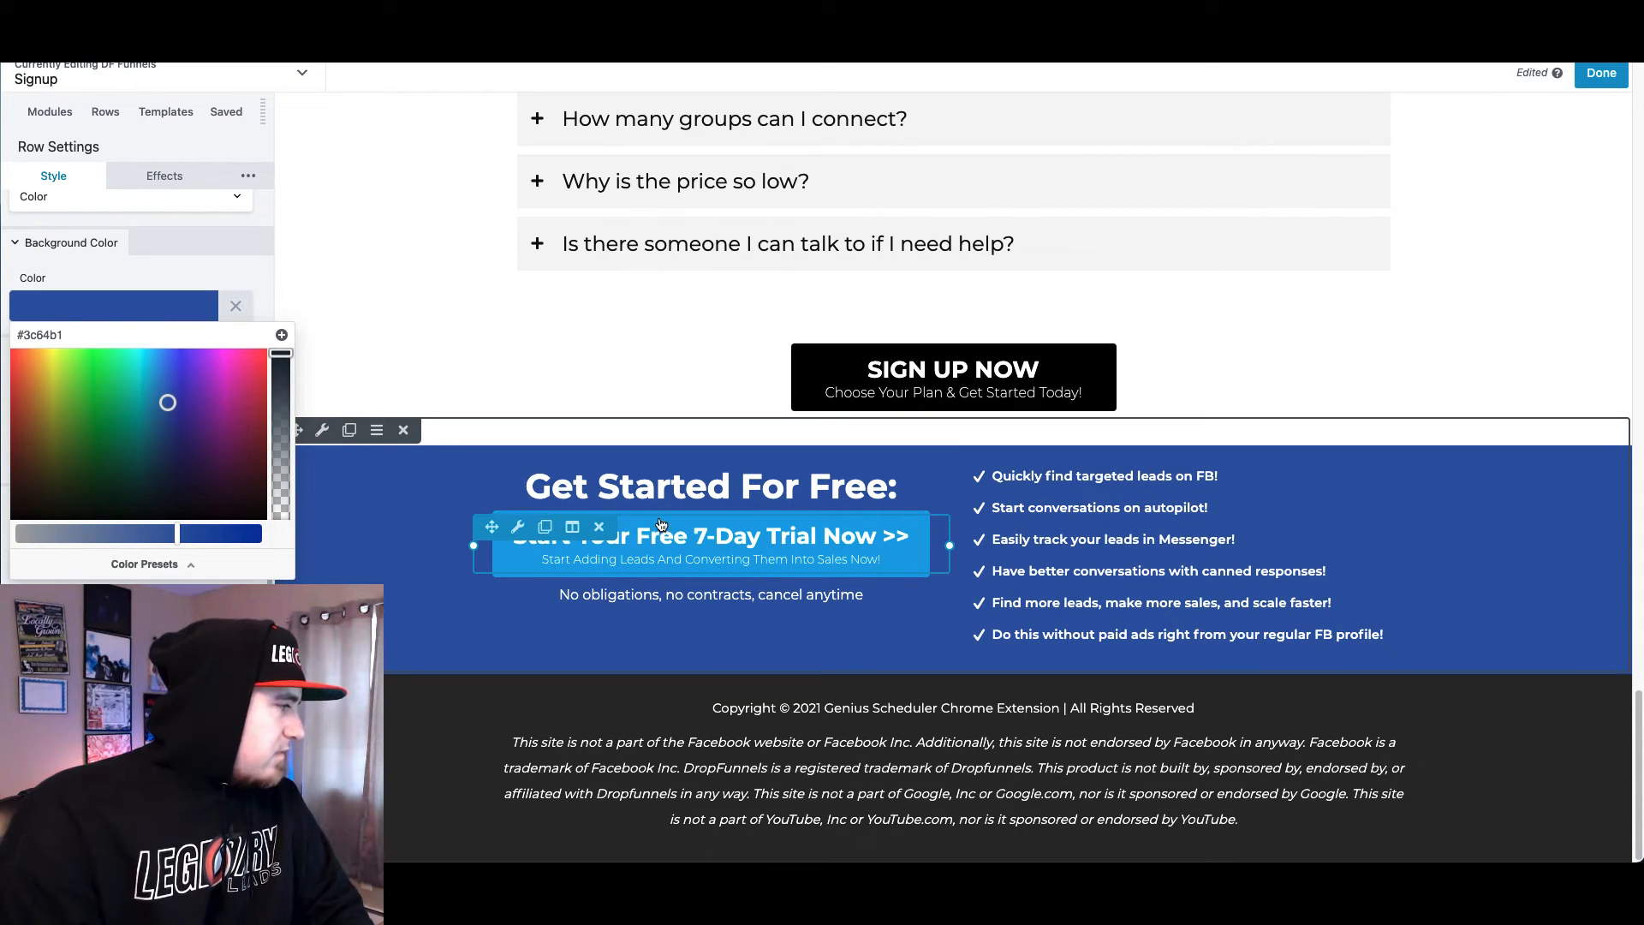
Change the free trial button's text to "Start Scheduling Posts Now!" and clear its sub text
left_click(515, 528)
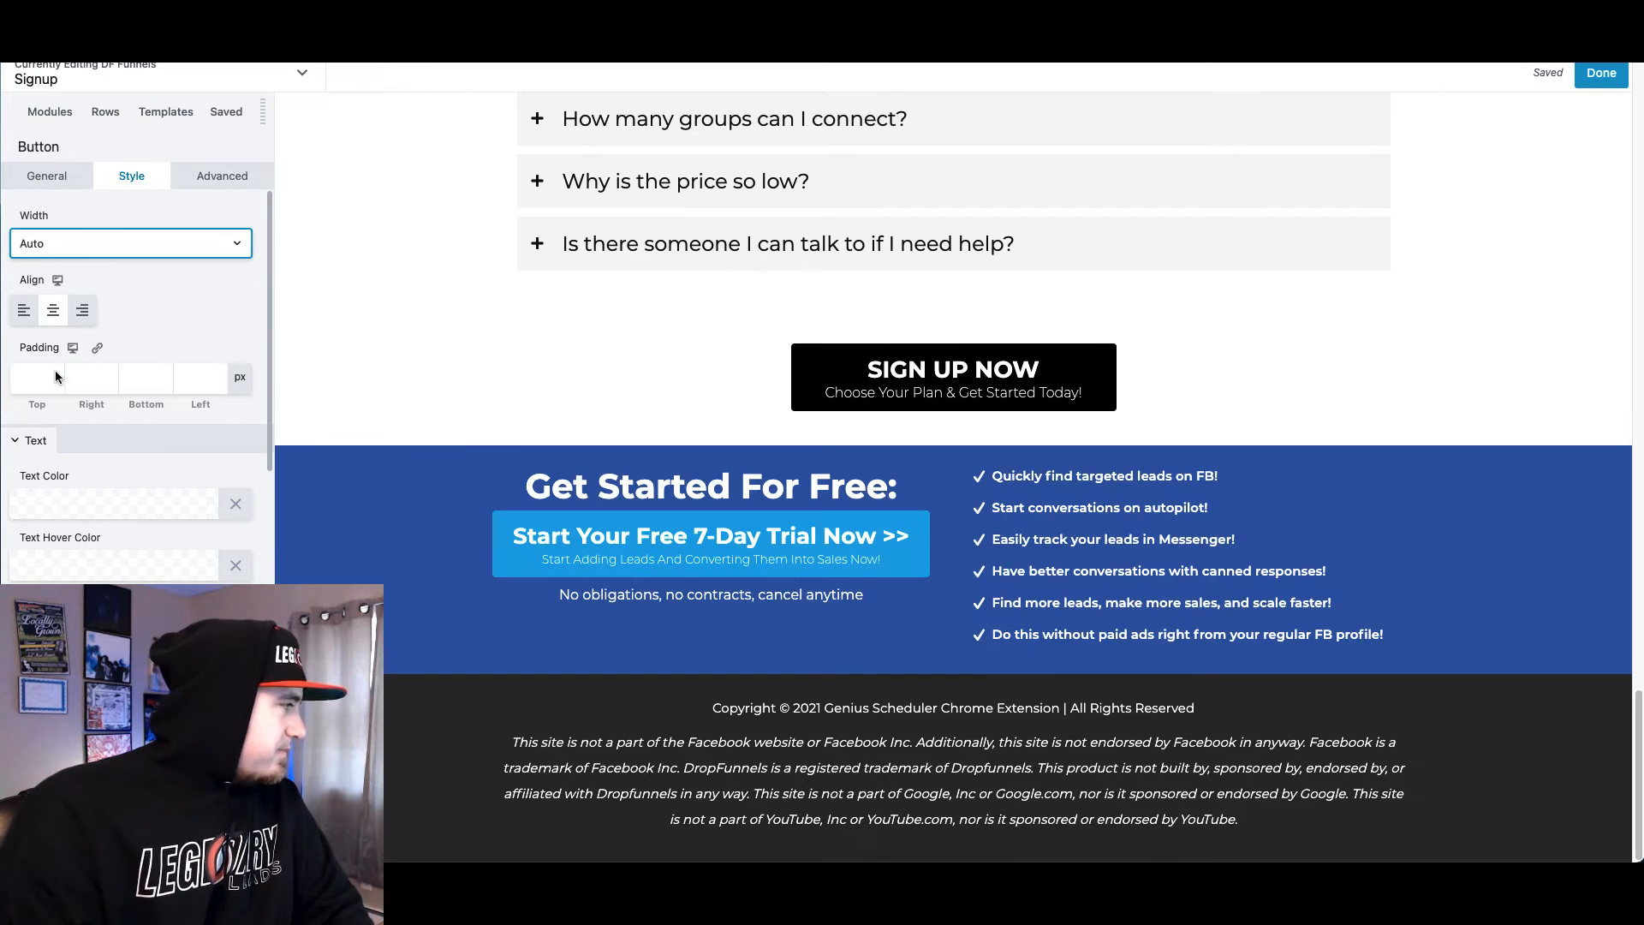
left_click(54, 177)
triple_click(121, 306)
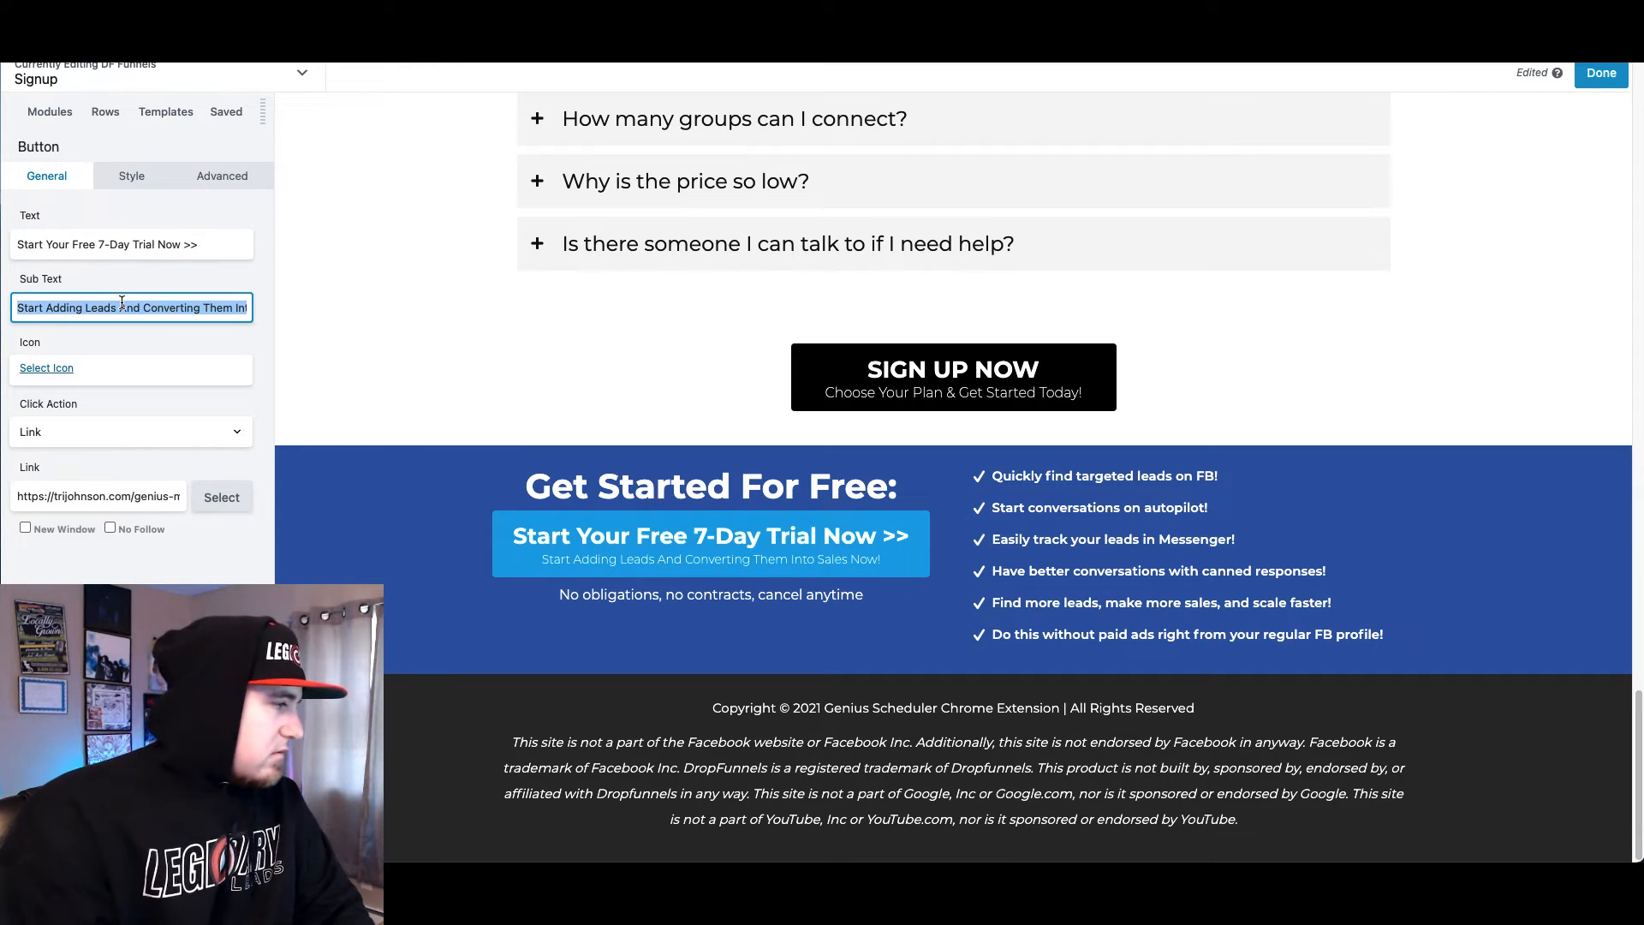
key("BackSpace")
left_click_drag(45, 244, 180, 244)
type("Scheduling Pos")
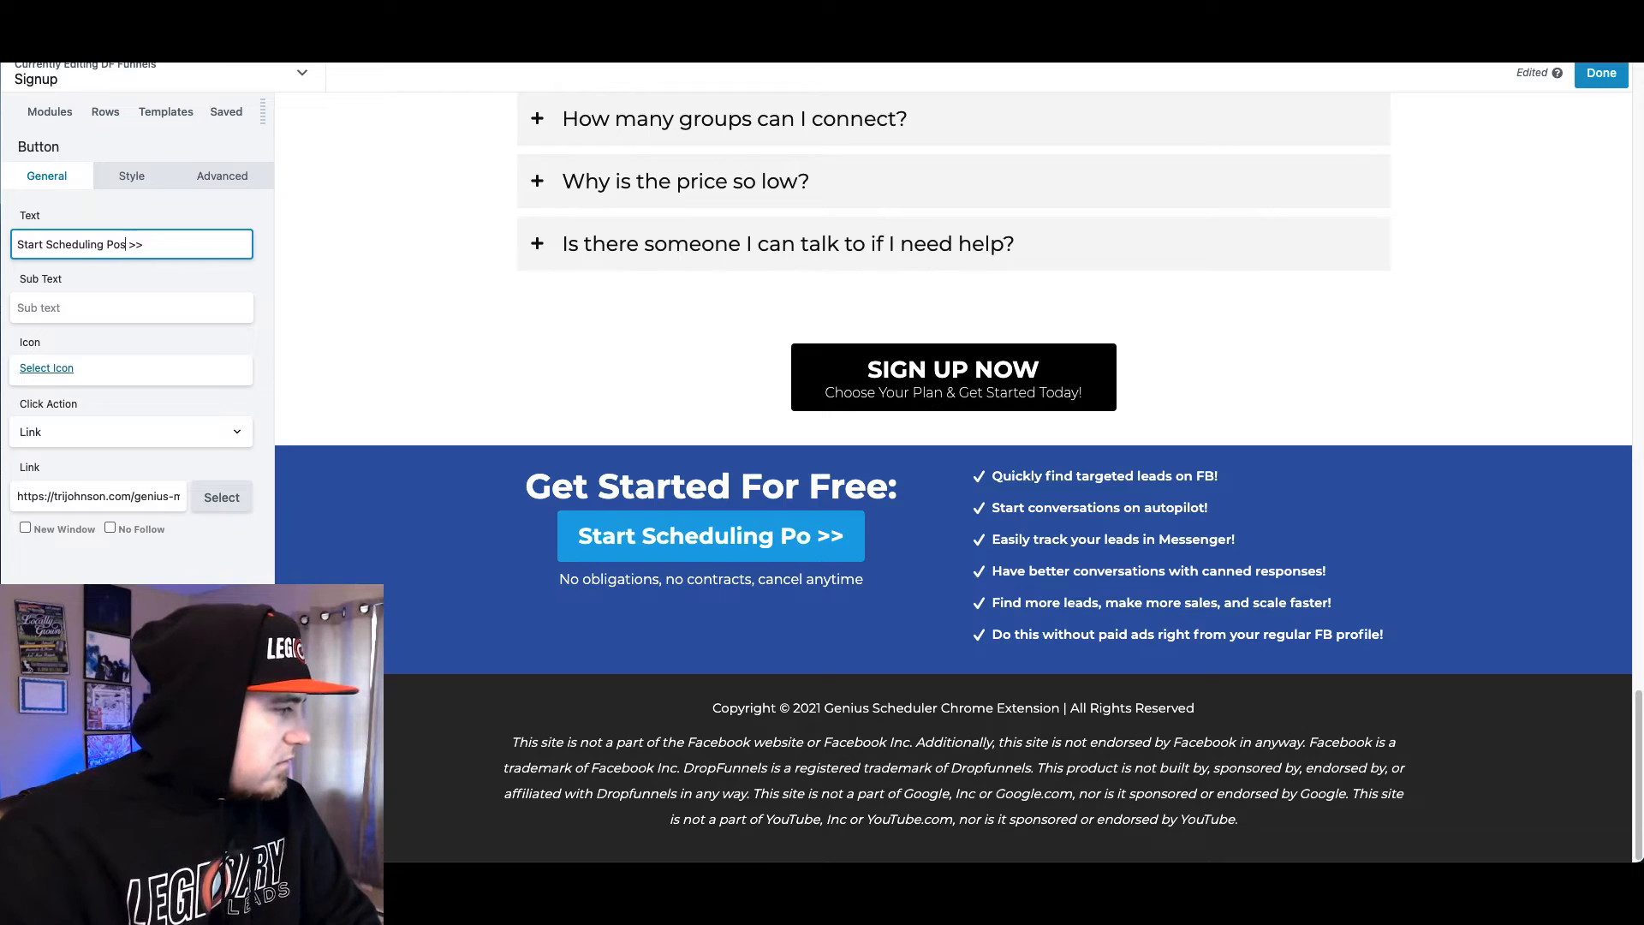
type("ts Now")
key("Delete")
key("Delete")
key("Delete")
type("!")
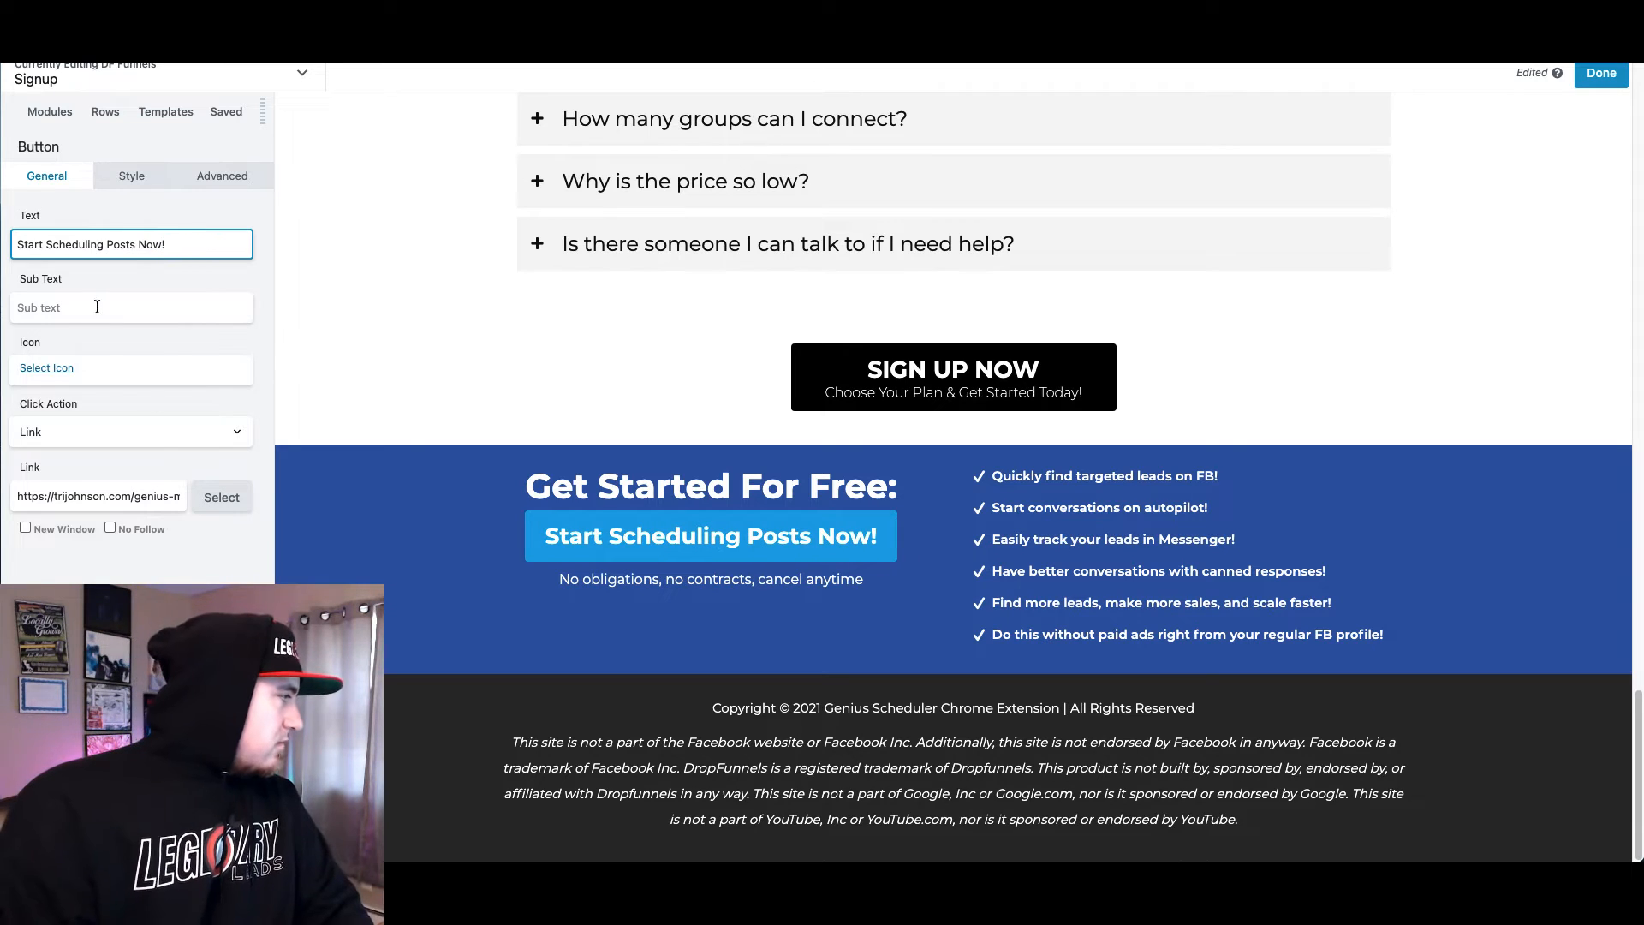
Clear the Start Scheduling Posts Now! button's link and set its click action to Next Funnel Step
triple_click(154, 495)
key("BackSpace")
left_click(141, 433)
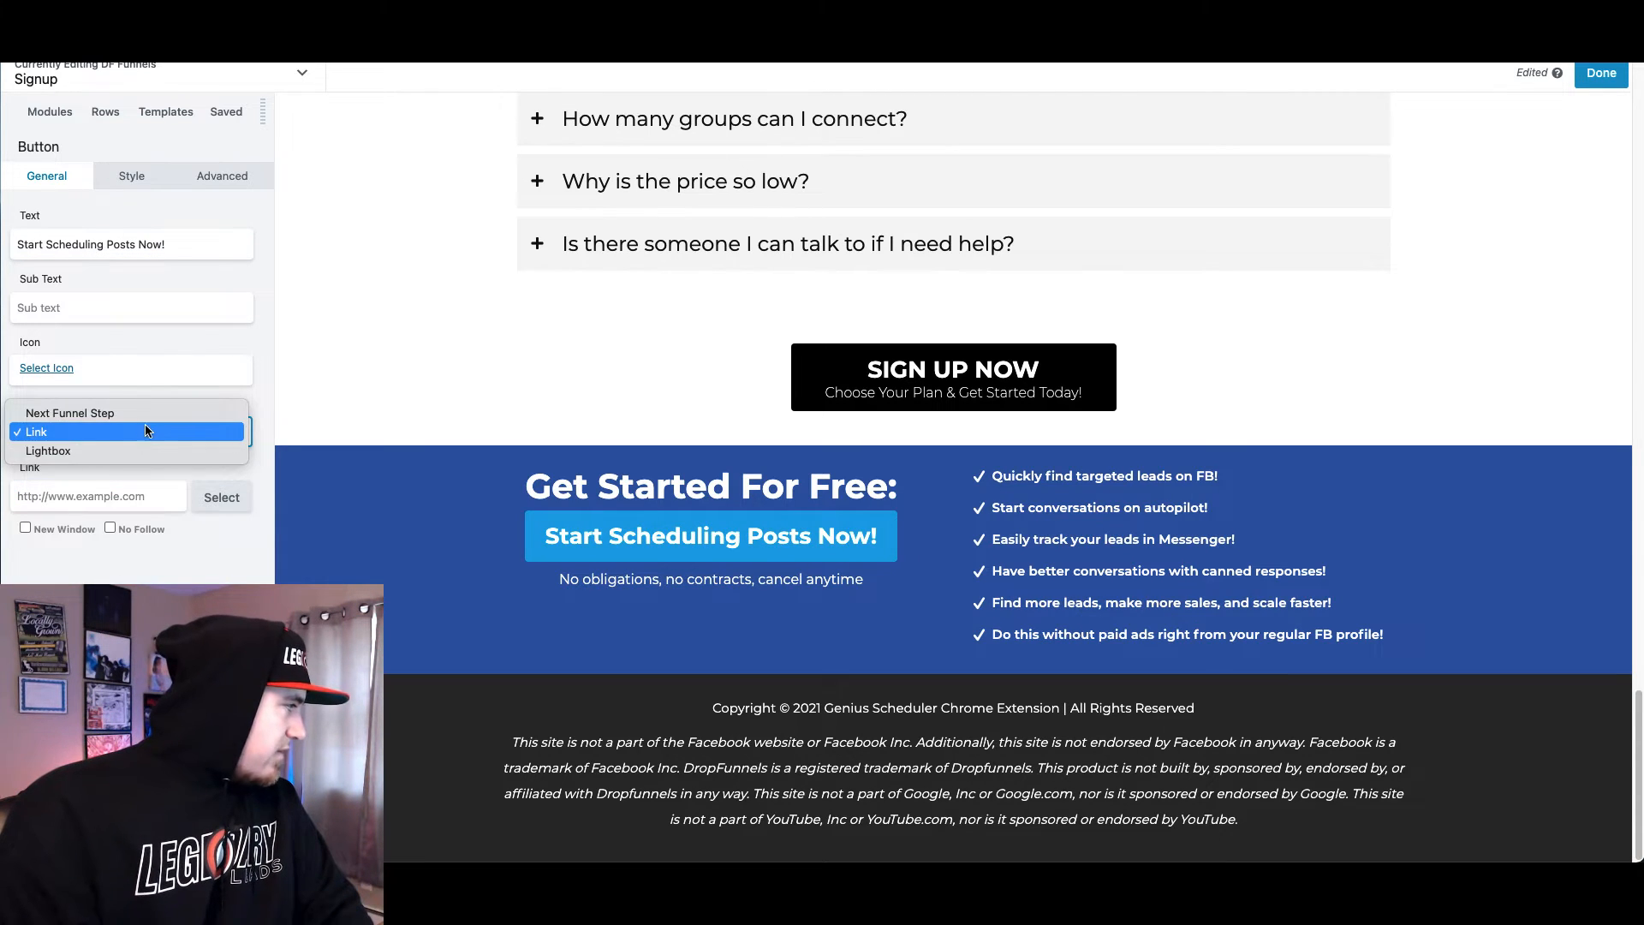
left_click(147, 419)
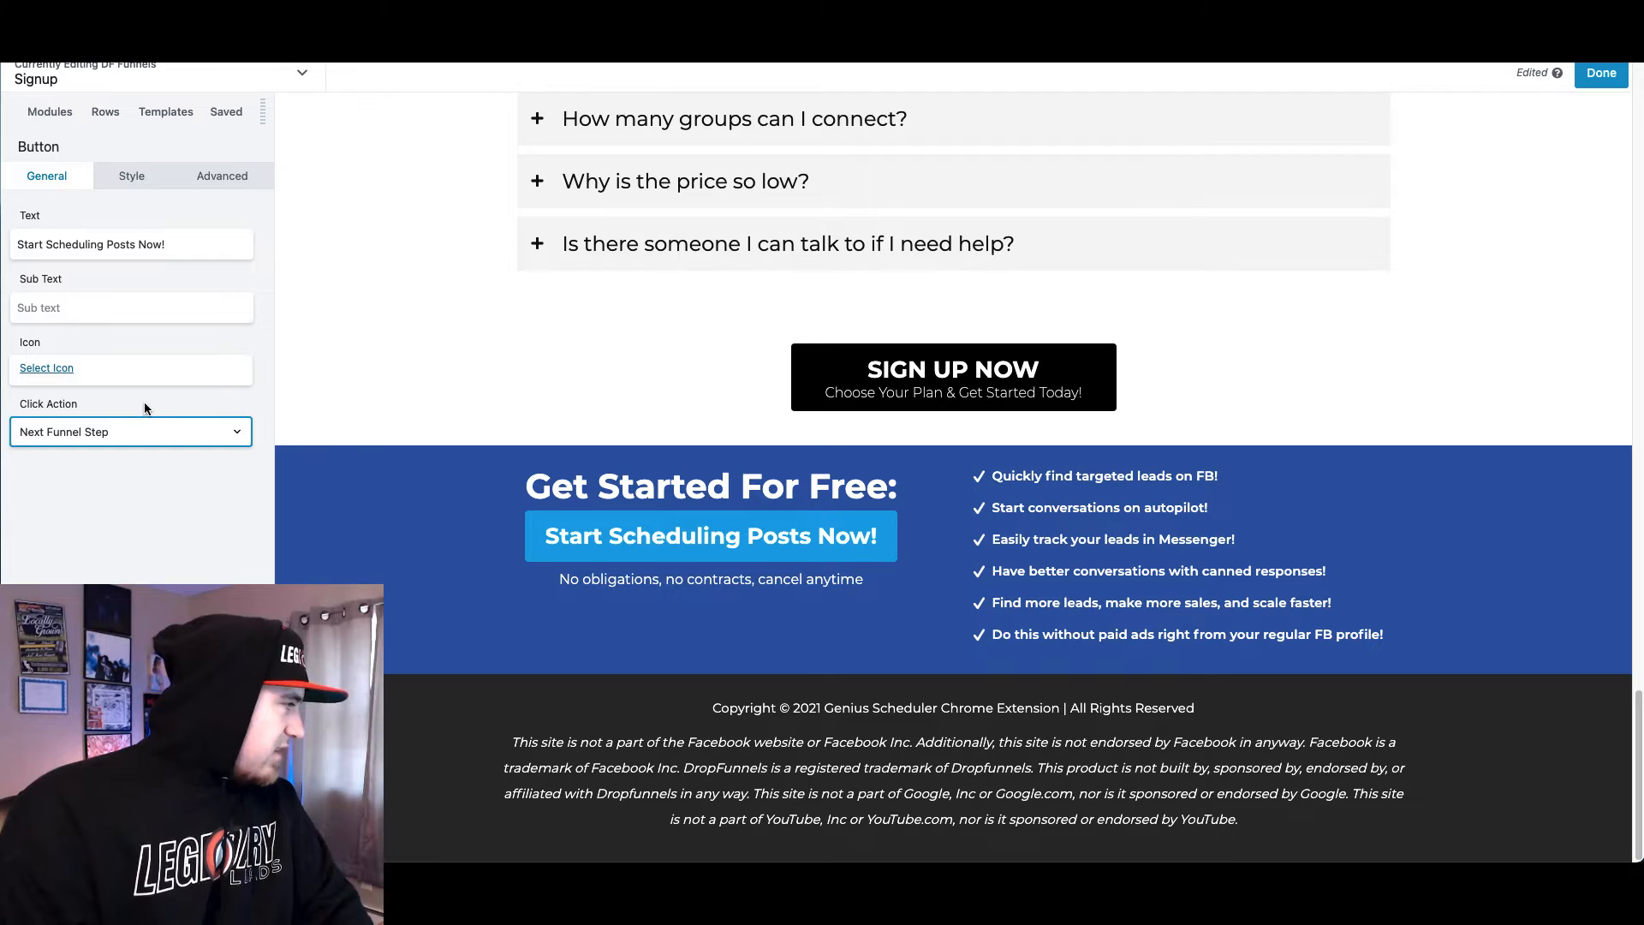
Set the Start Scheduling Posts Now! button's background color to the #080808 preset
left_click(131, 182)
scroll(125, 561, "down", 5)
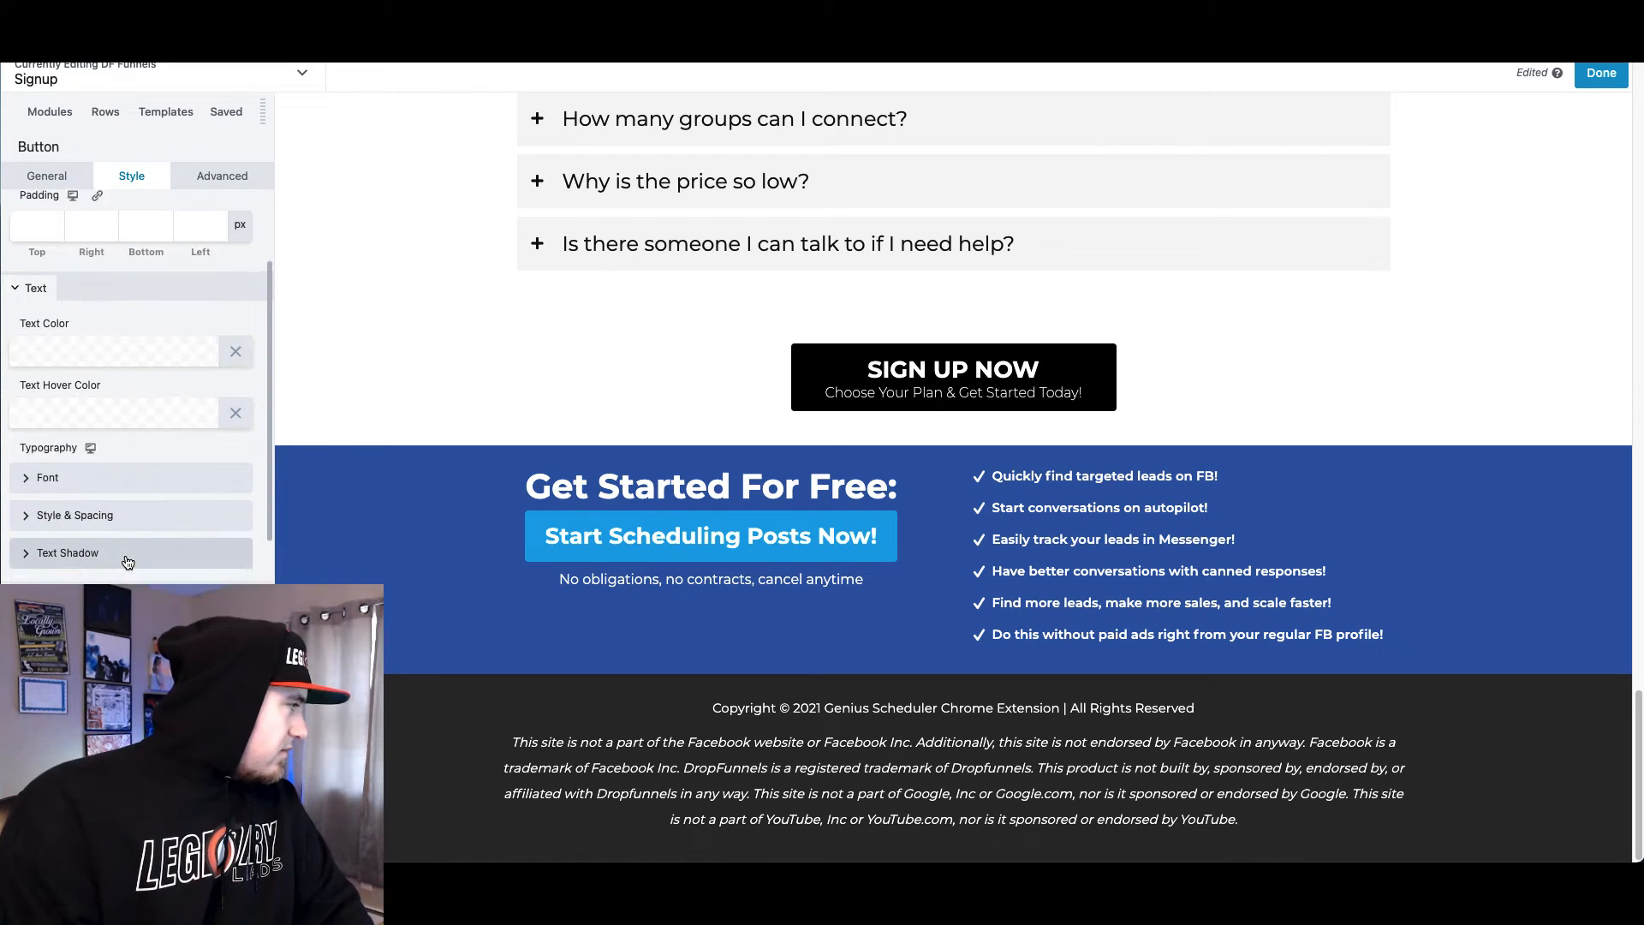
scroll(125, 553, "down", 5)
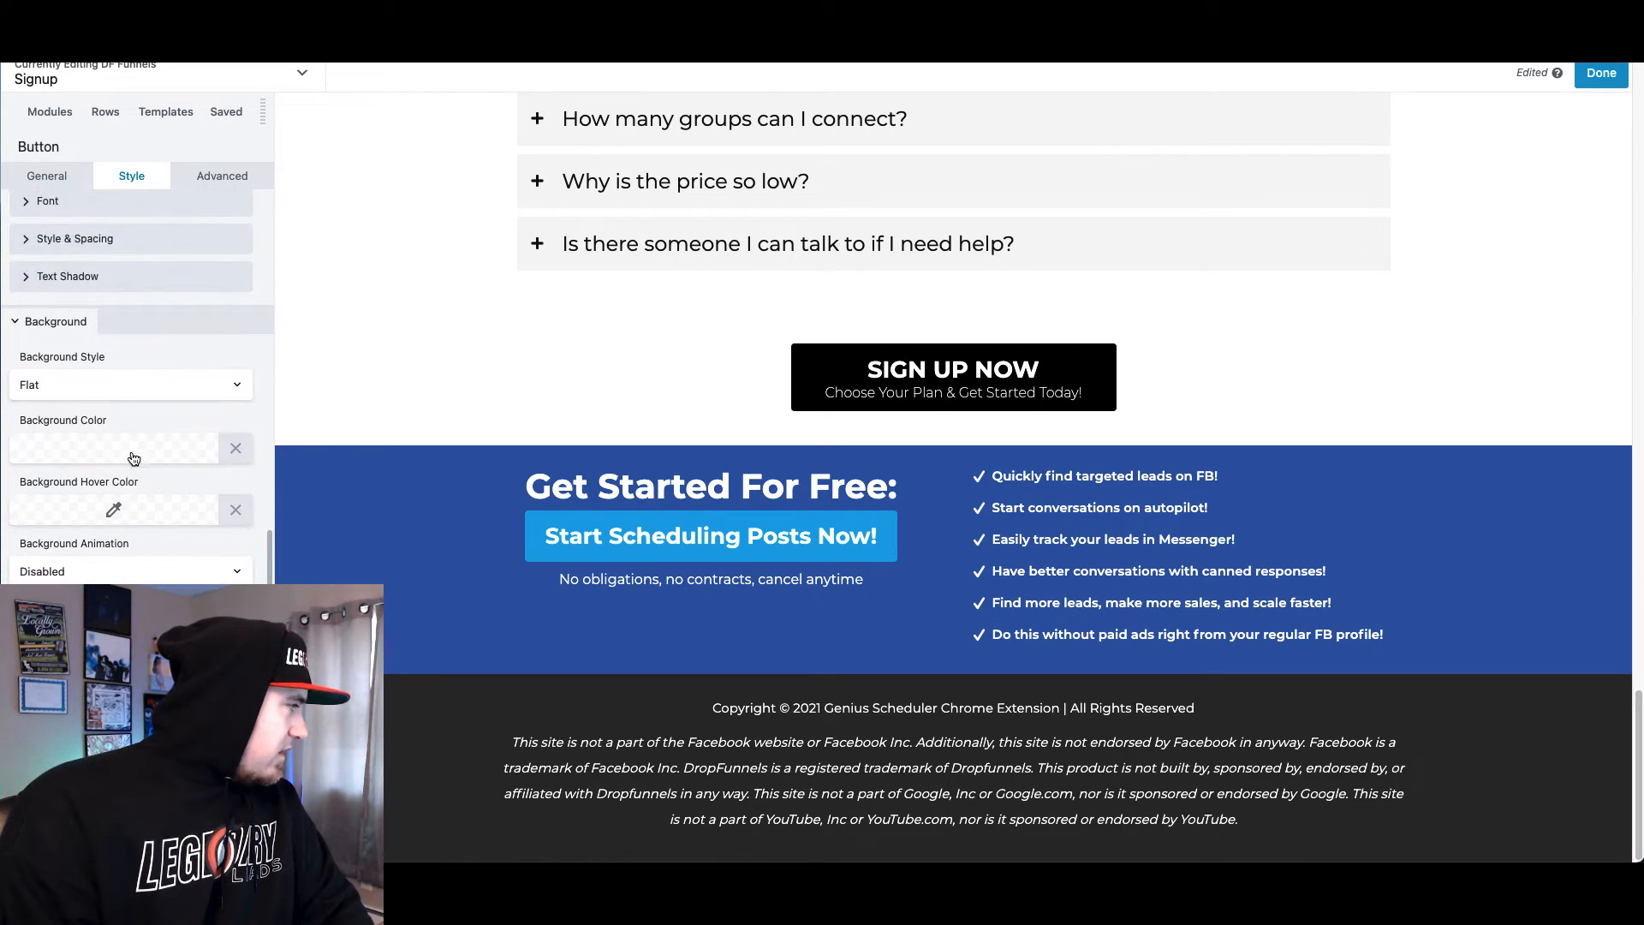
left_click(150, 447)
left_click(156, 660)
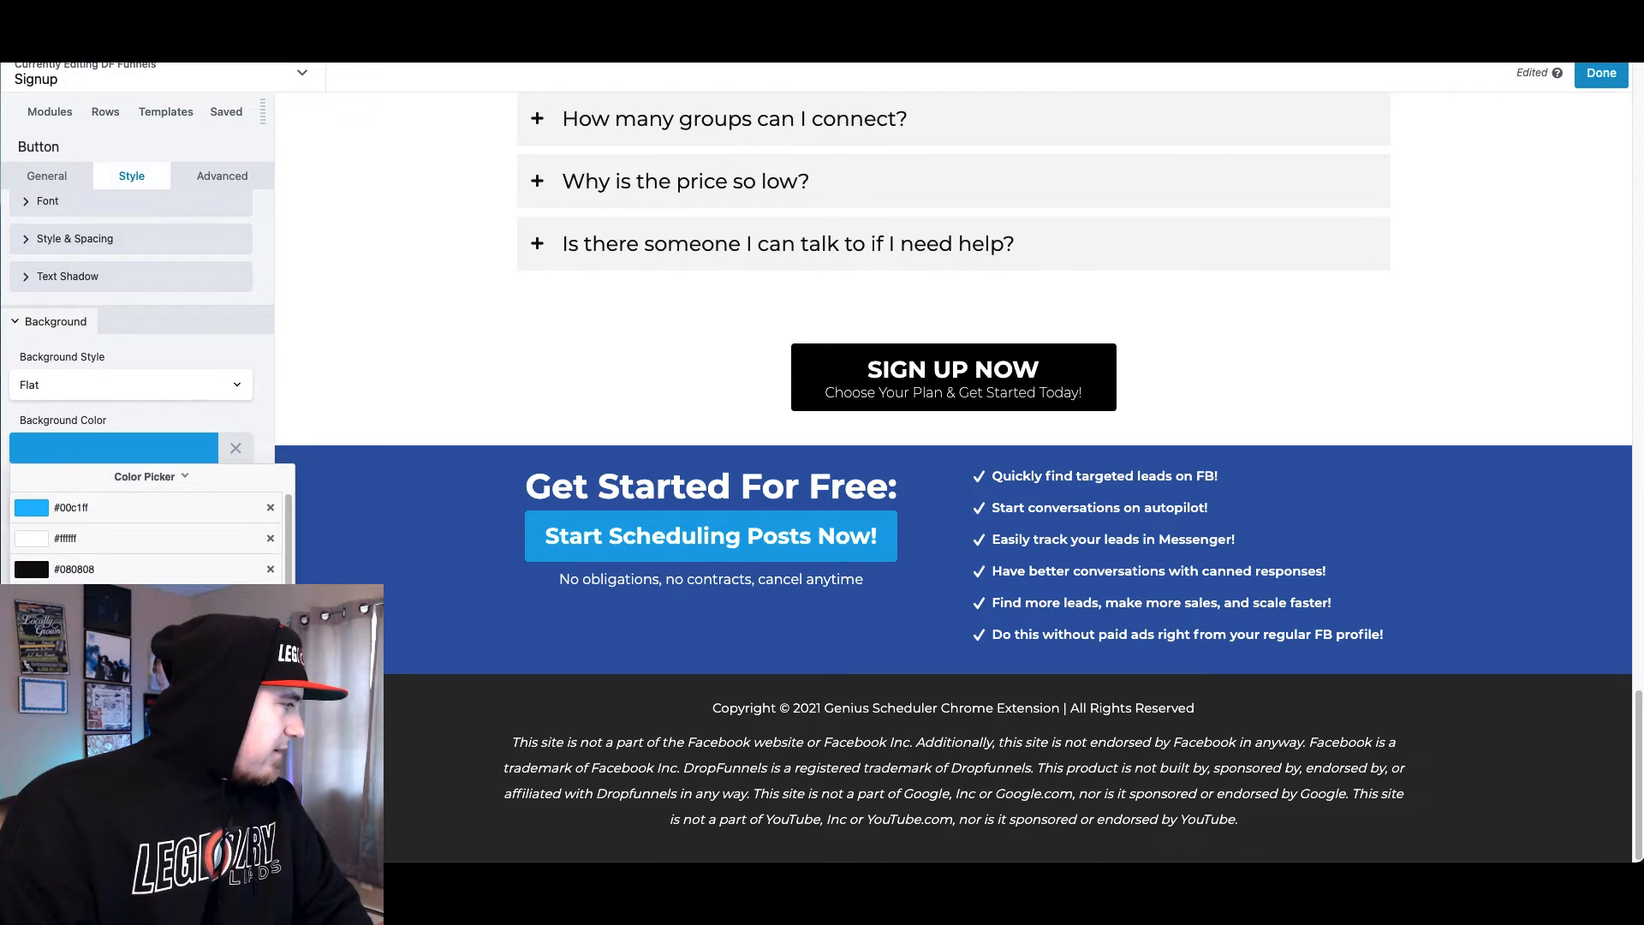
left_click(159, 573)
left_click(183, 439)
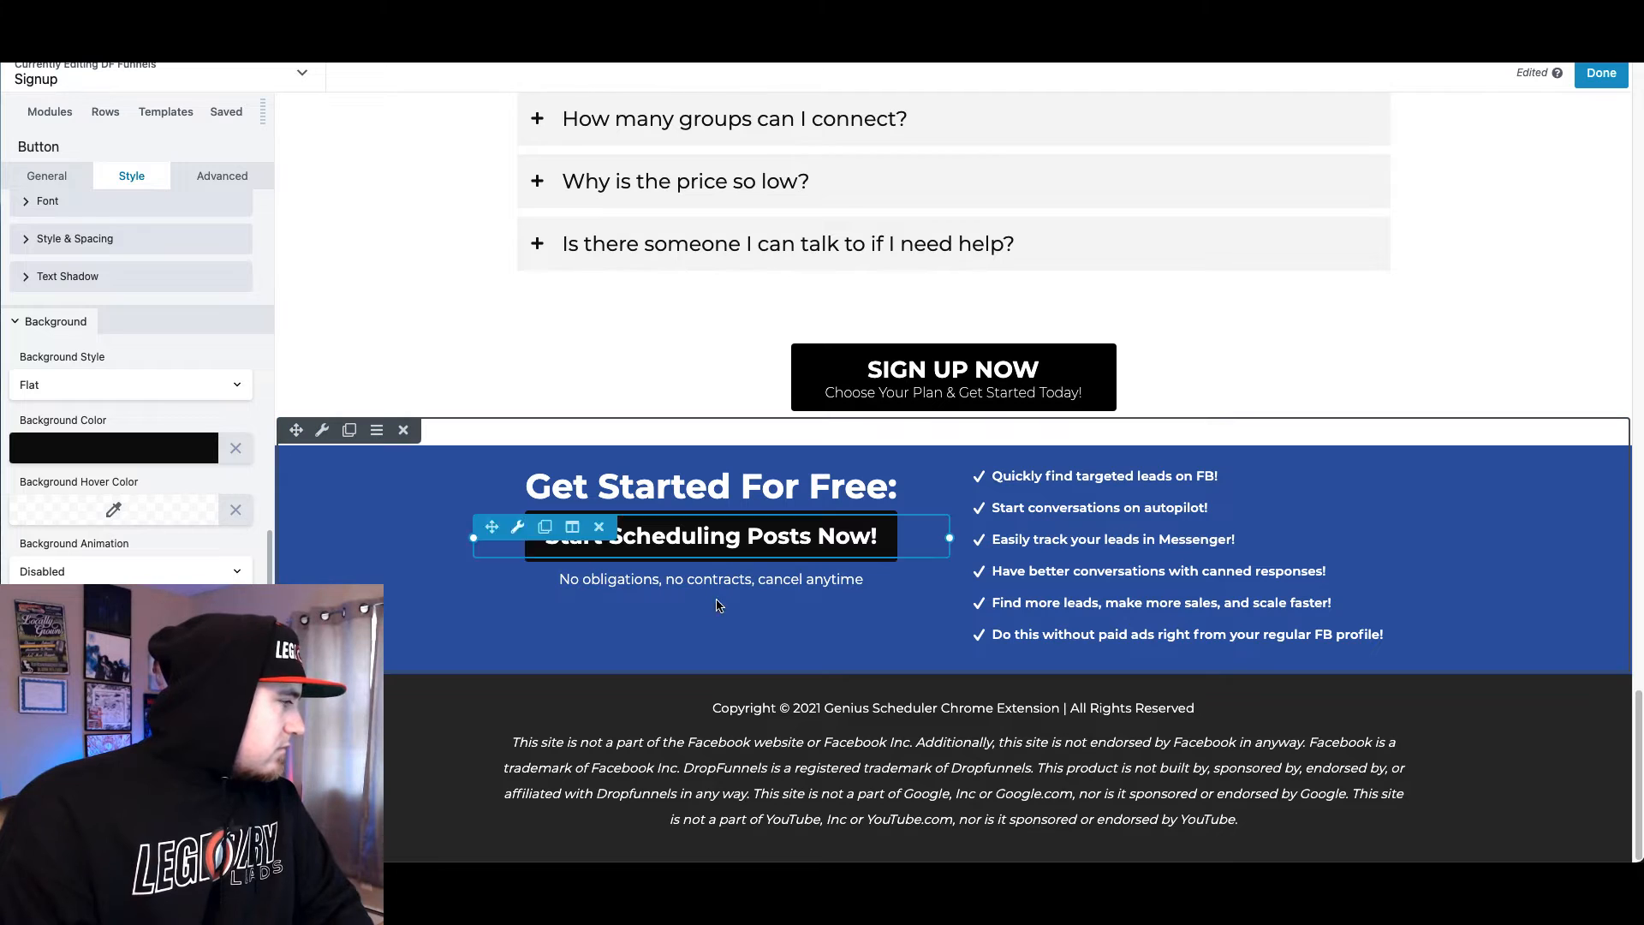
Delete the "Quickly find targeted leads on FB!" item from the checkmark list in the Get Started For Free row
mouse_move(1053, 532)
left_click(1003, 465)
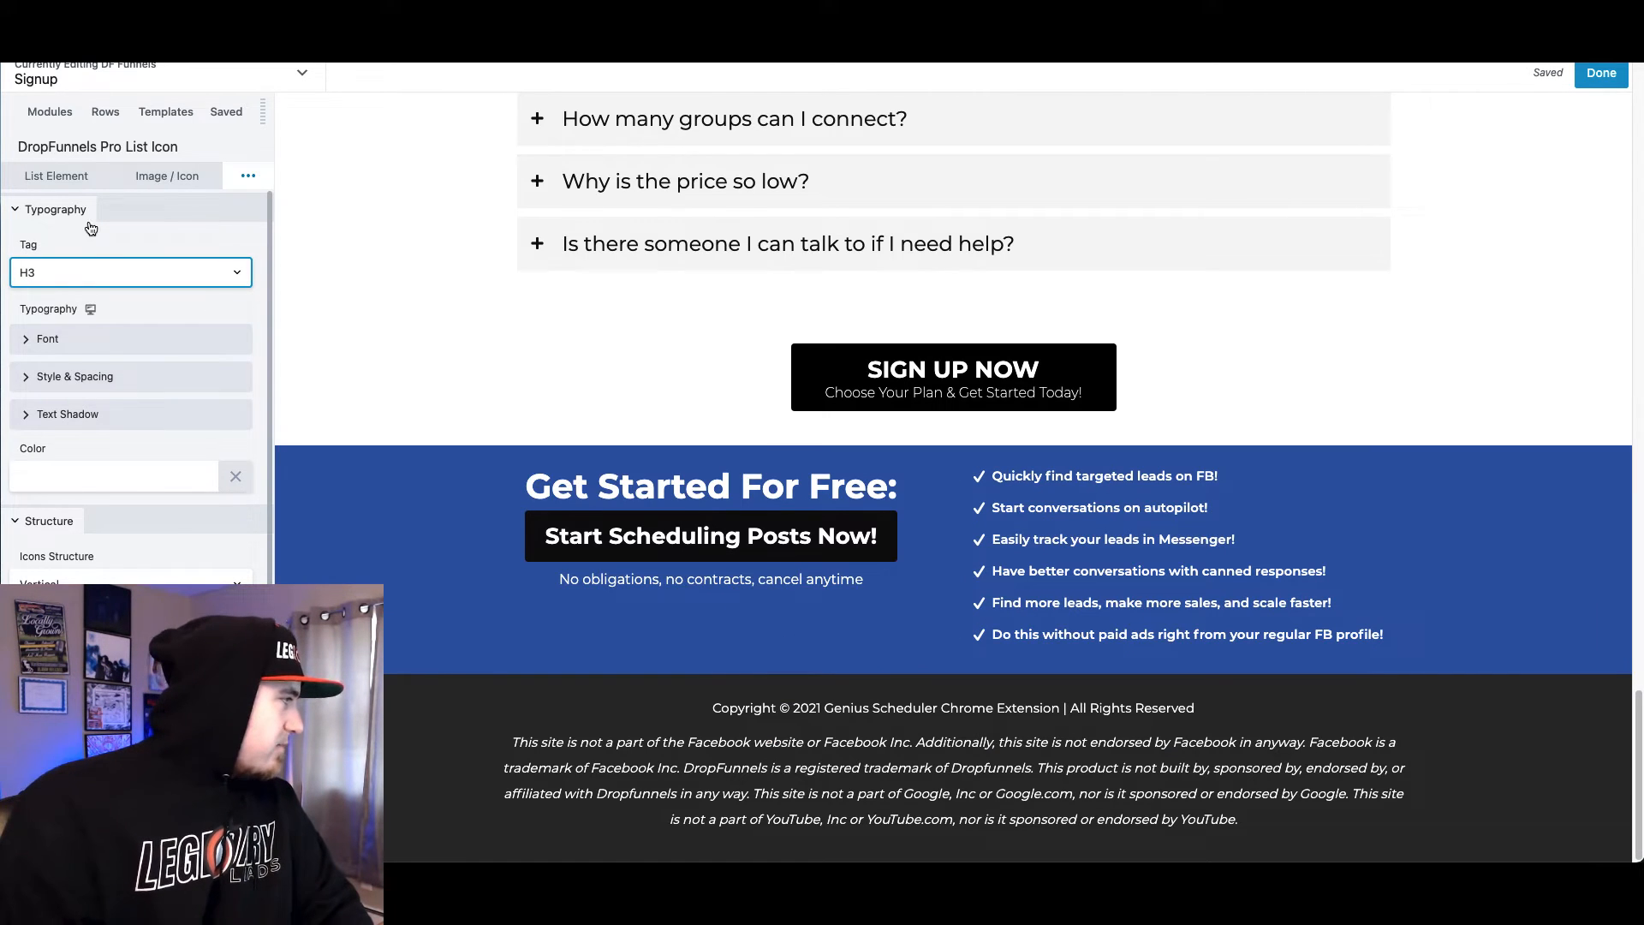
left_click(66, 179)
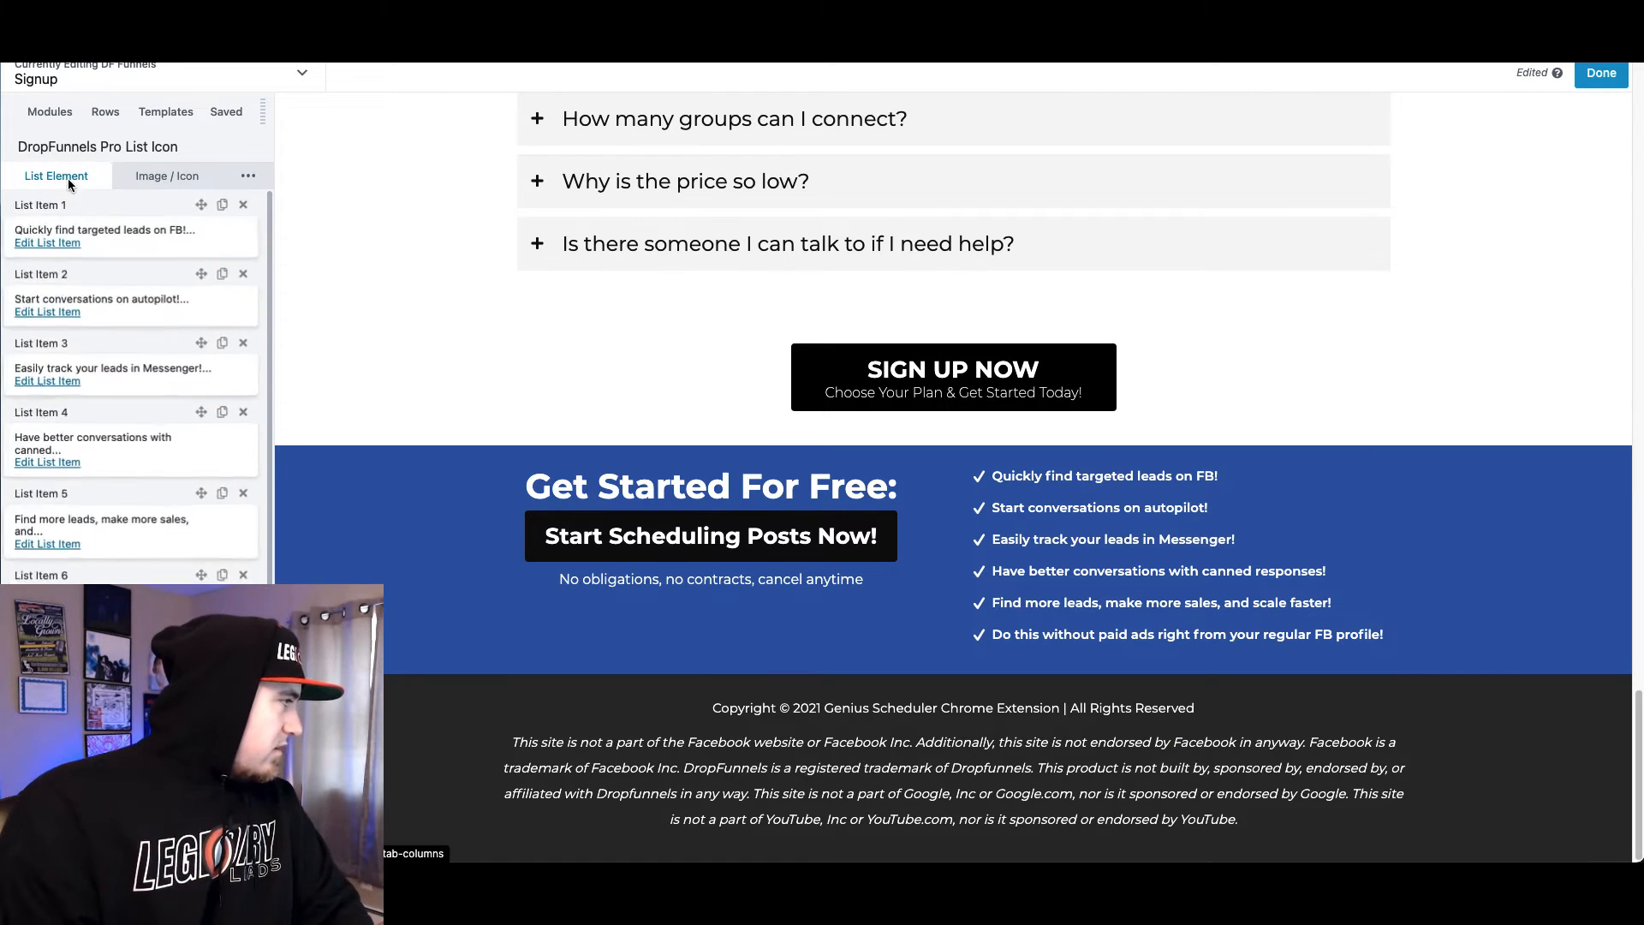
left_click(239, 218)
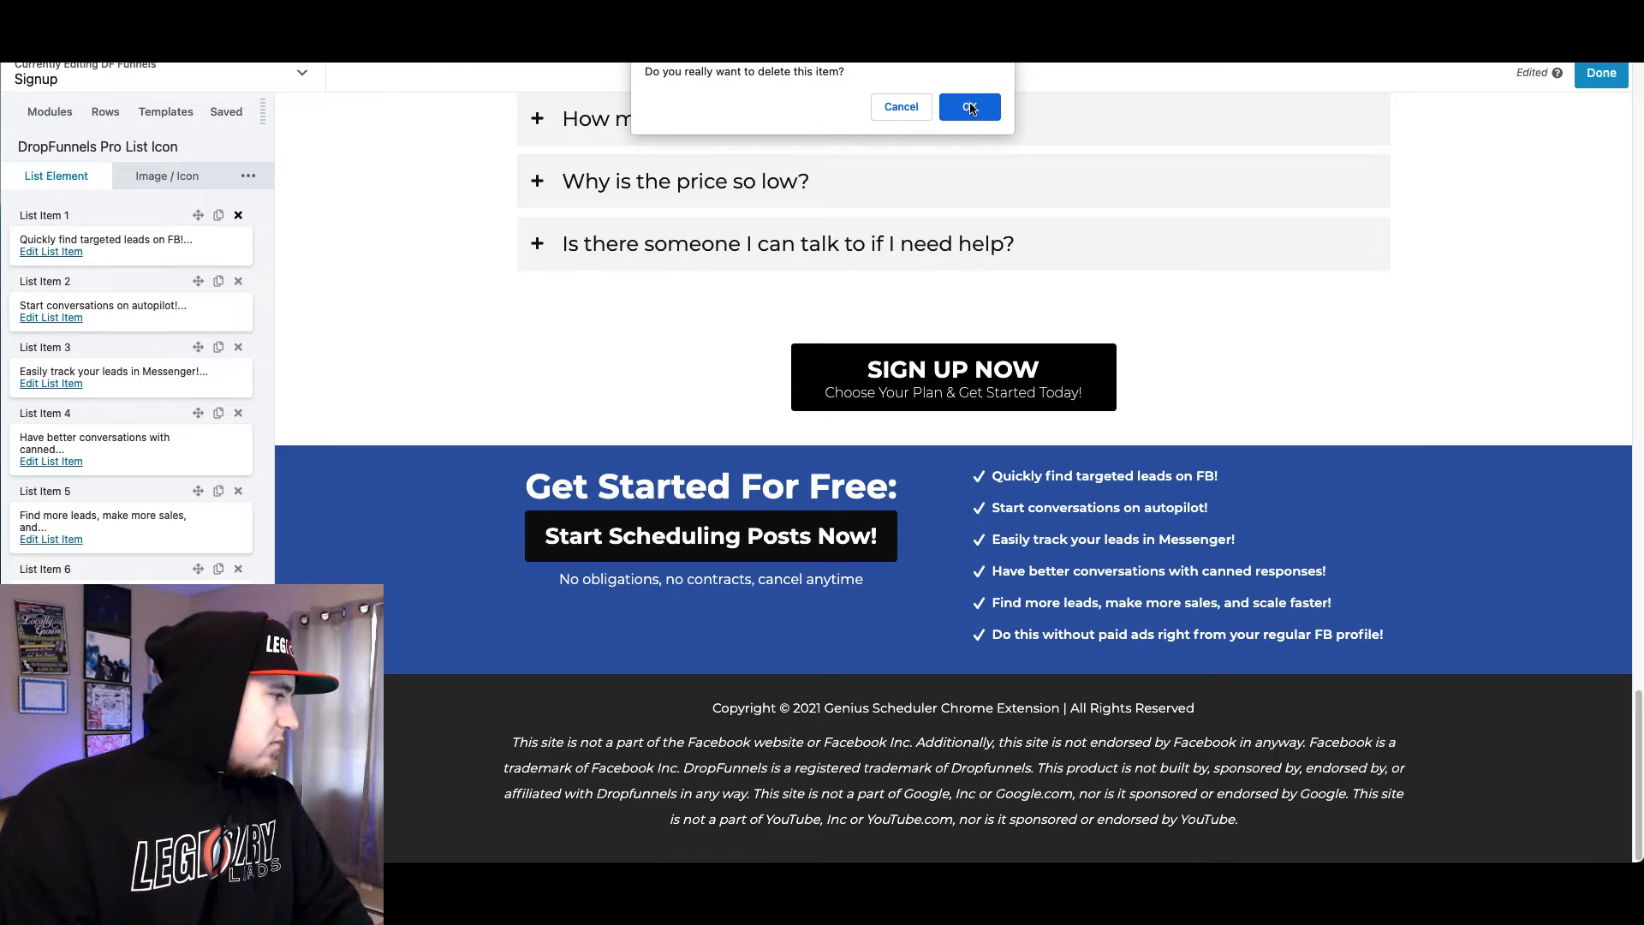
left_click(970, 107)
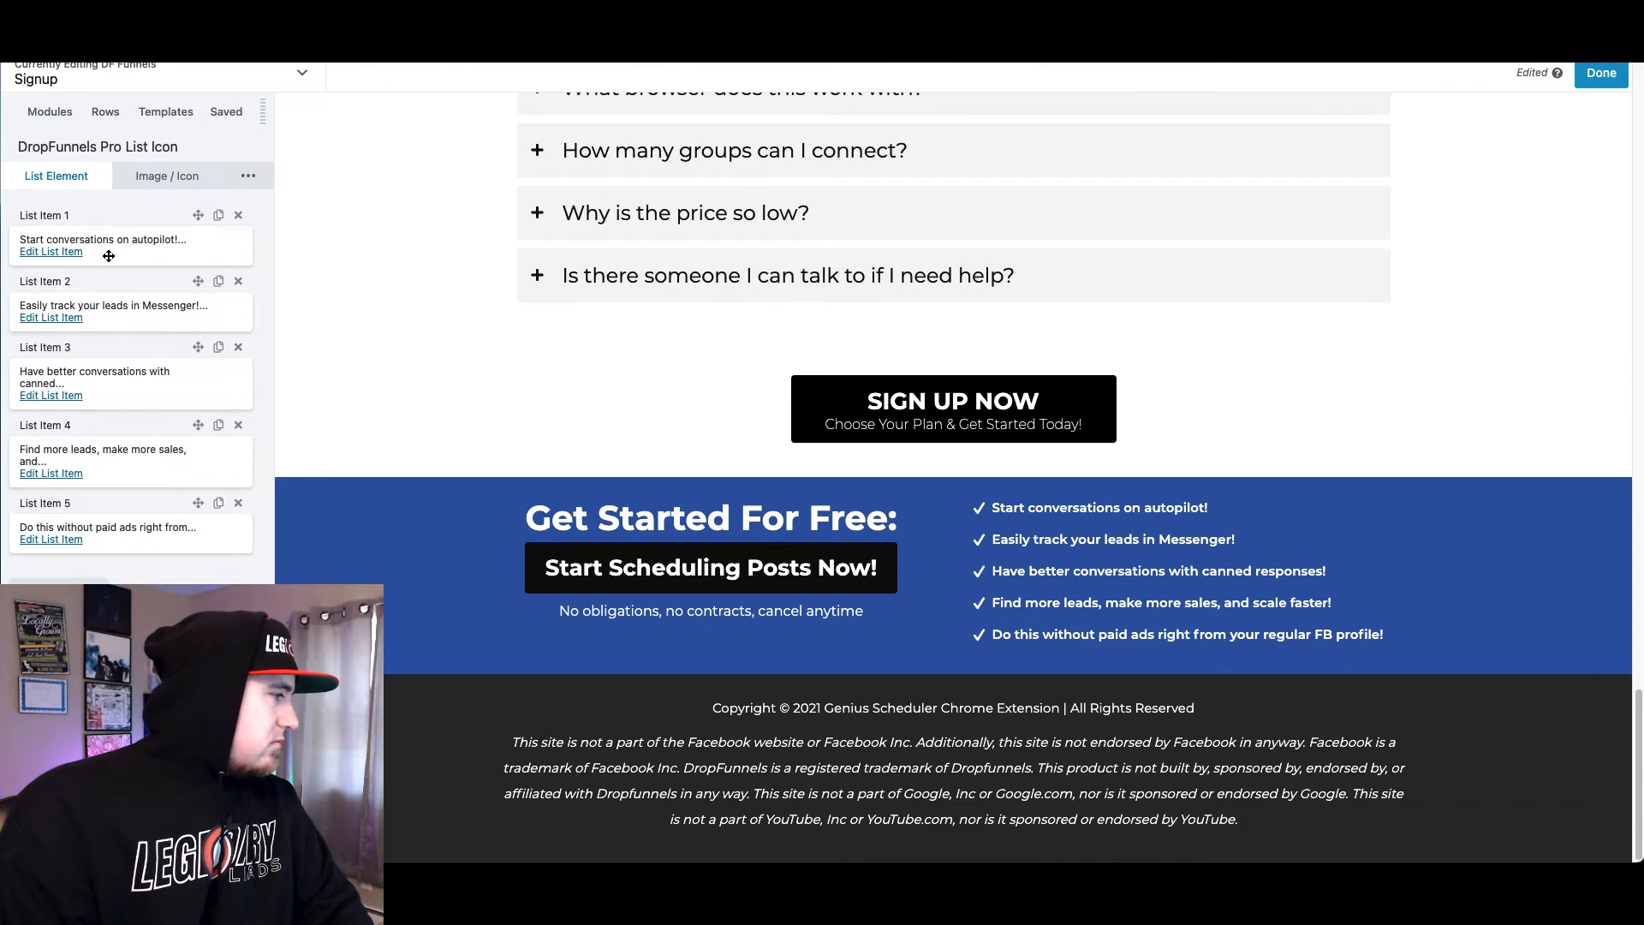
Check the page's feature descriptions for wording and retitle the first checkmark list item "Schedule Posts"
scroll(913, 286, "up", 15)
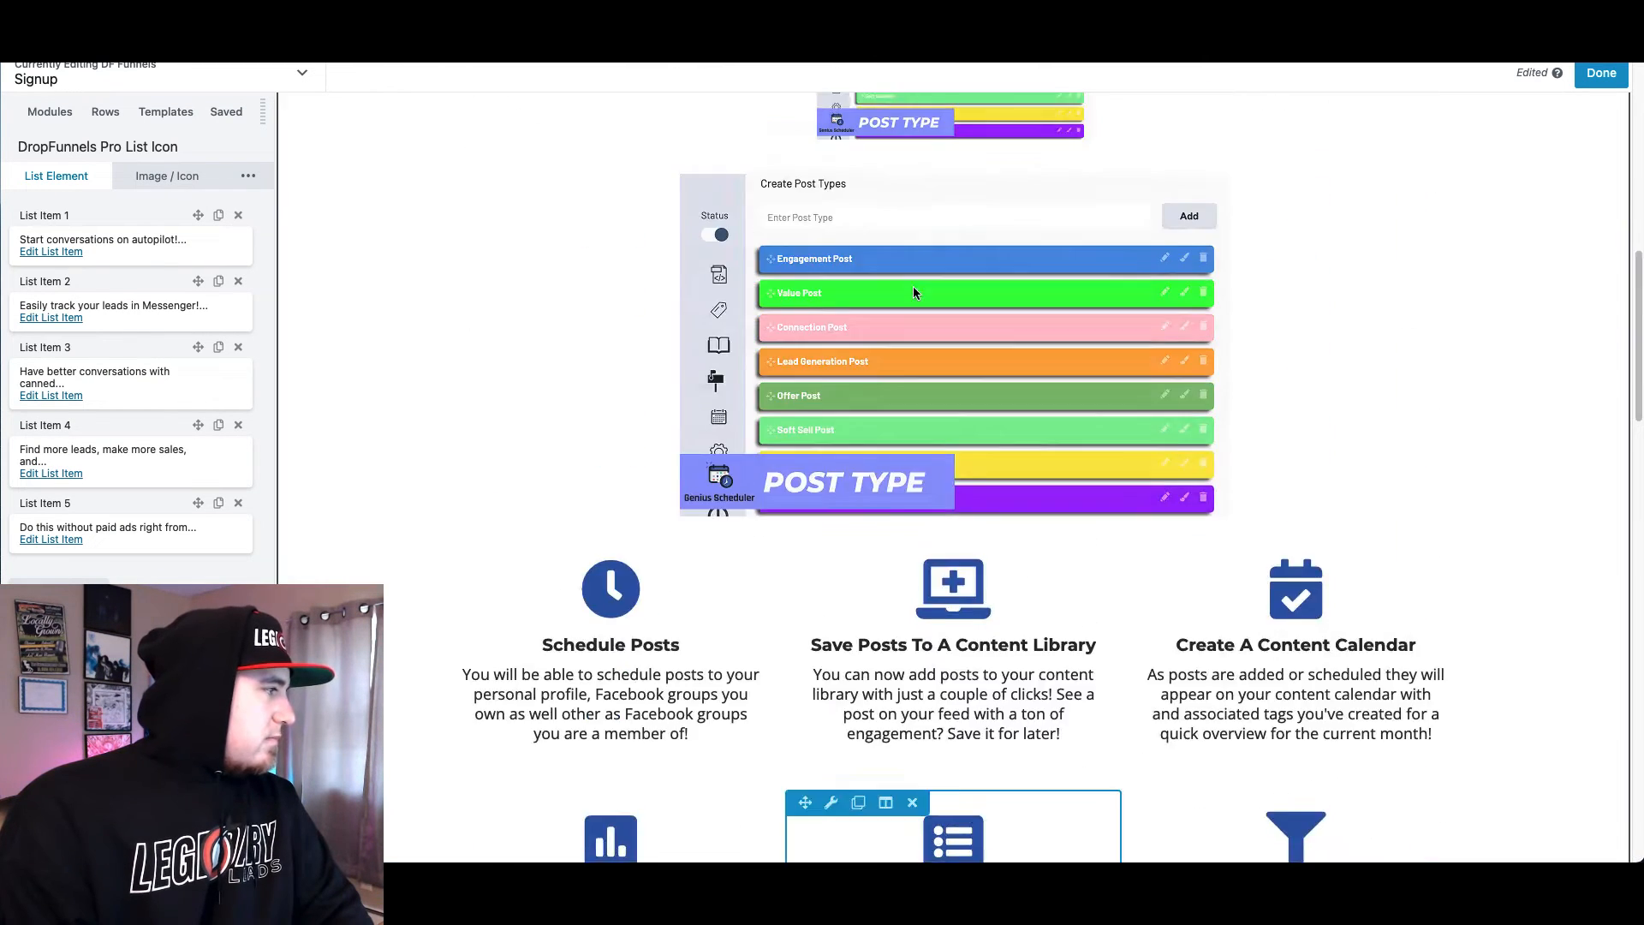
scroll(912, 291, "down", 8)
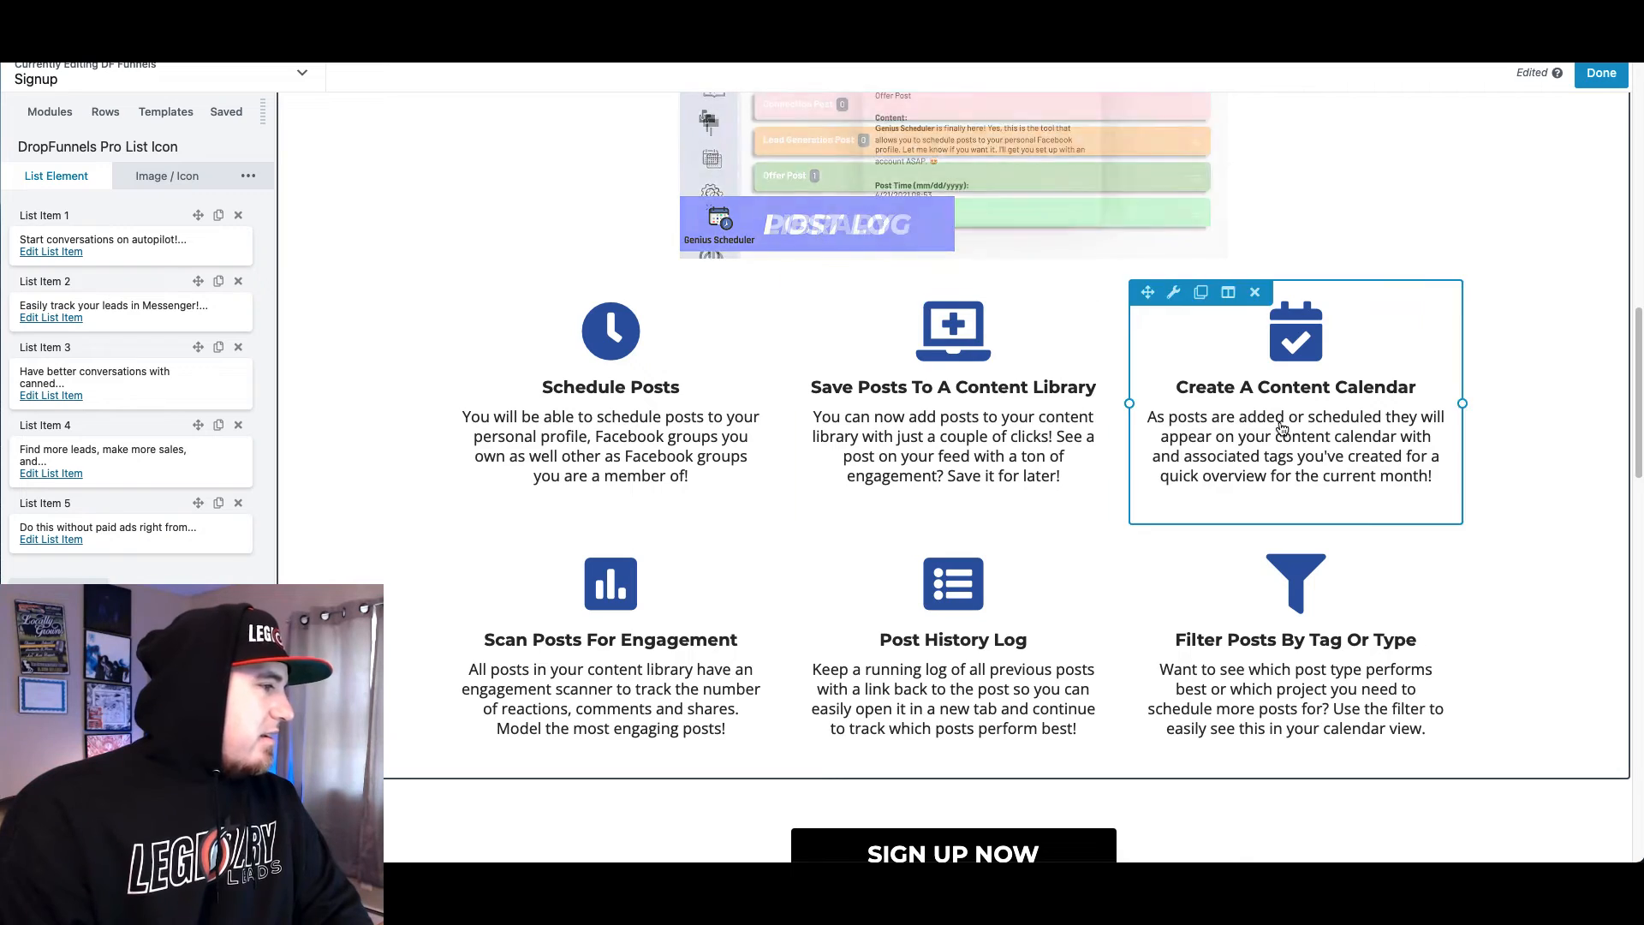
scroll(972, 488, "down", 15)
left_click(50, 251)
key("ctrl+a")
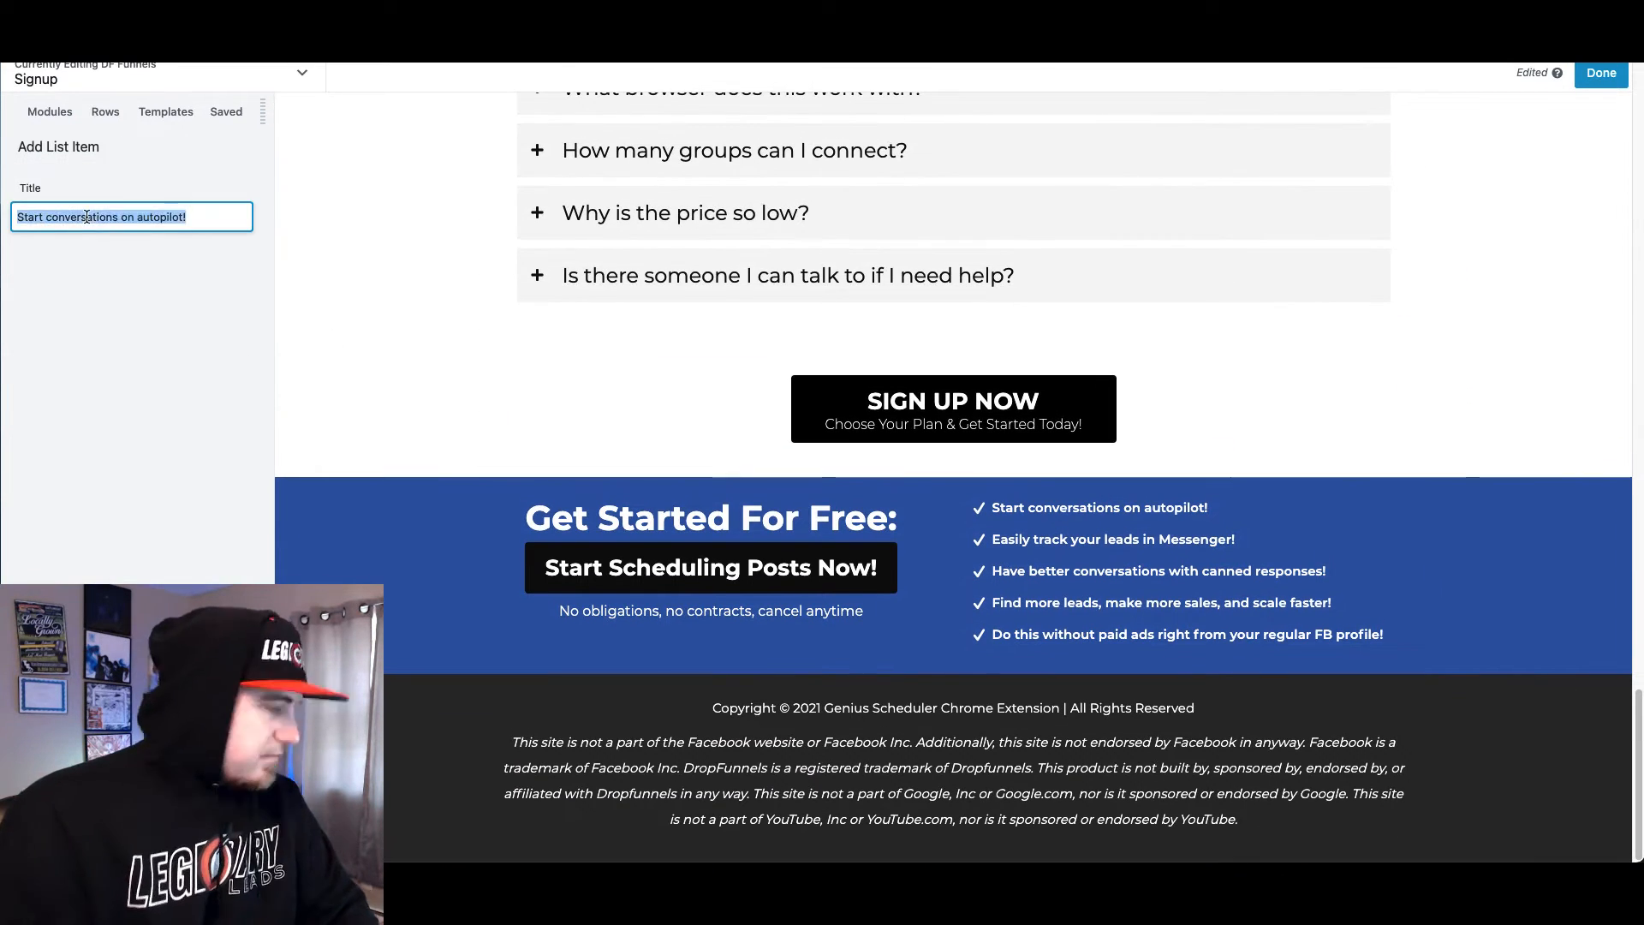
type("Schedule Posts")
key("Return")
Retitle the second checkmark list item "Create A Content Library"
left_click(66, 322)
key("super+a")
type("Cre")
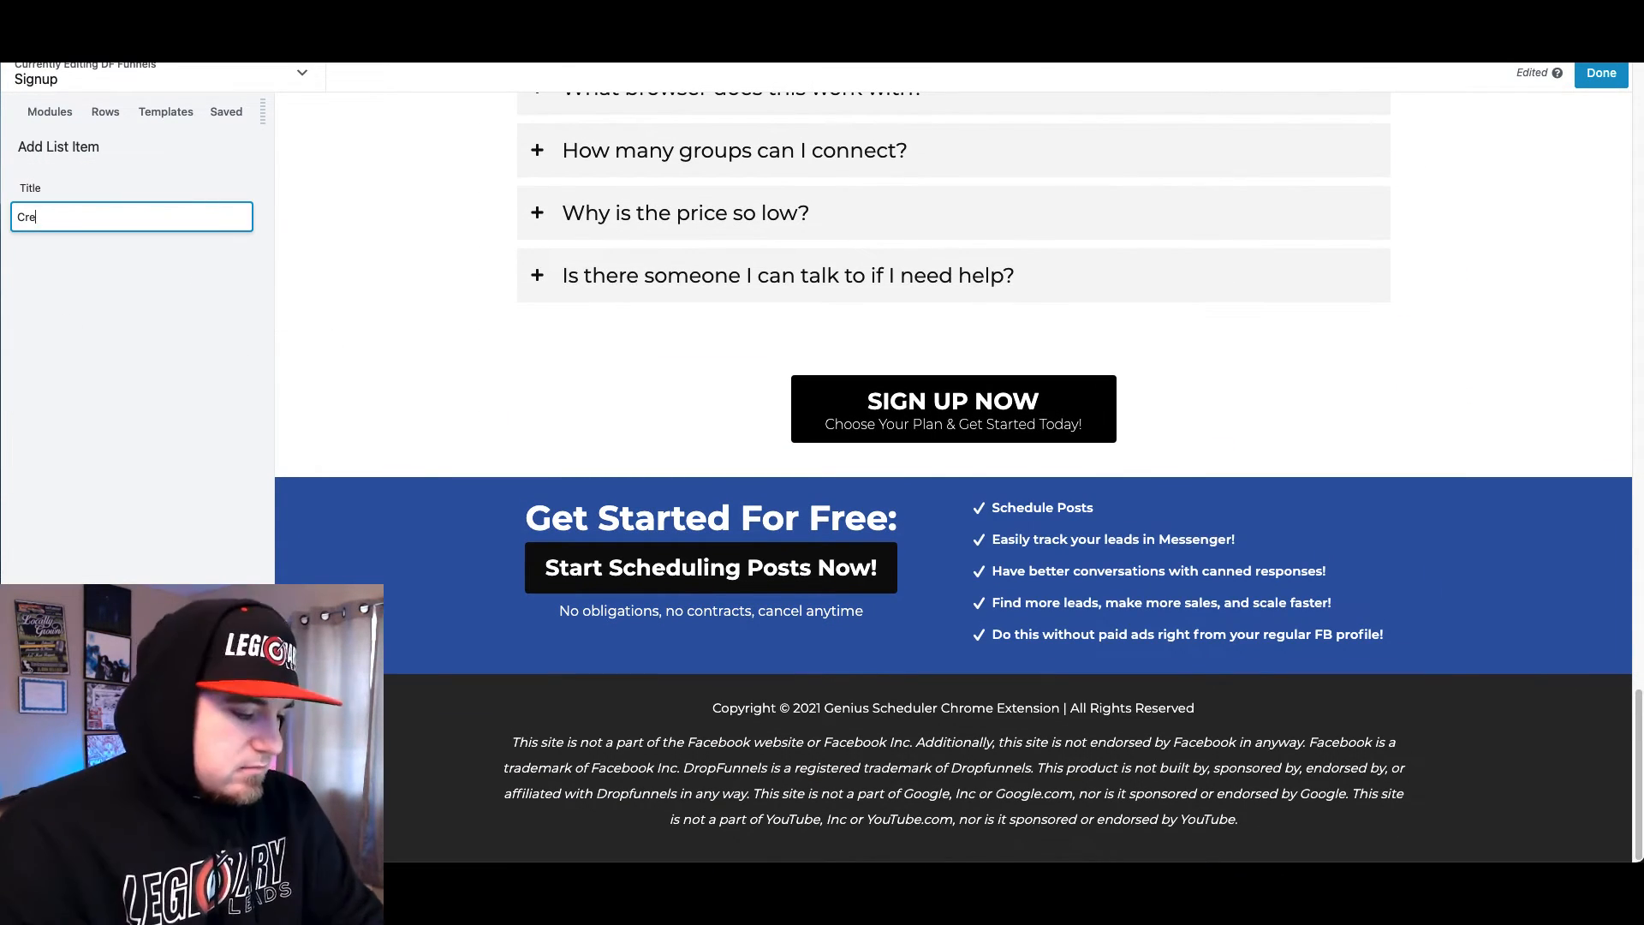
key("Return")
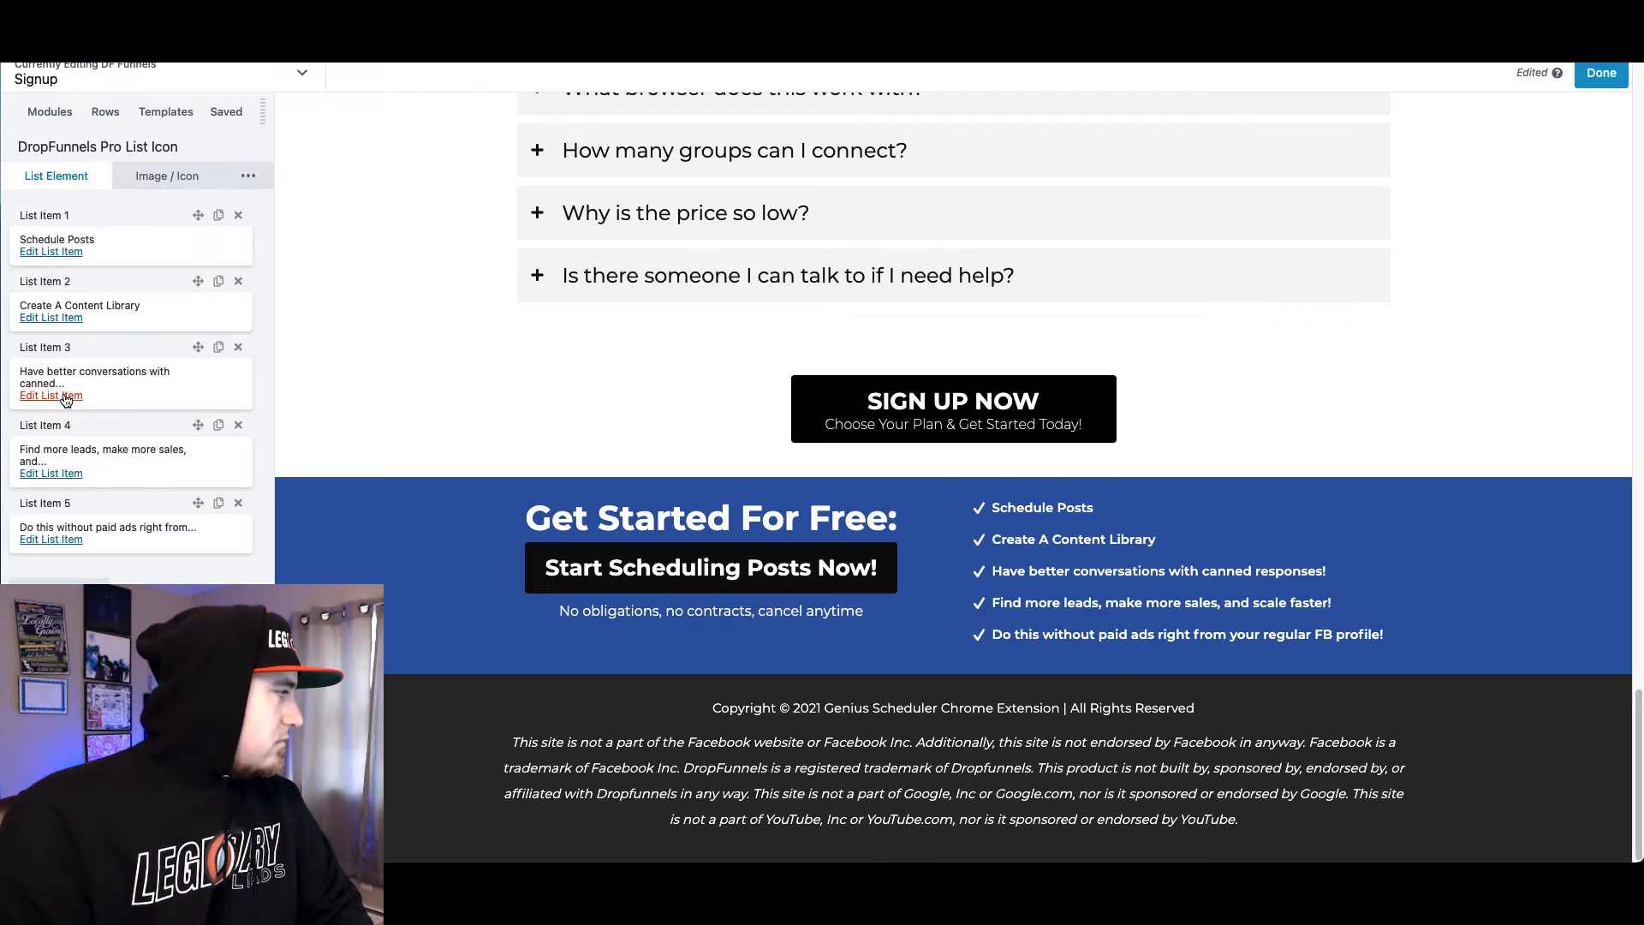
Retitle the third checkmark list item in the Get Started For Free row "View Your Content Calendar"
left_click(66, 395)
key("super+a")
type("View Your Content Calen")
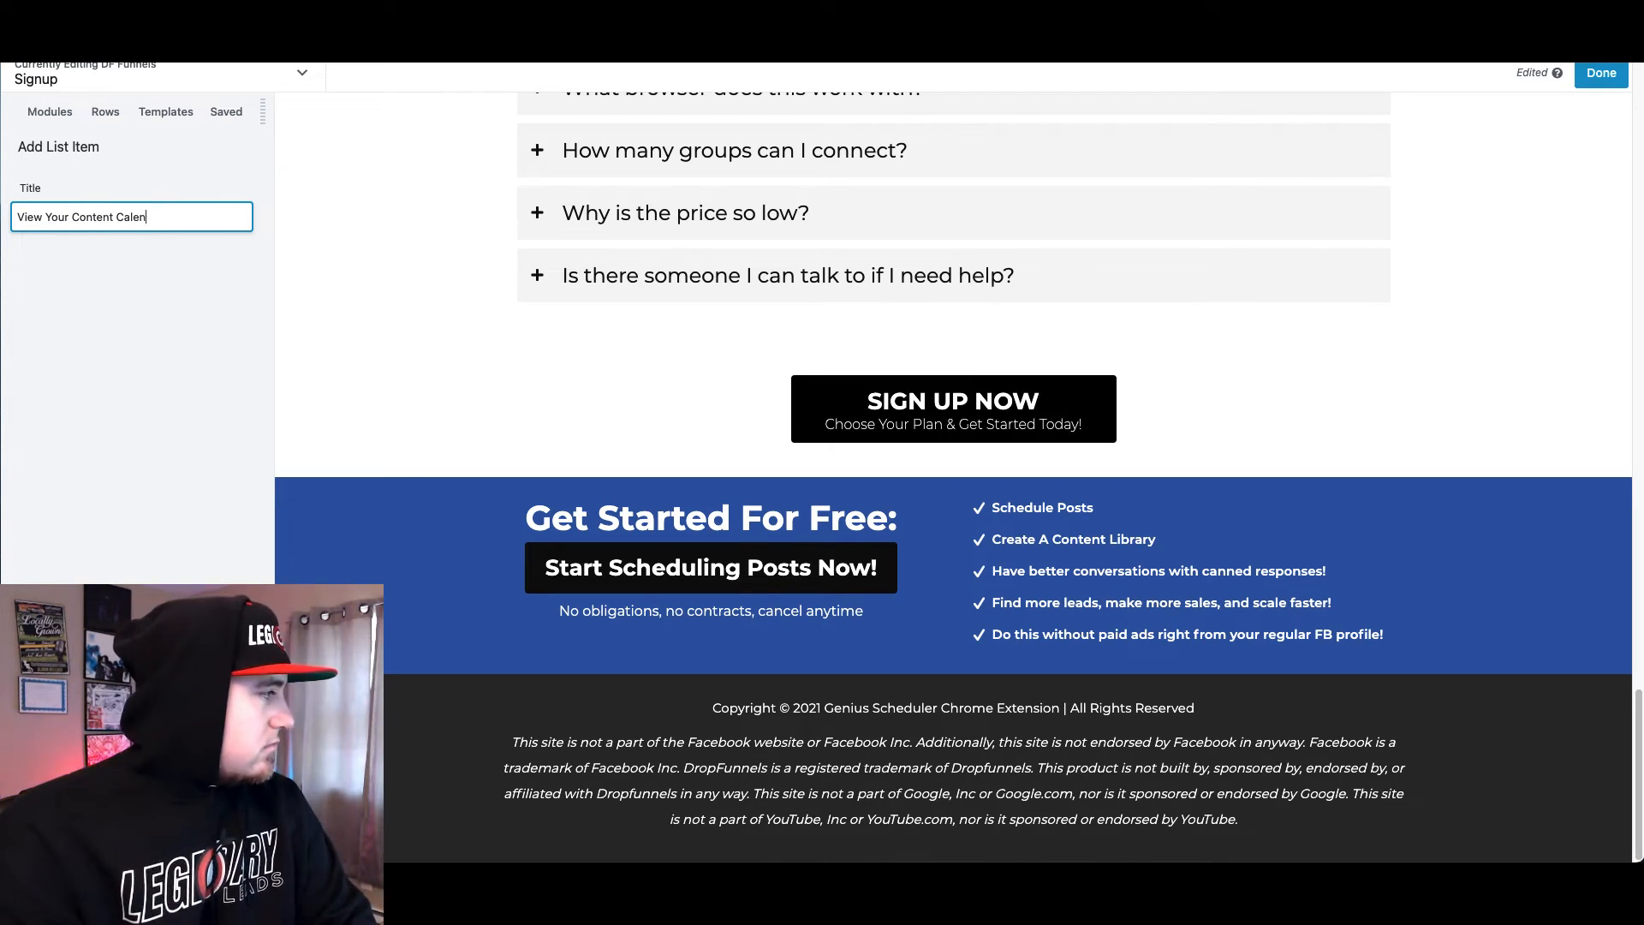
type("dar")
key("Return")
Check the page's feature headings for wording and retitle the third checkmark list item "Scan Posts For Engagement"
scroll(875, 373, "up", 15)
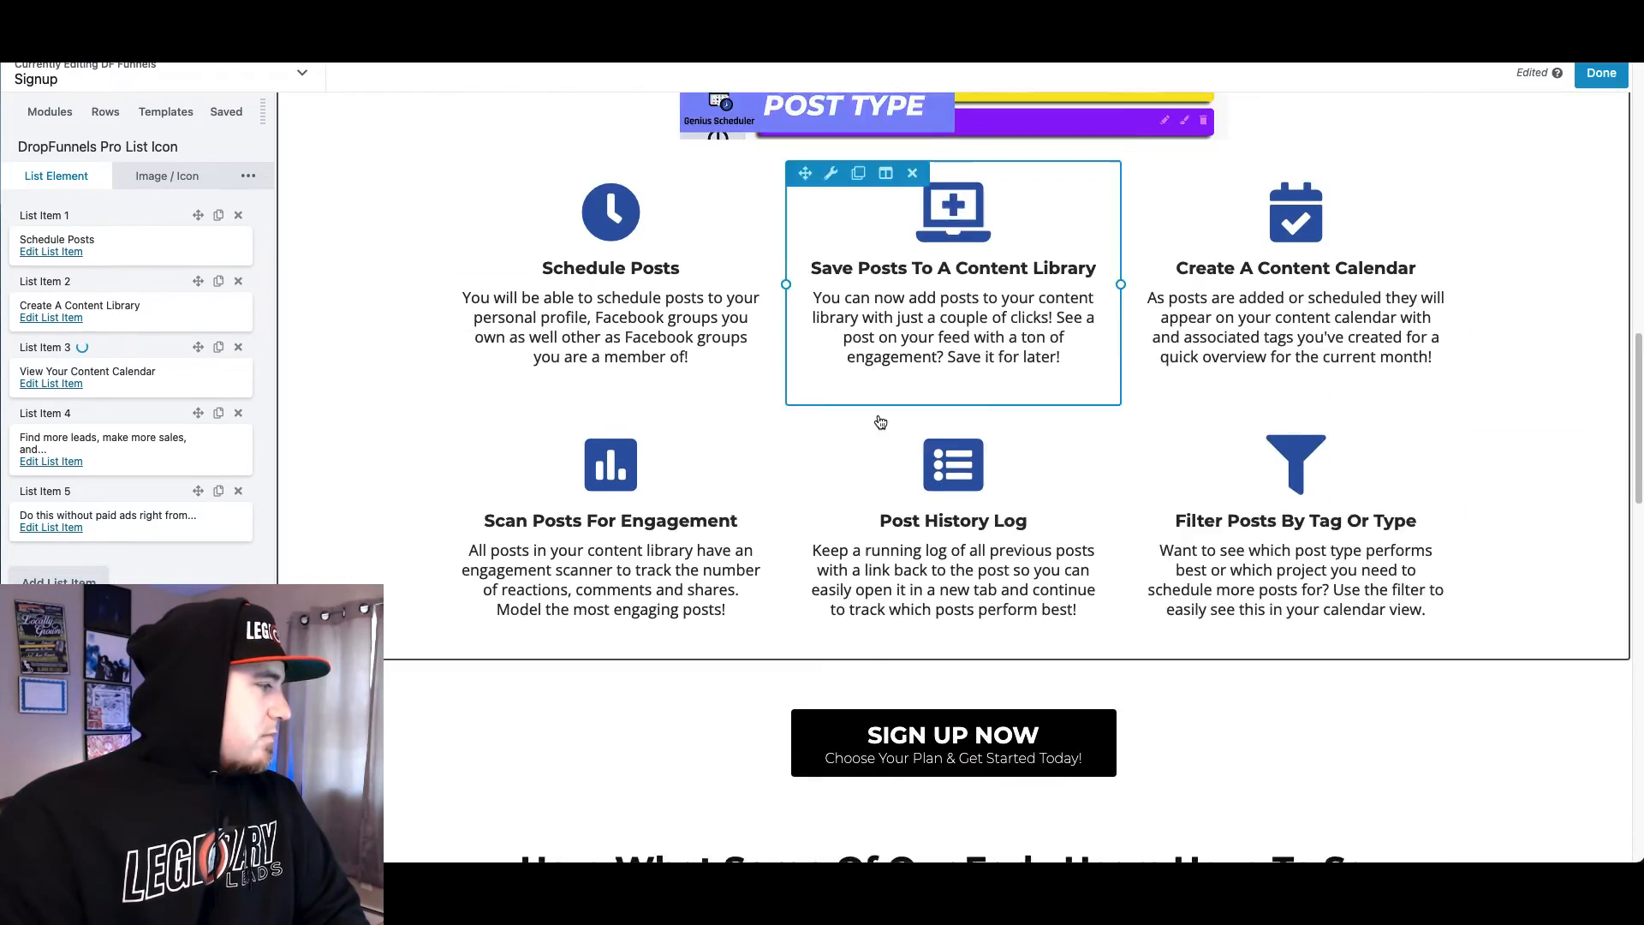
scroll(880, 421, "down", 2)
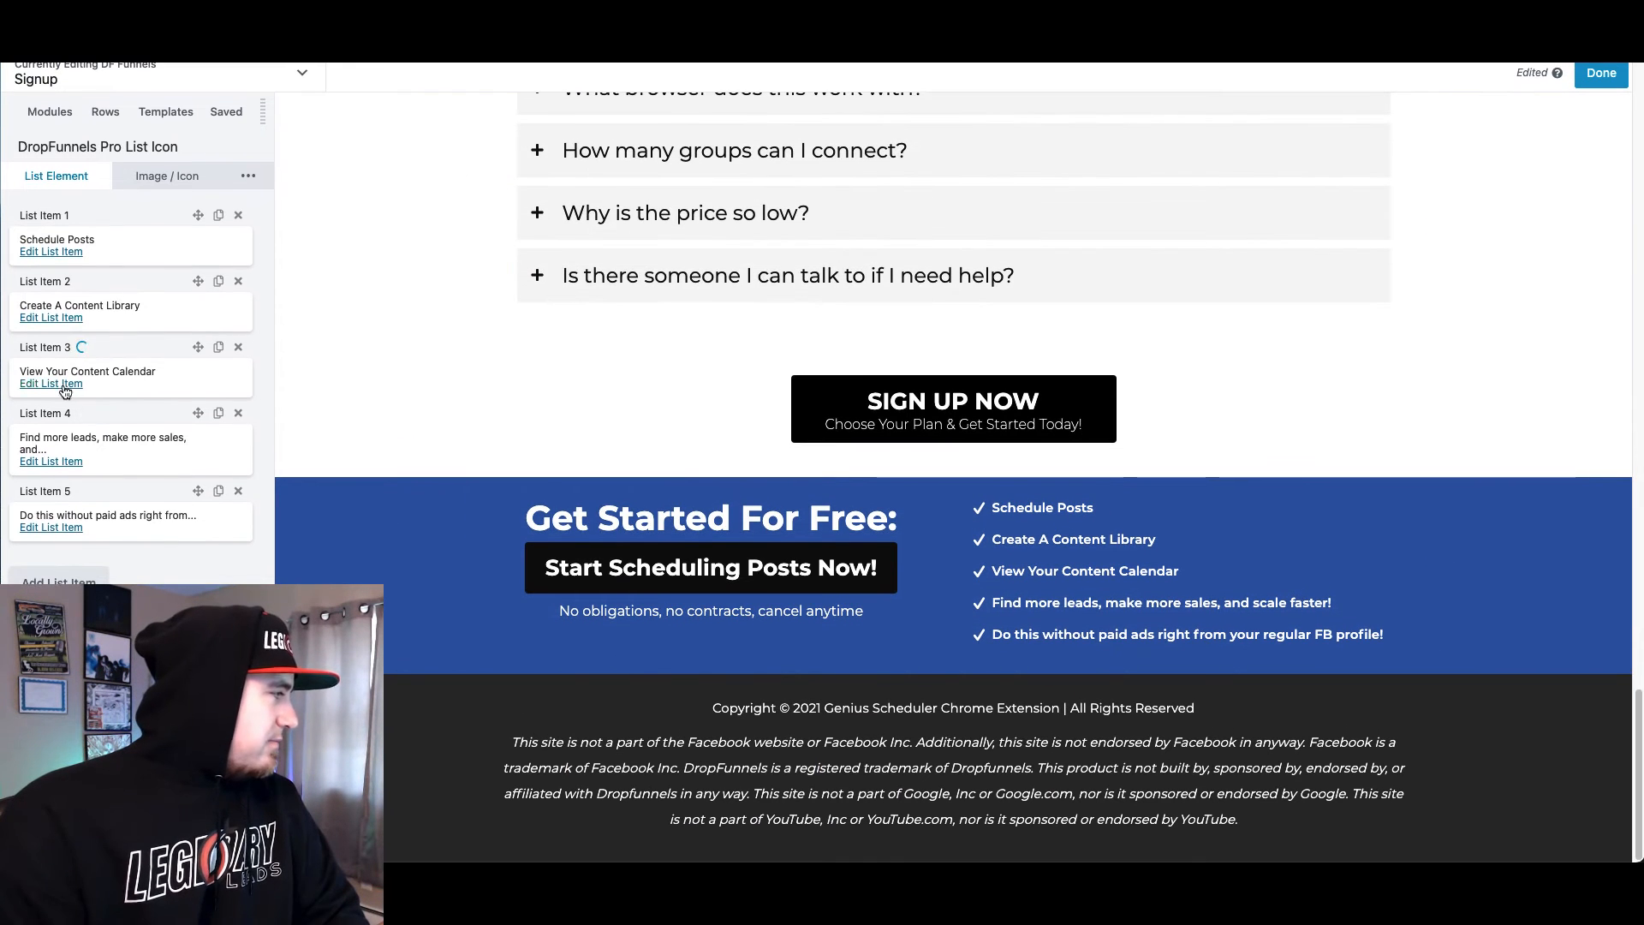
left_click(59, 575)
type("Scan Posts For Engagement")
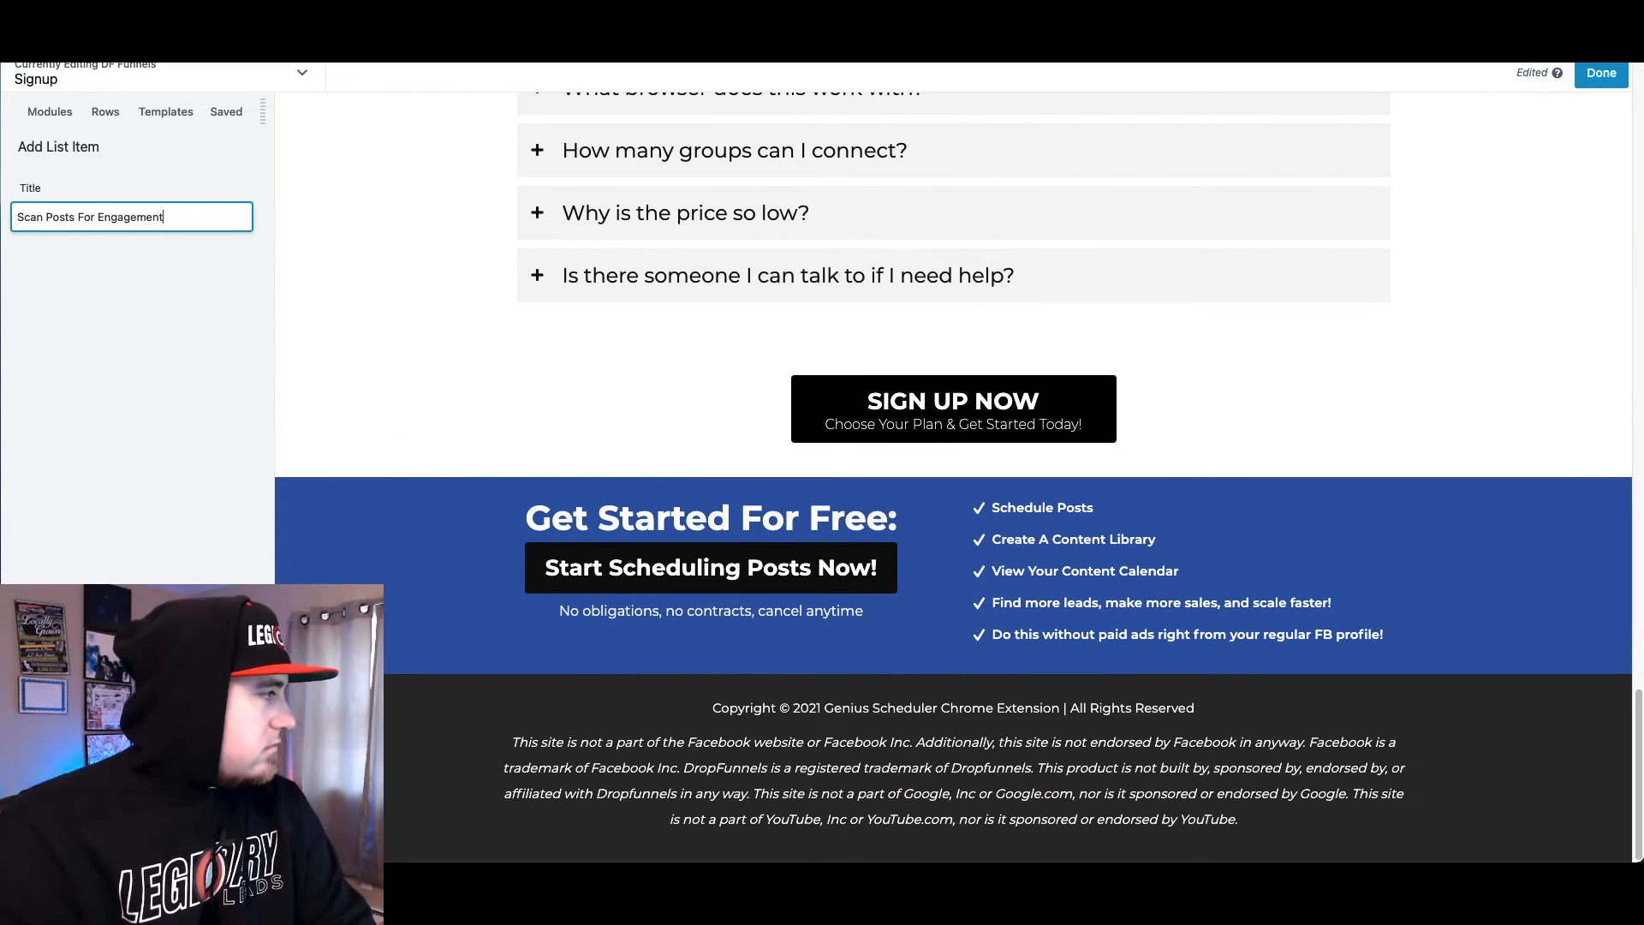
key("Return")
Retitle the fourth checkmark list item "Track Post History Log" and the fifth "Filter Posts By Tag Or Type"
left_click(63, 466)
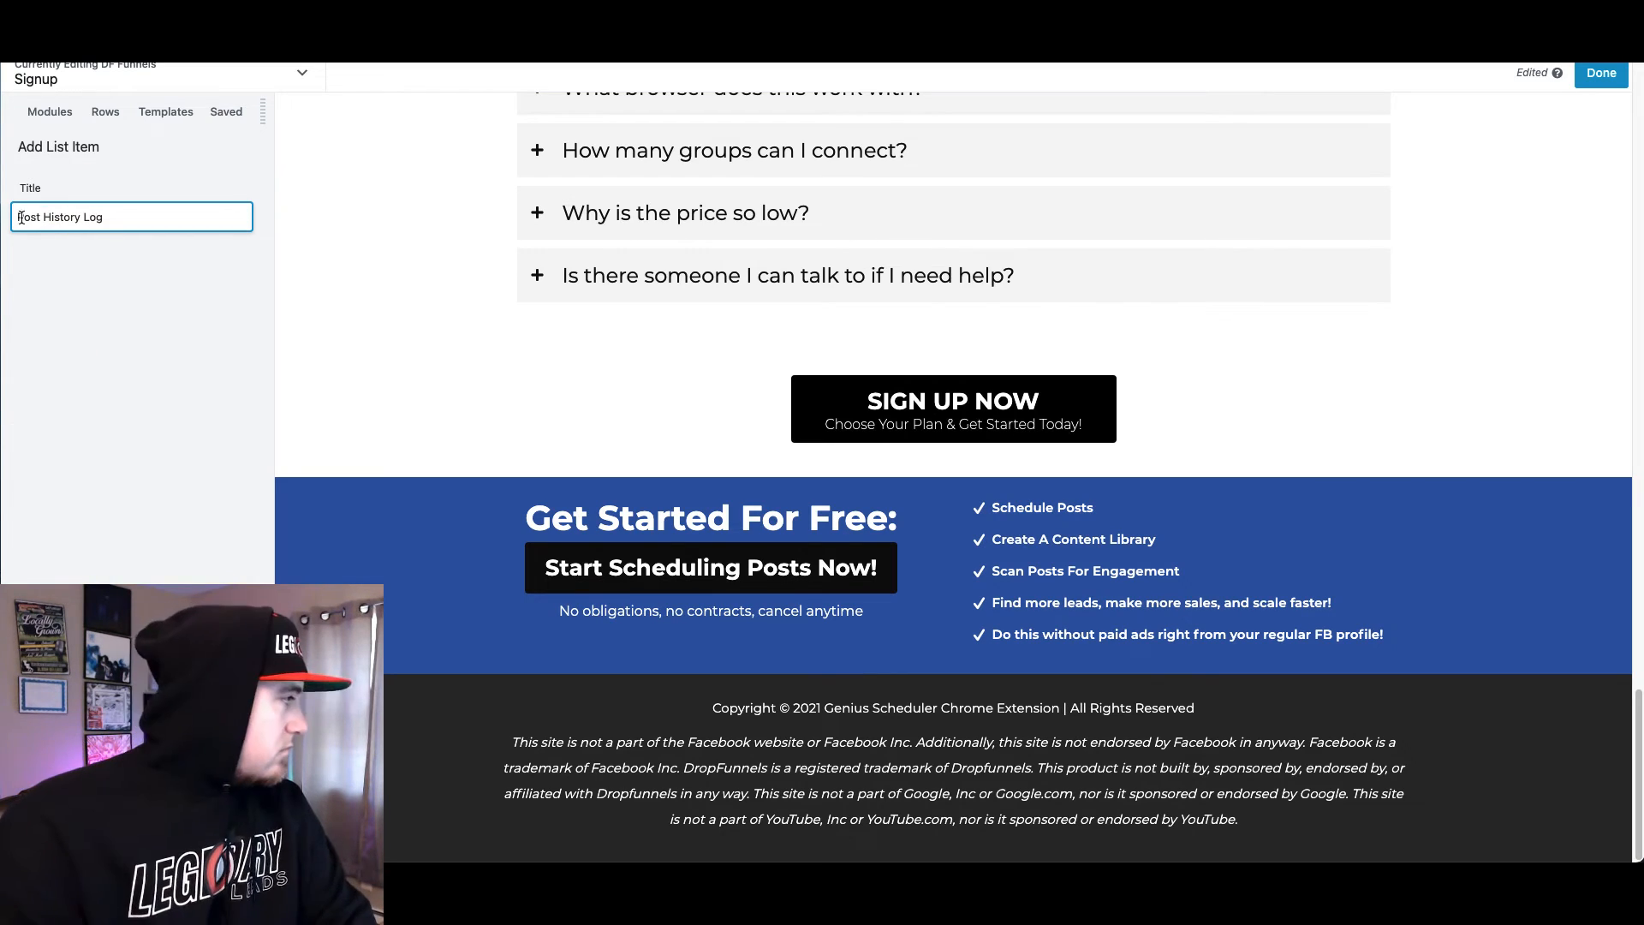
key("Return")
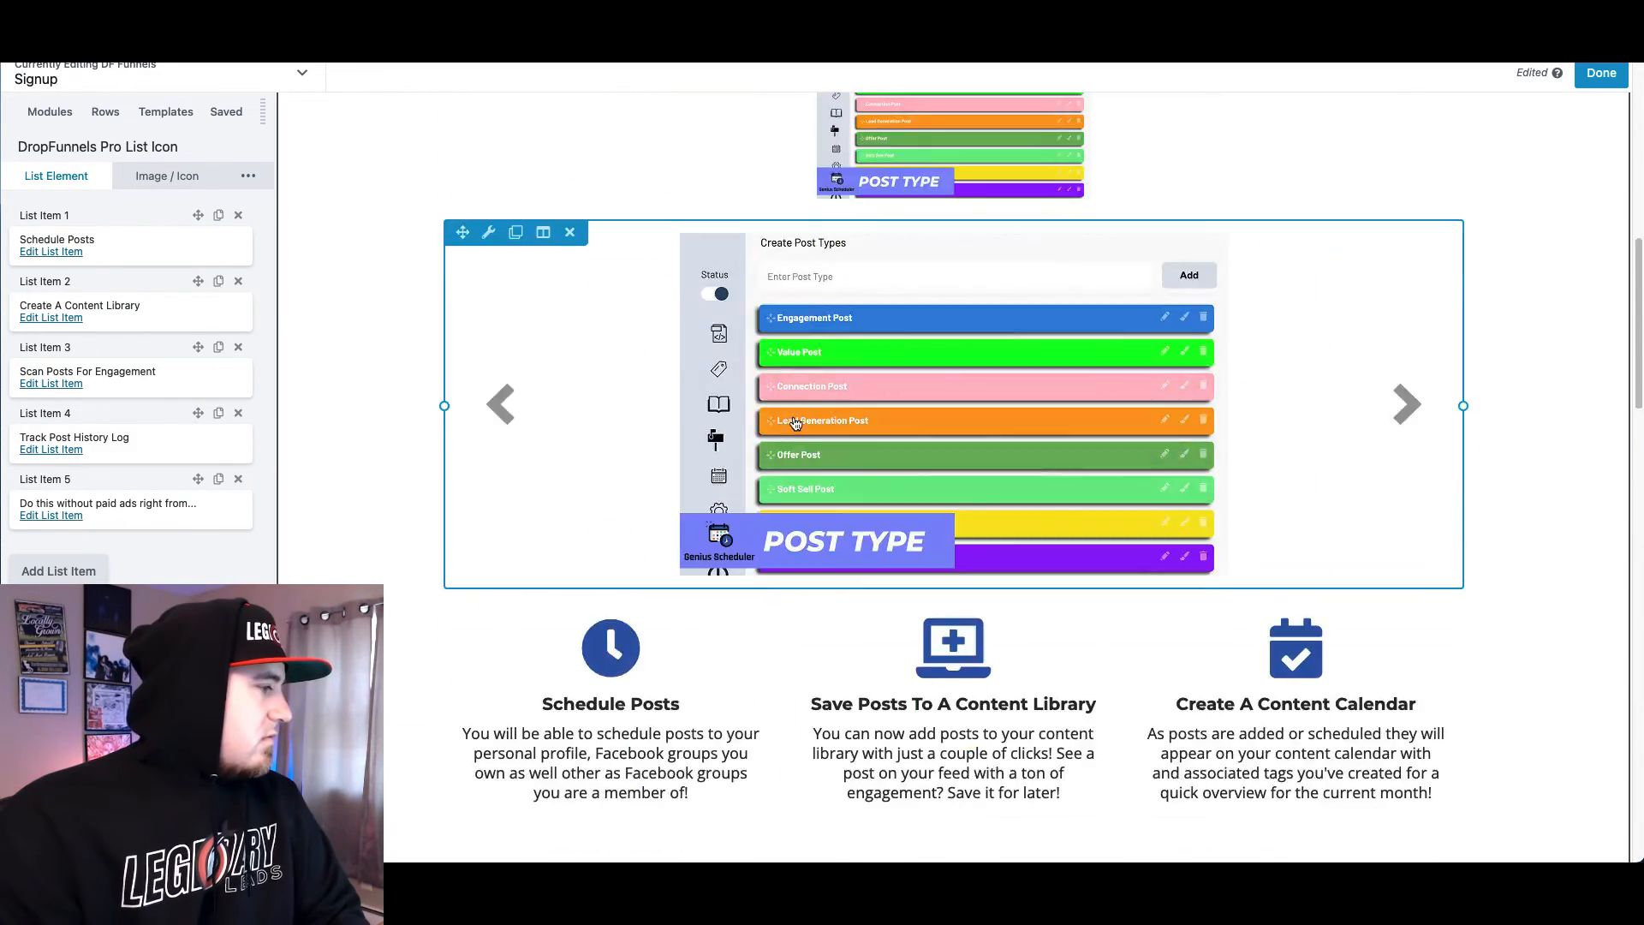
left_click(65, 524)
triple_click(105, 217)
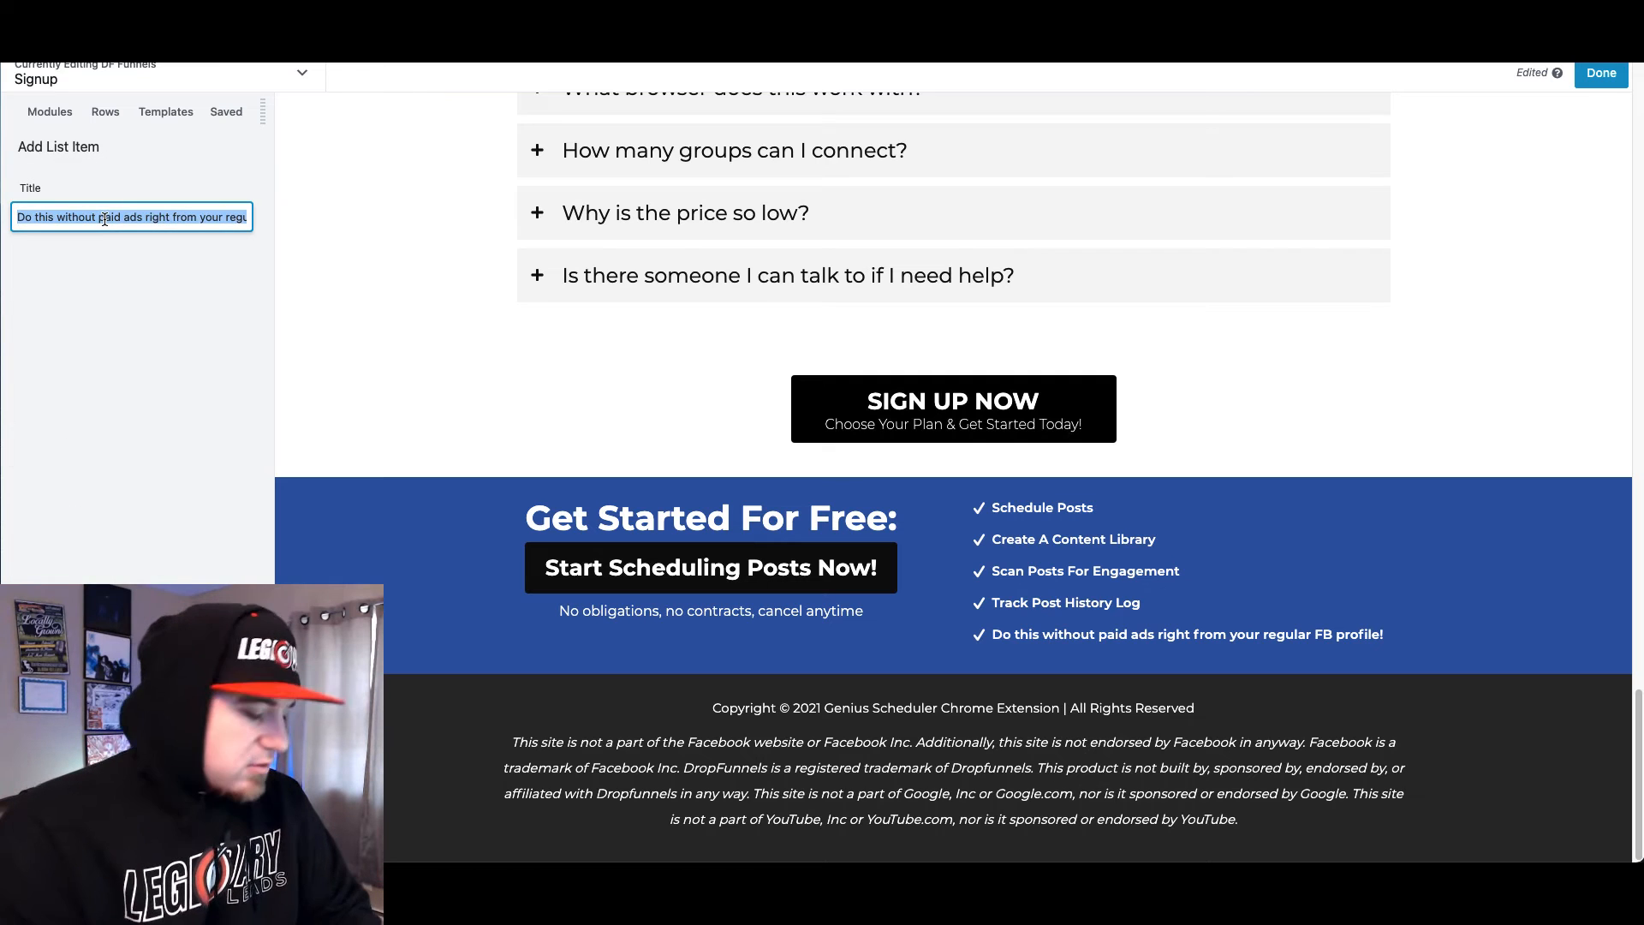
type("Filter Posts By Tag Or Type")
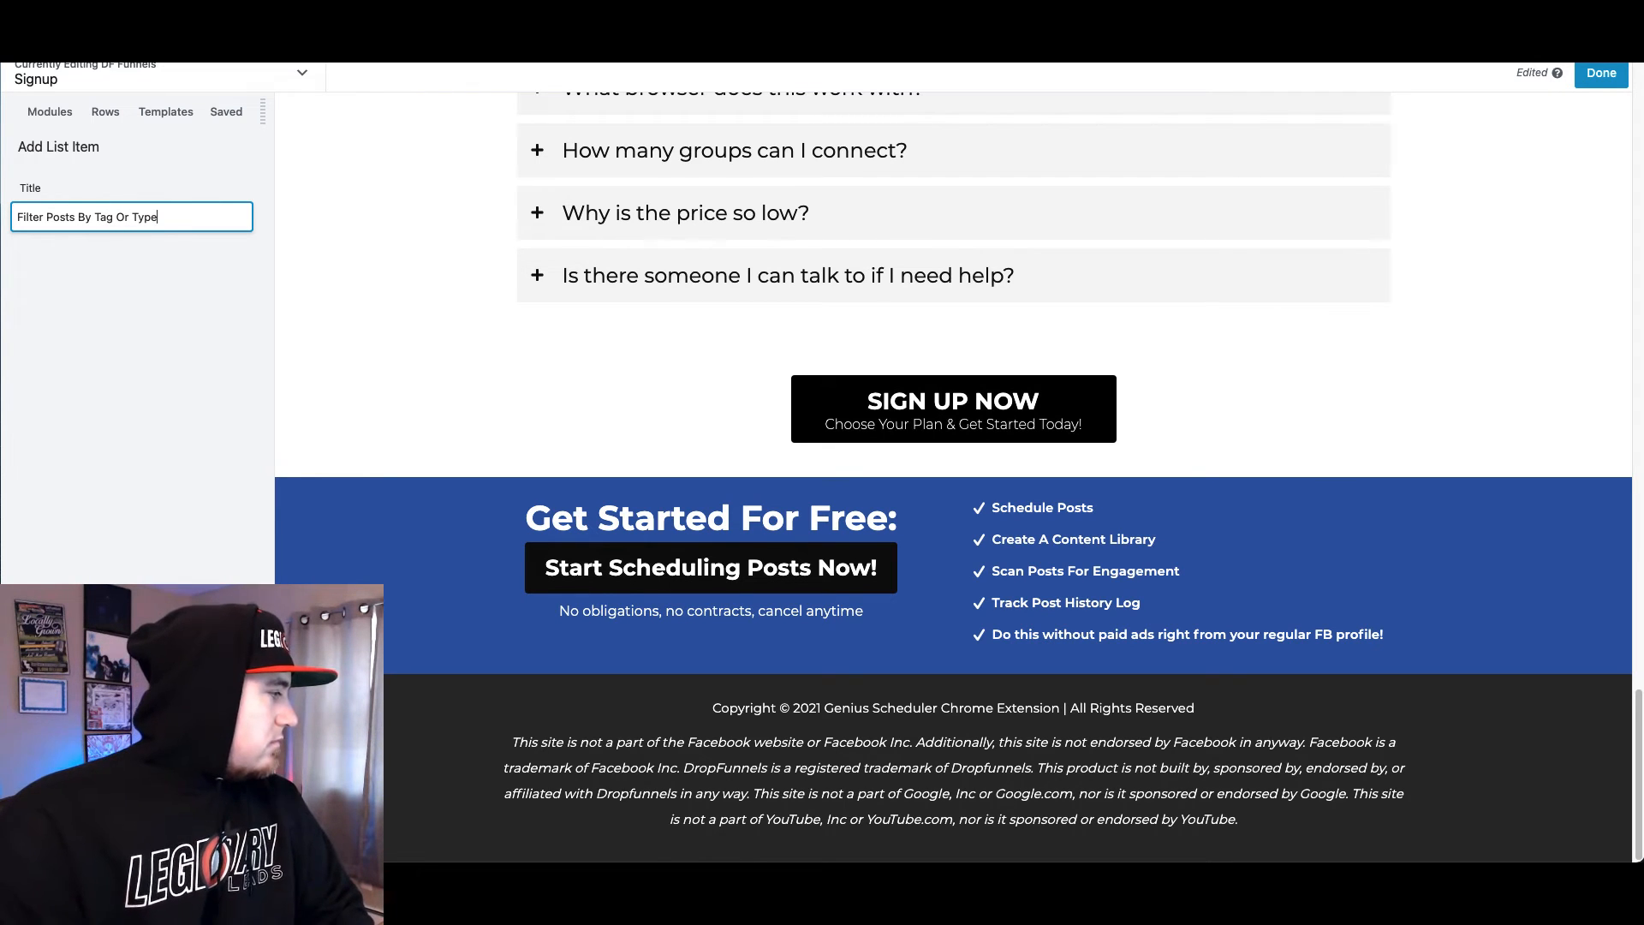
key("Return")
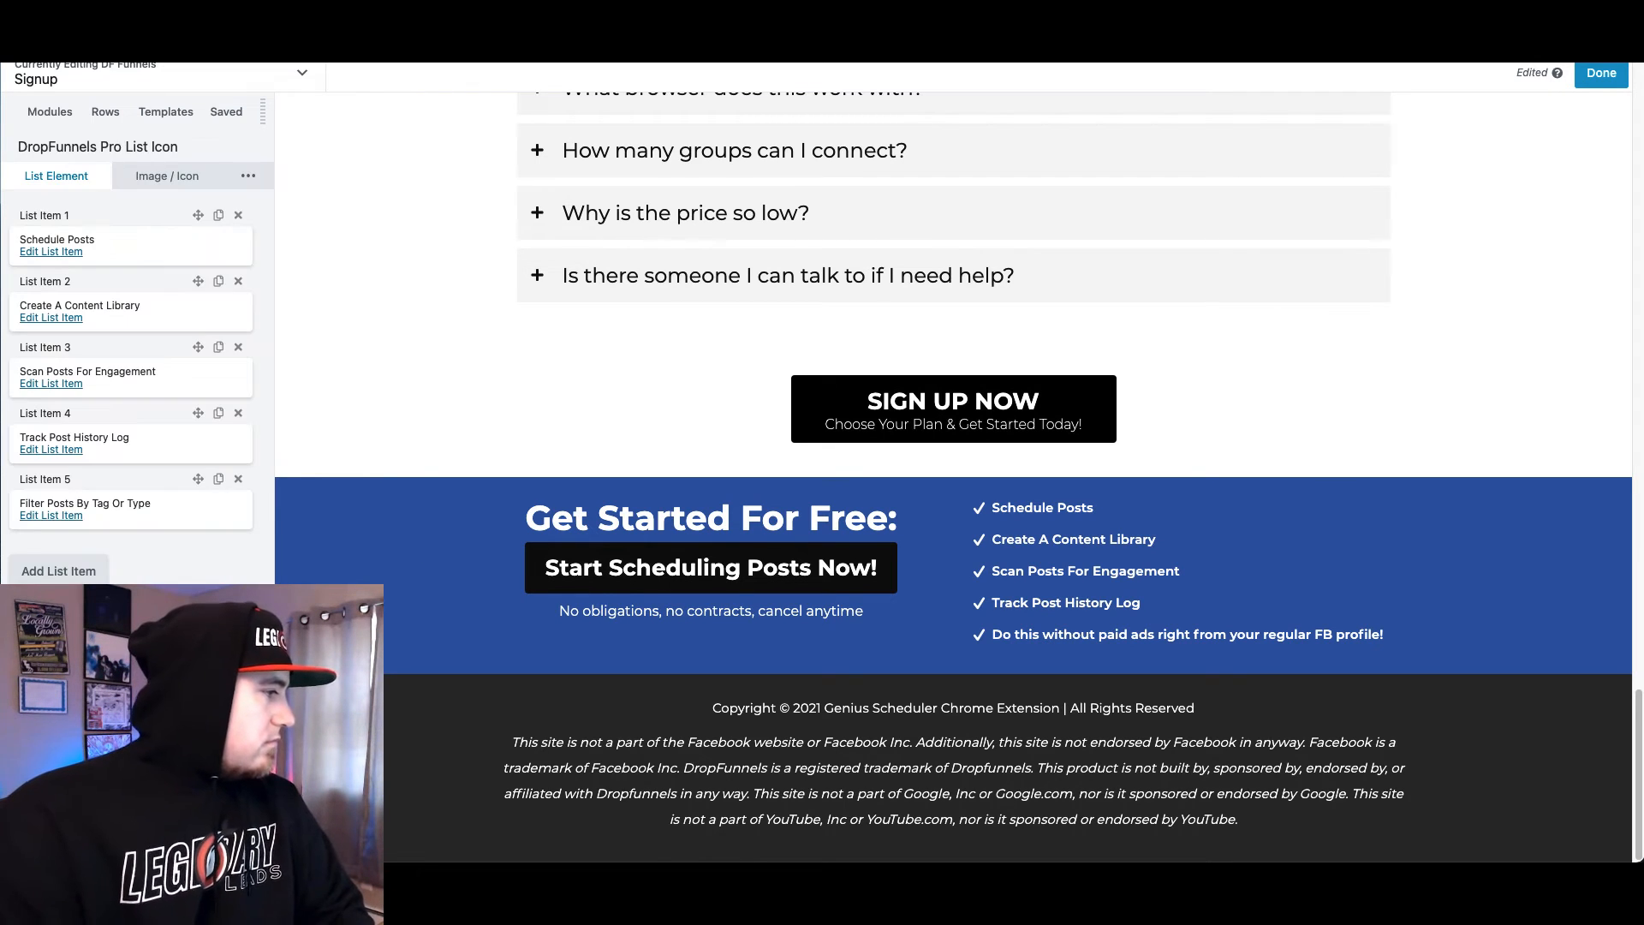
Retitle the first checkmark list item "Schedule Posts To Your Personal Profile & Groups"
left_click(60, 253)
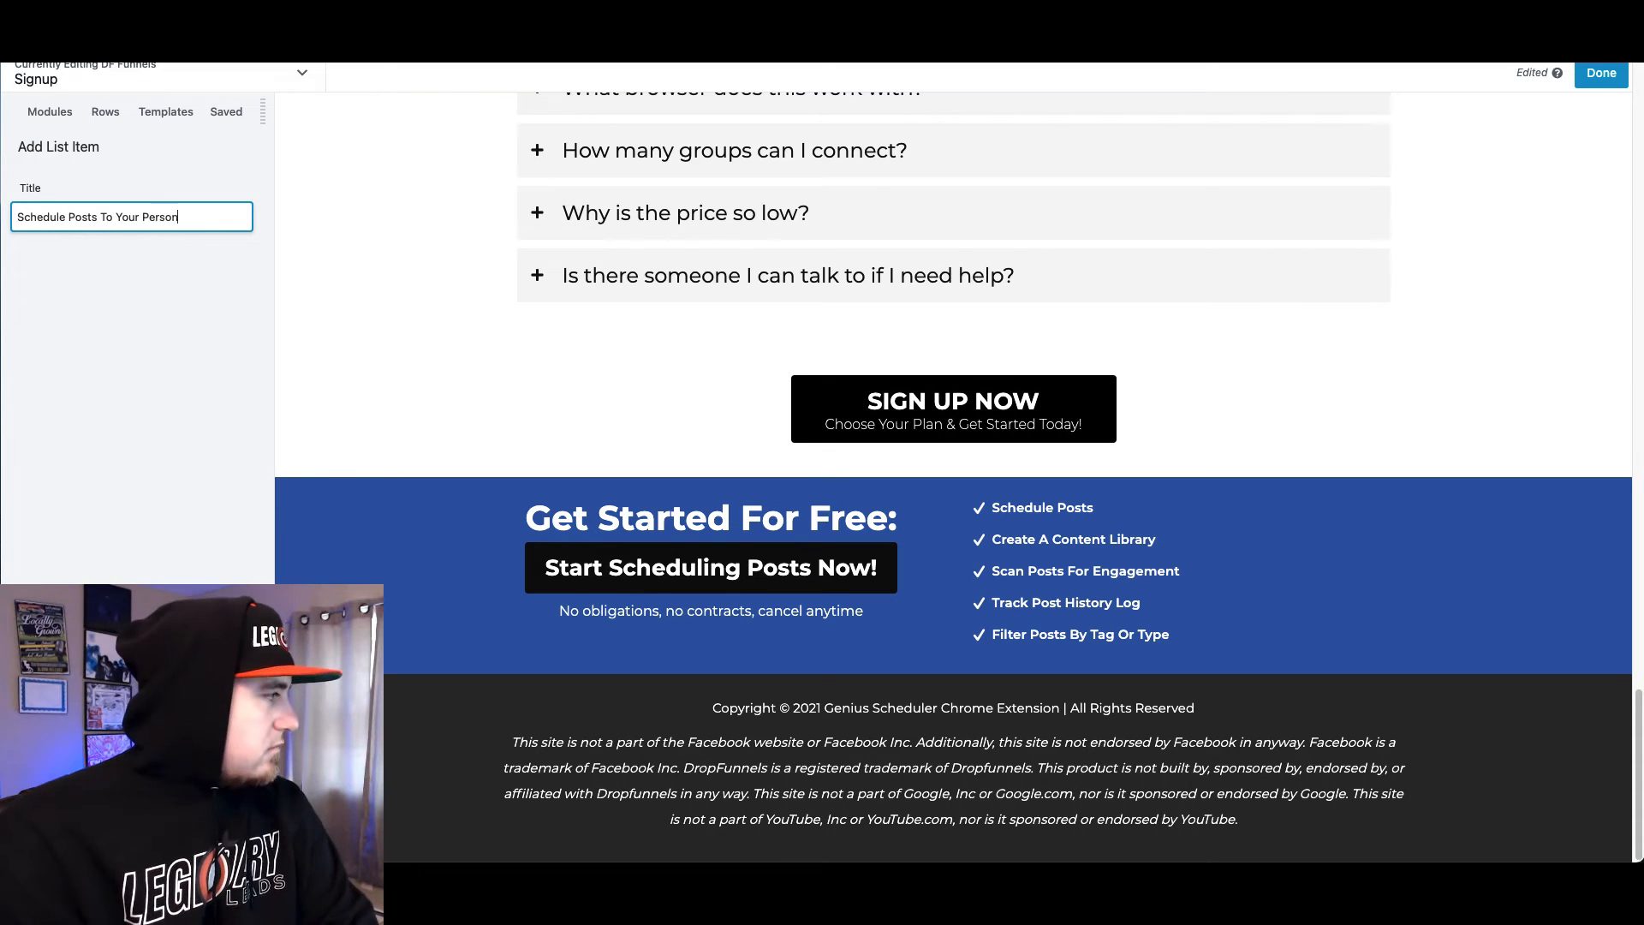
key("Return")
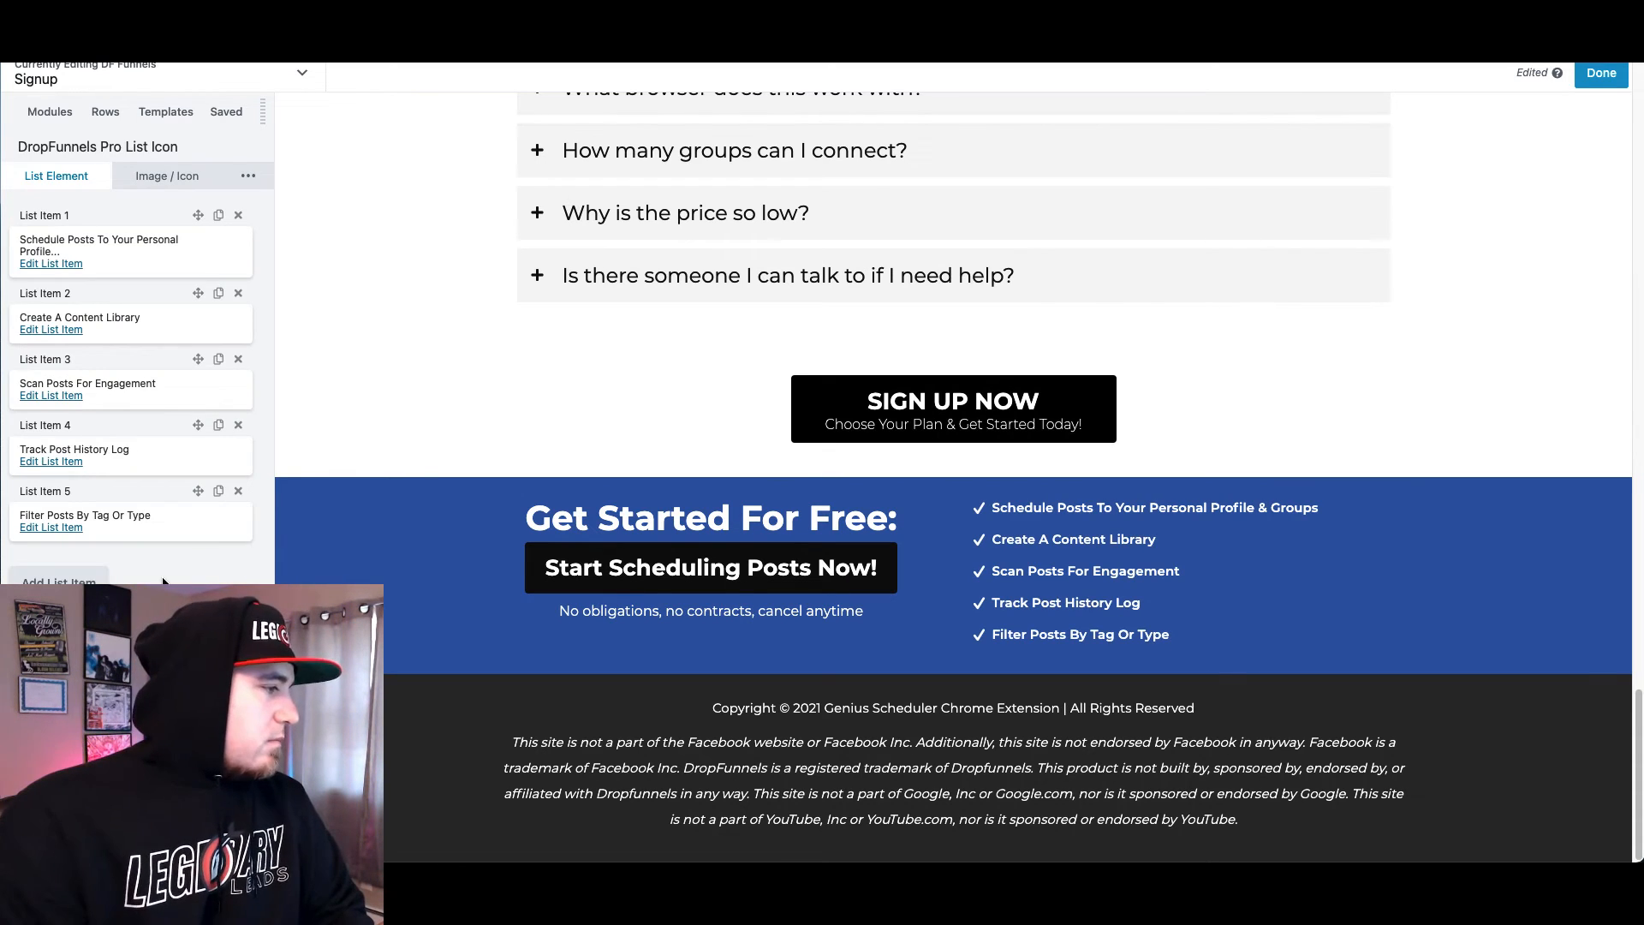
Save the checkmark list settings and publish the Signup page
left_click(36, 839)
left_click(1598, 72)
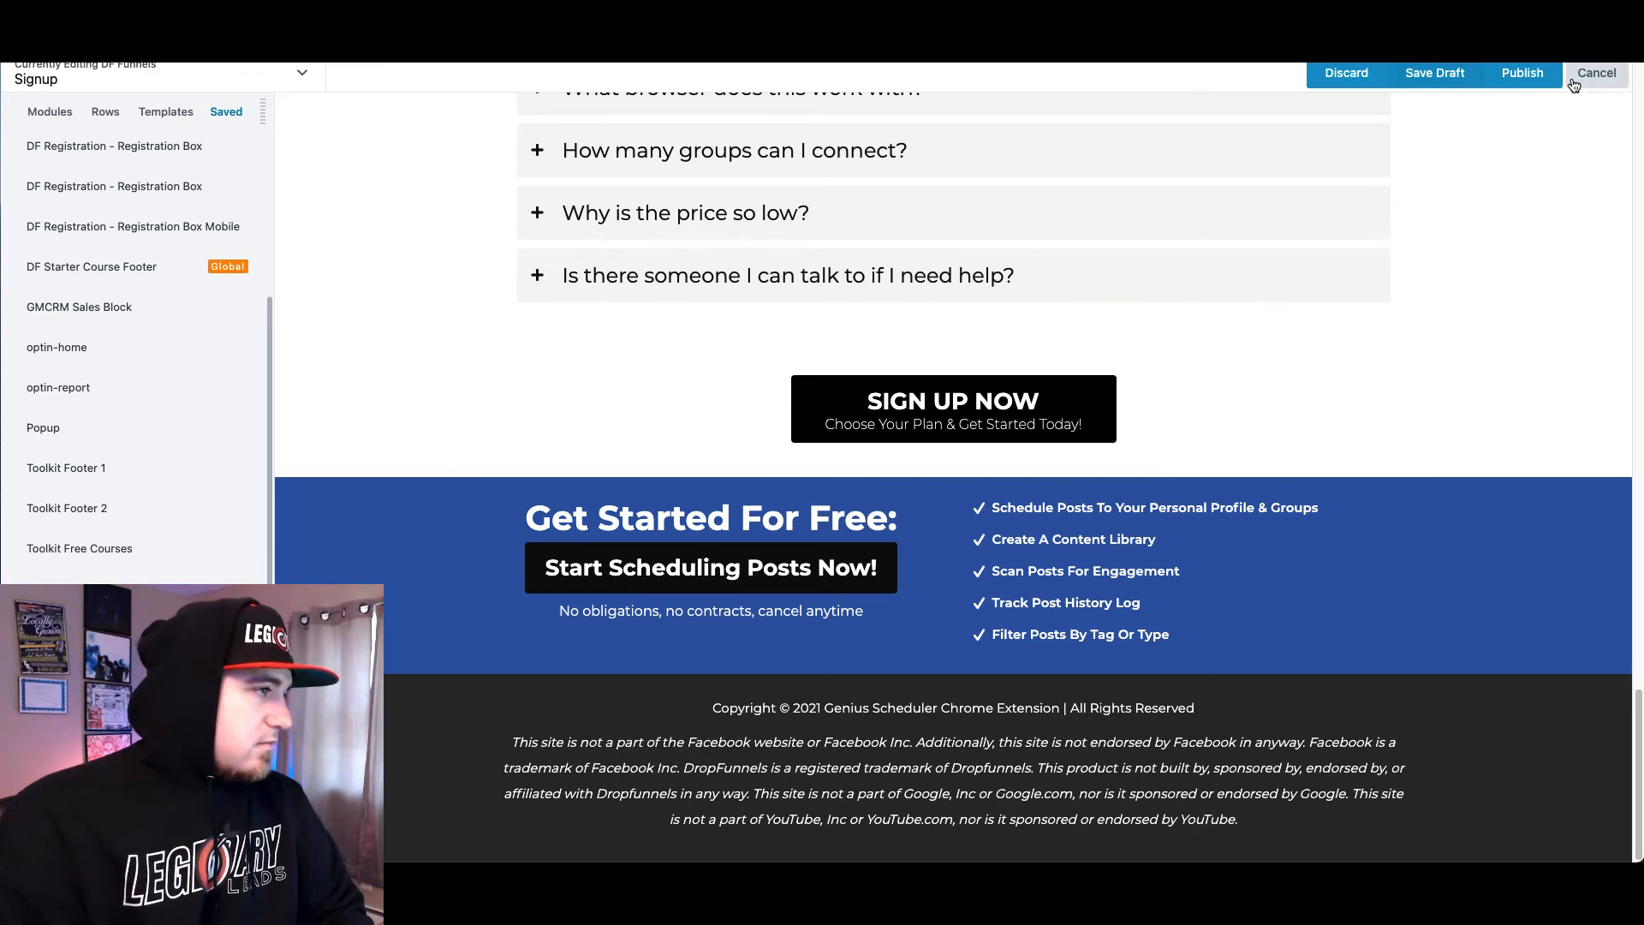
left_click(1526, 72)
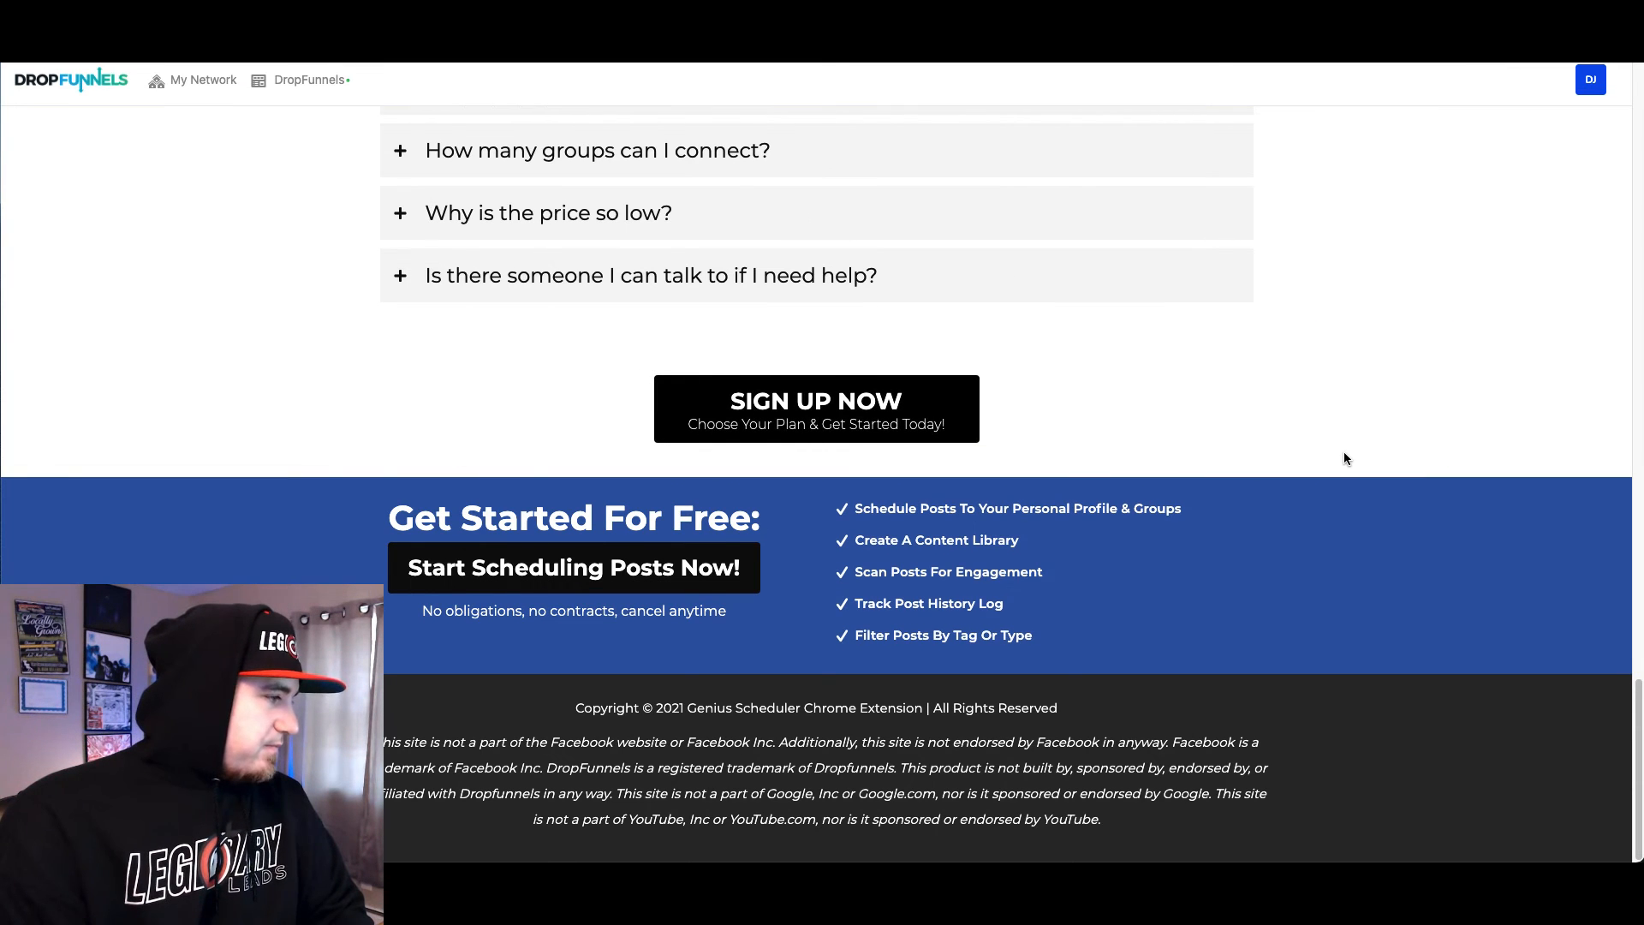
Review the published signup page from the features section through the testimonials and FAQ to the Get Started For Free row and footer
scroll(1344, 452, "up", 1)
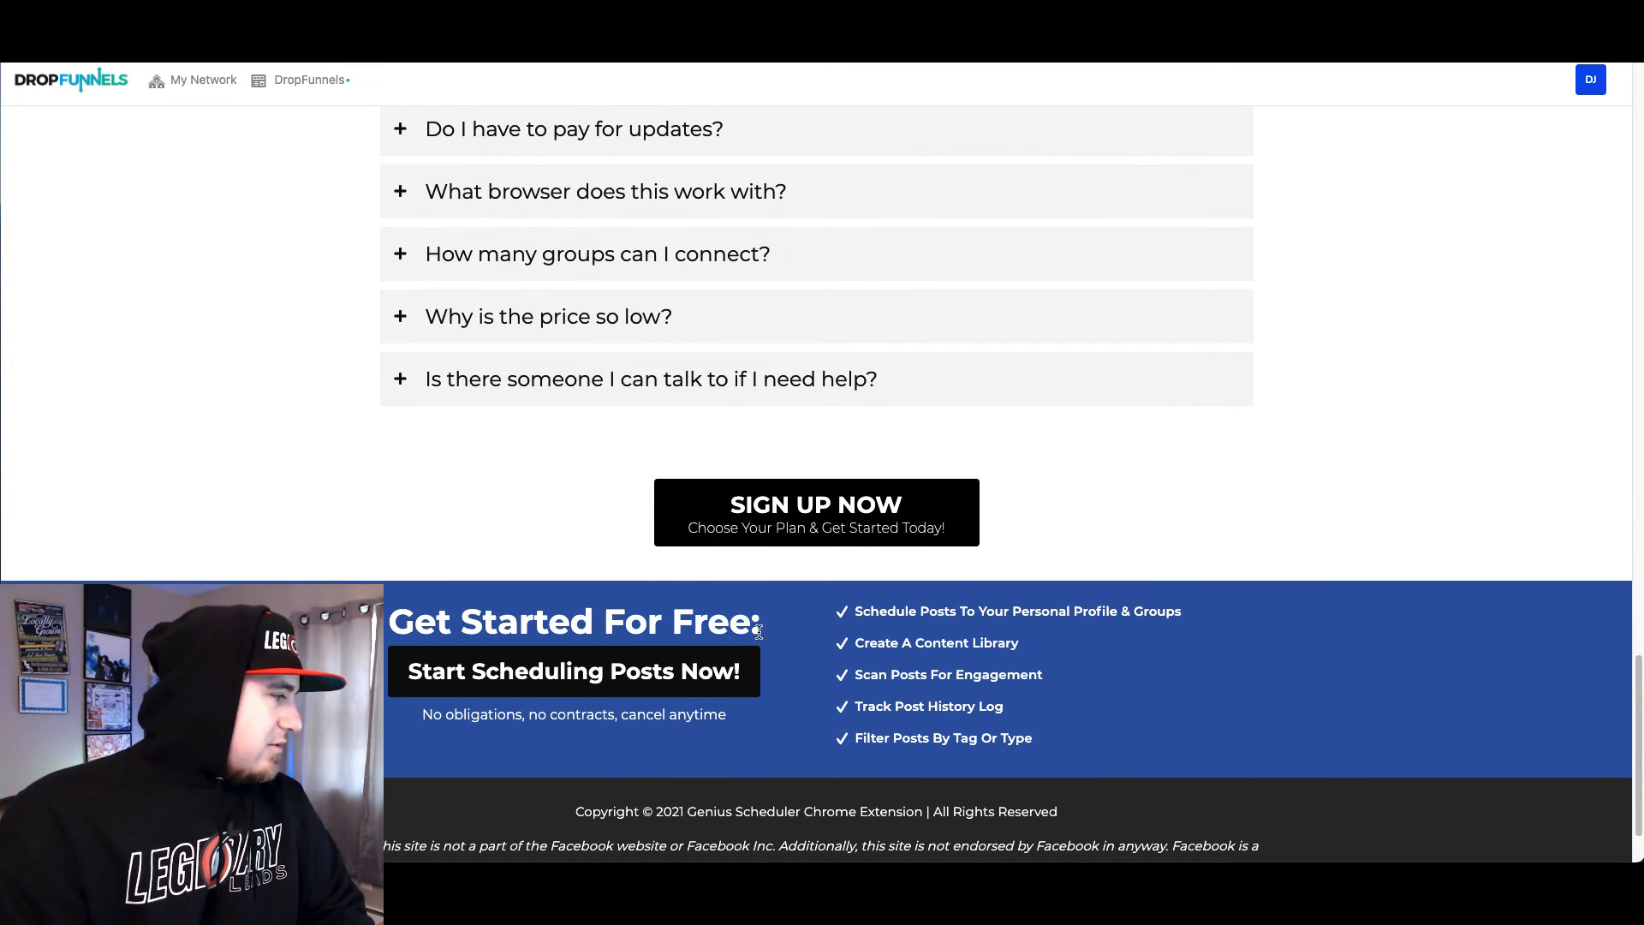
scroll(759, 631, "down", 2)
scroll(1170, 589, "up", 7)
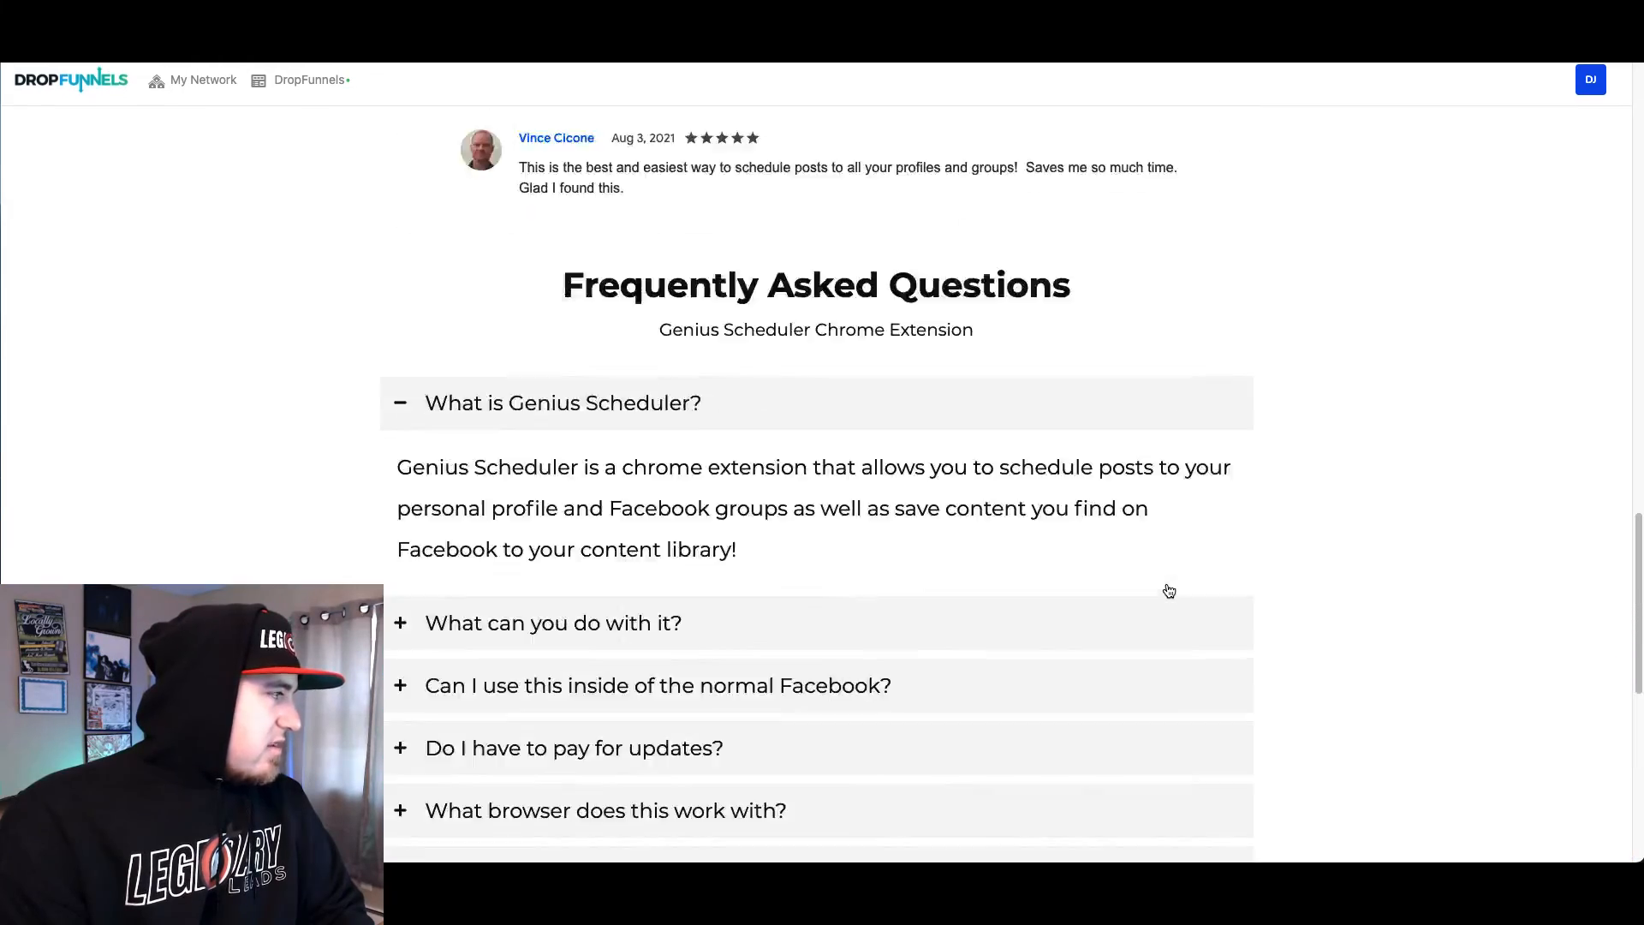
scroll(1169, 591, "up", 10)
scroll(1166, 589, "down", 5)
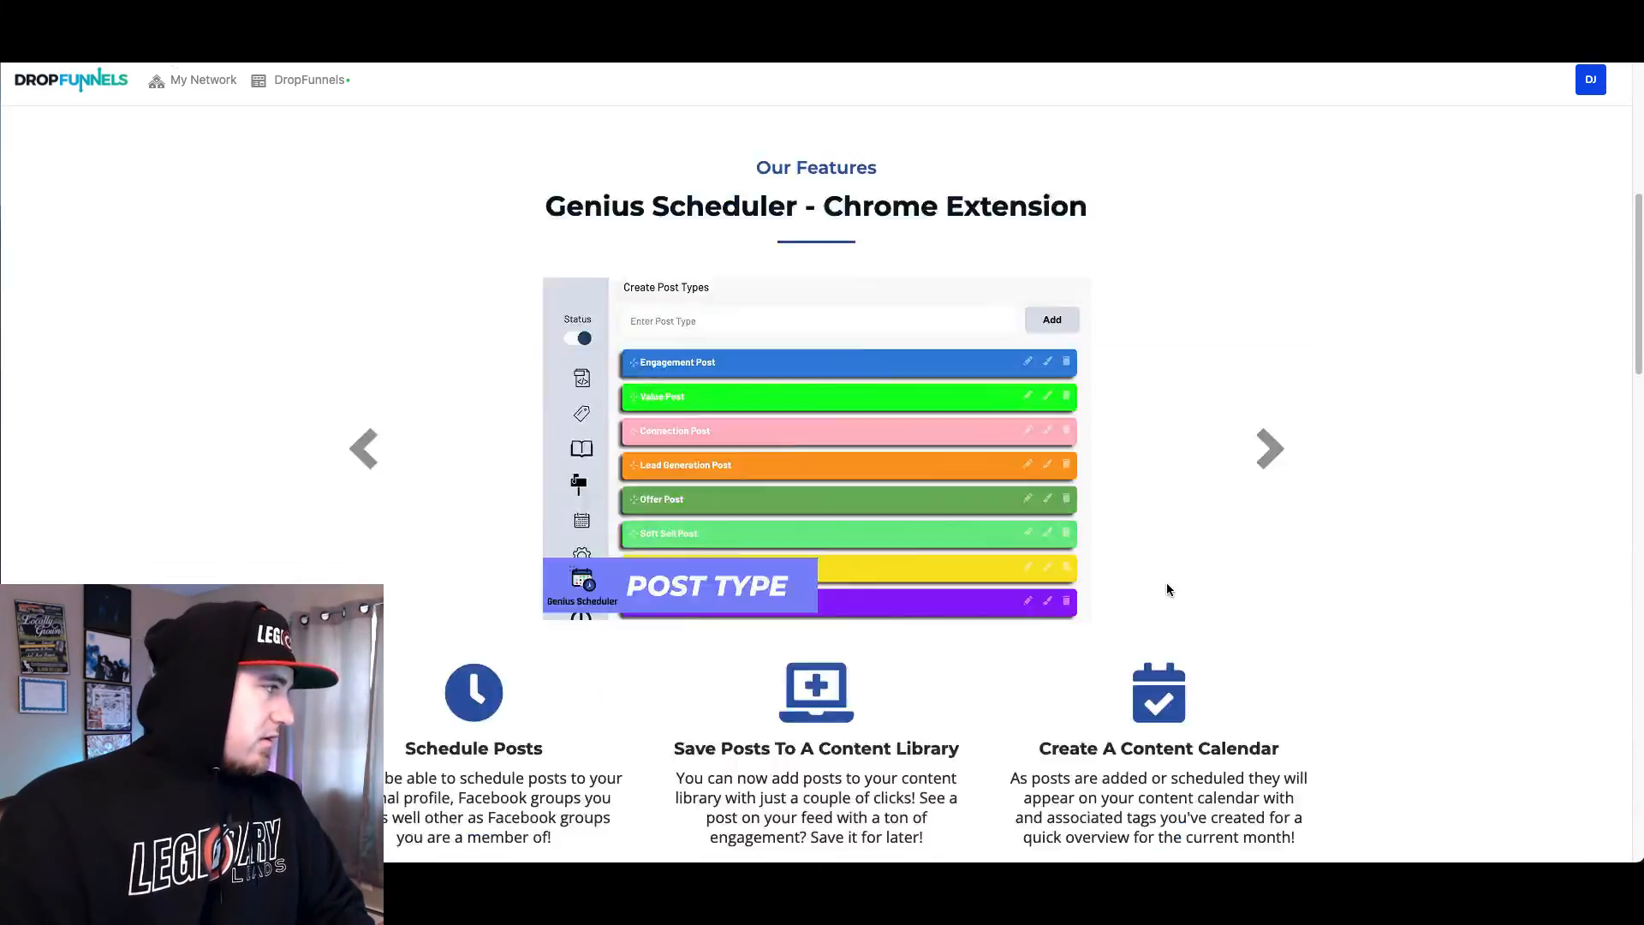
scroll(1167, 589, "down", 10)
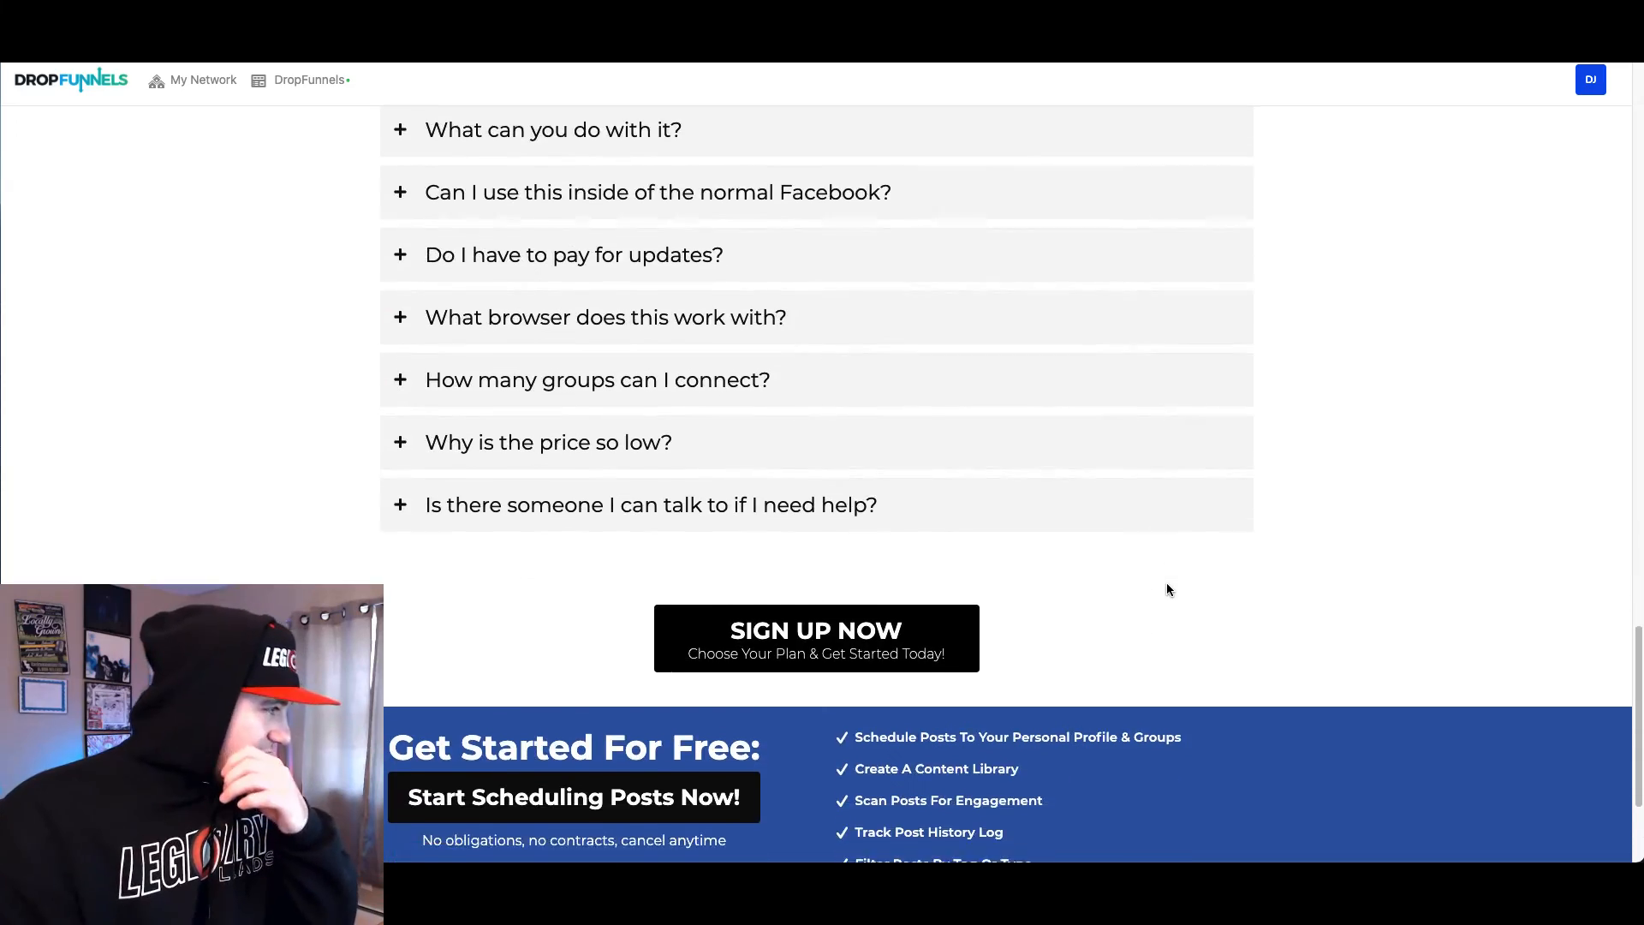
scroll(1167, 589, "down", 3)
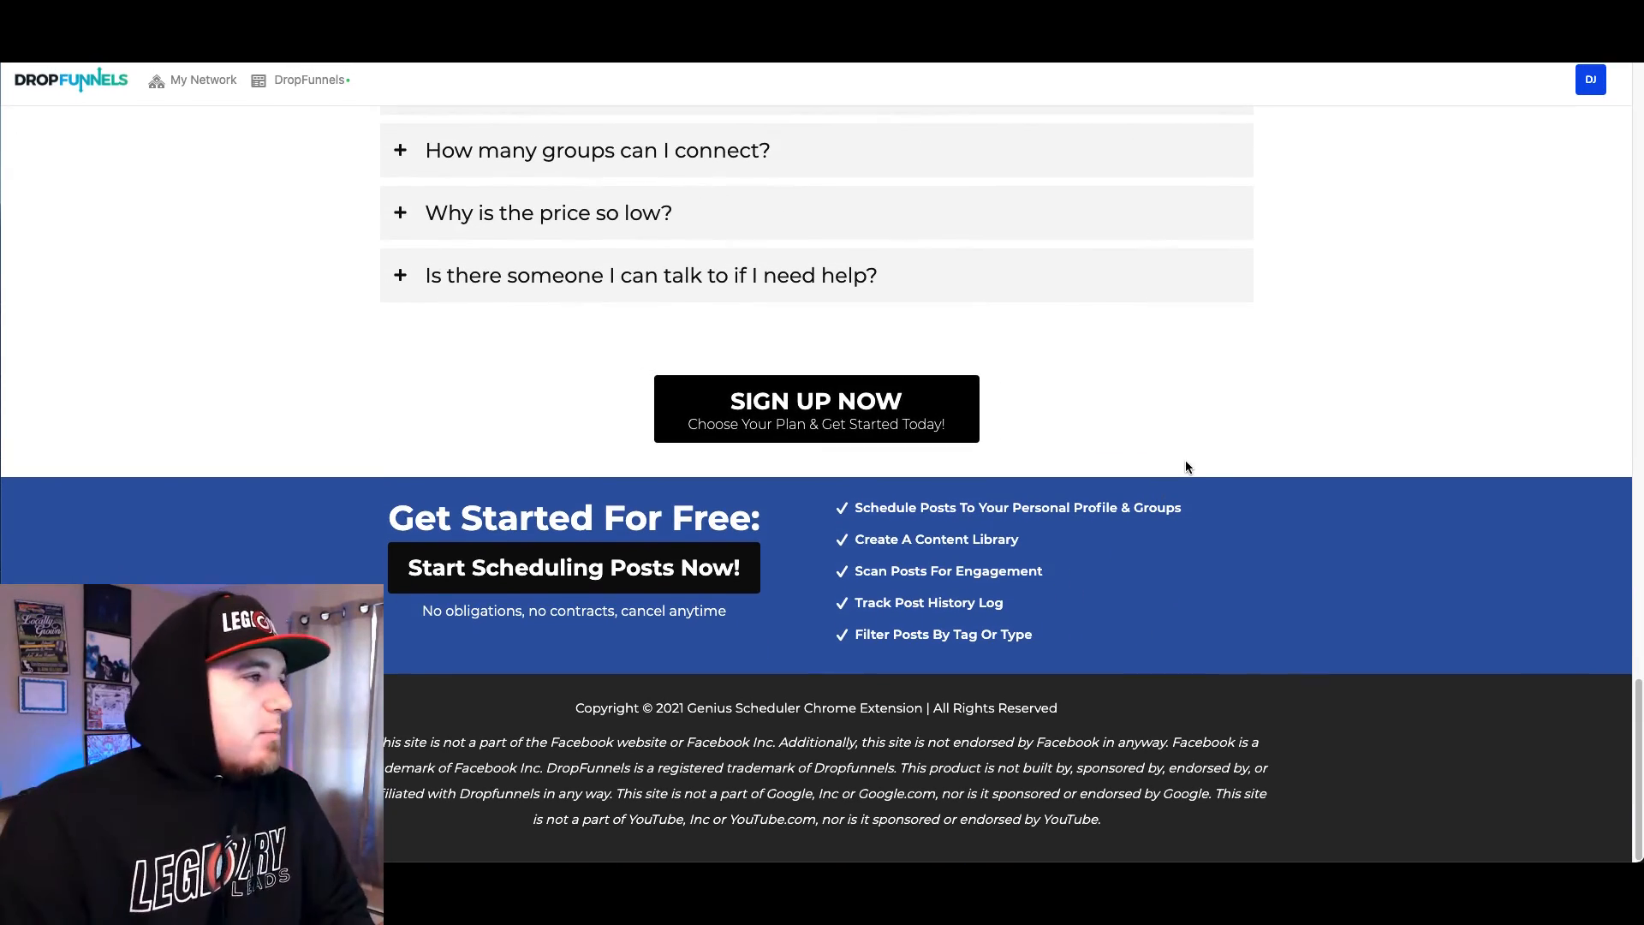
scroll(1185, 462, "up", 18)
scroll(1185, 462, "down", 6)
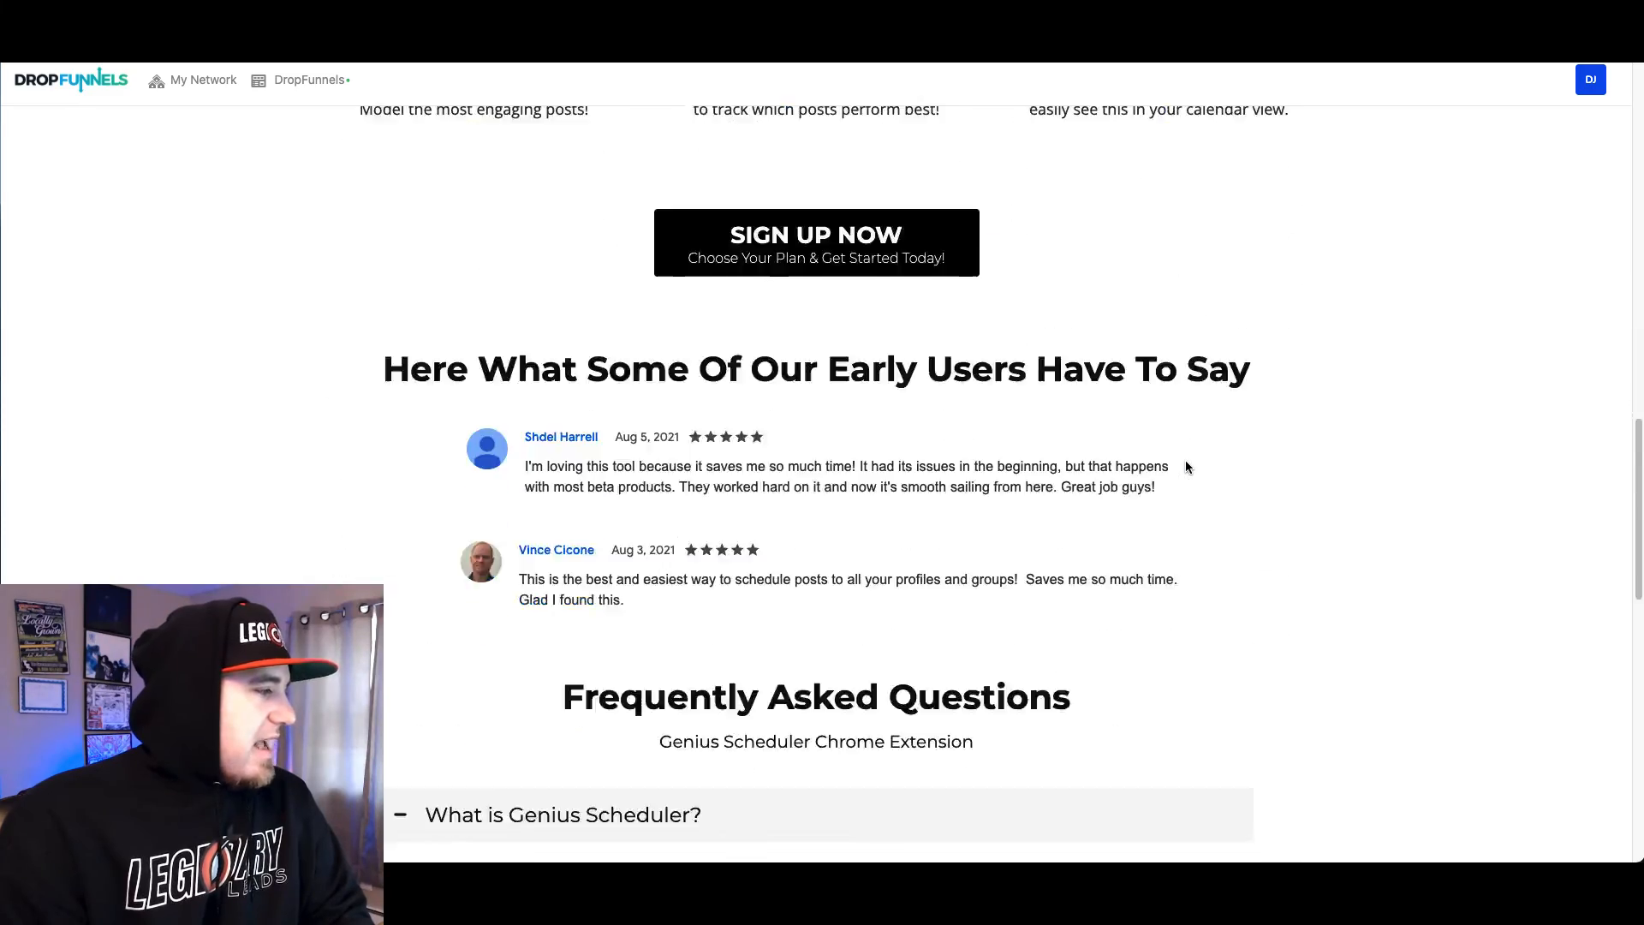
scroll(1185, 461, "down", 2)
scroll(1185, 462, "up", 1)
scroll(1234, 531, "down", 10)
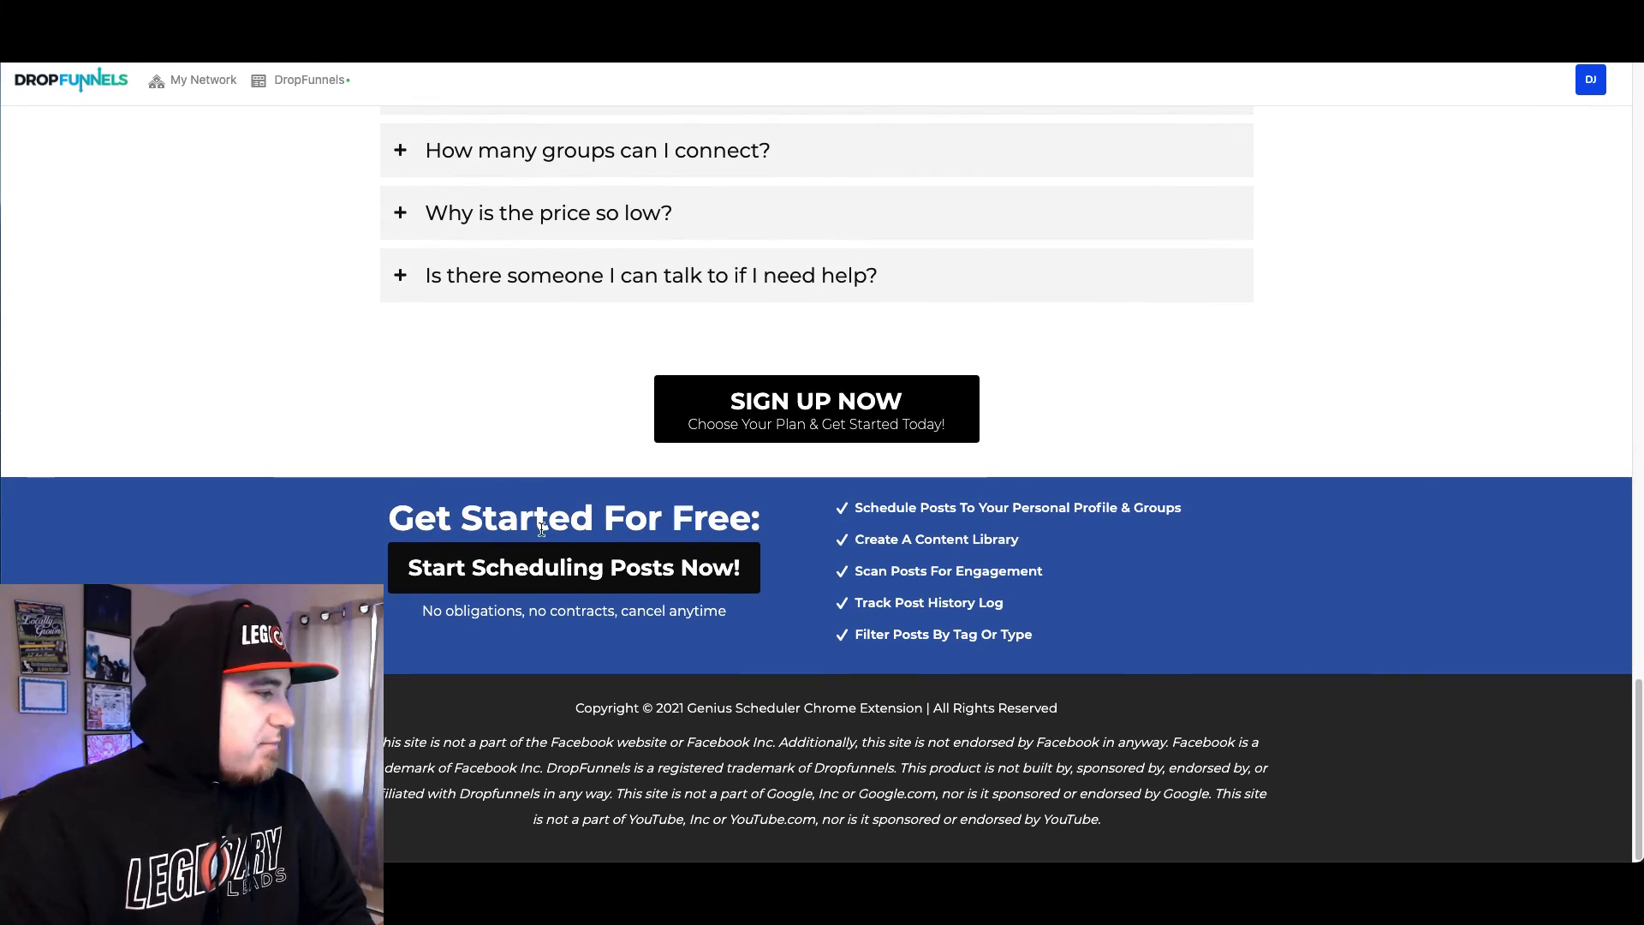
scroll(1071, 484, "up", 20)
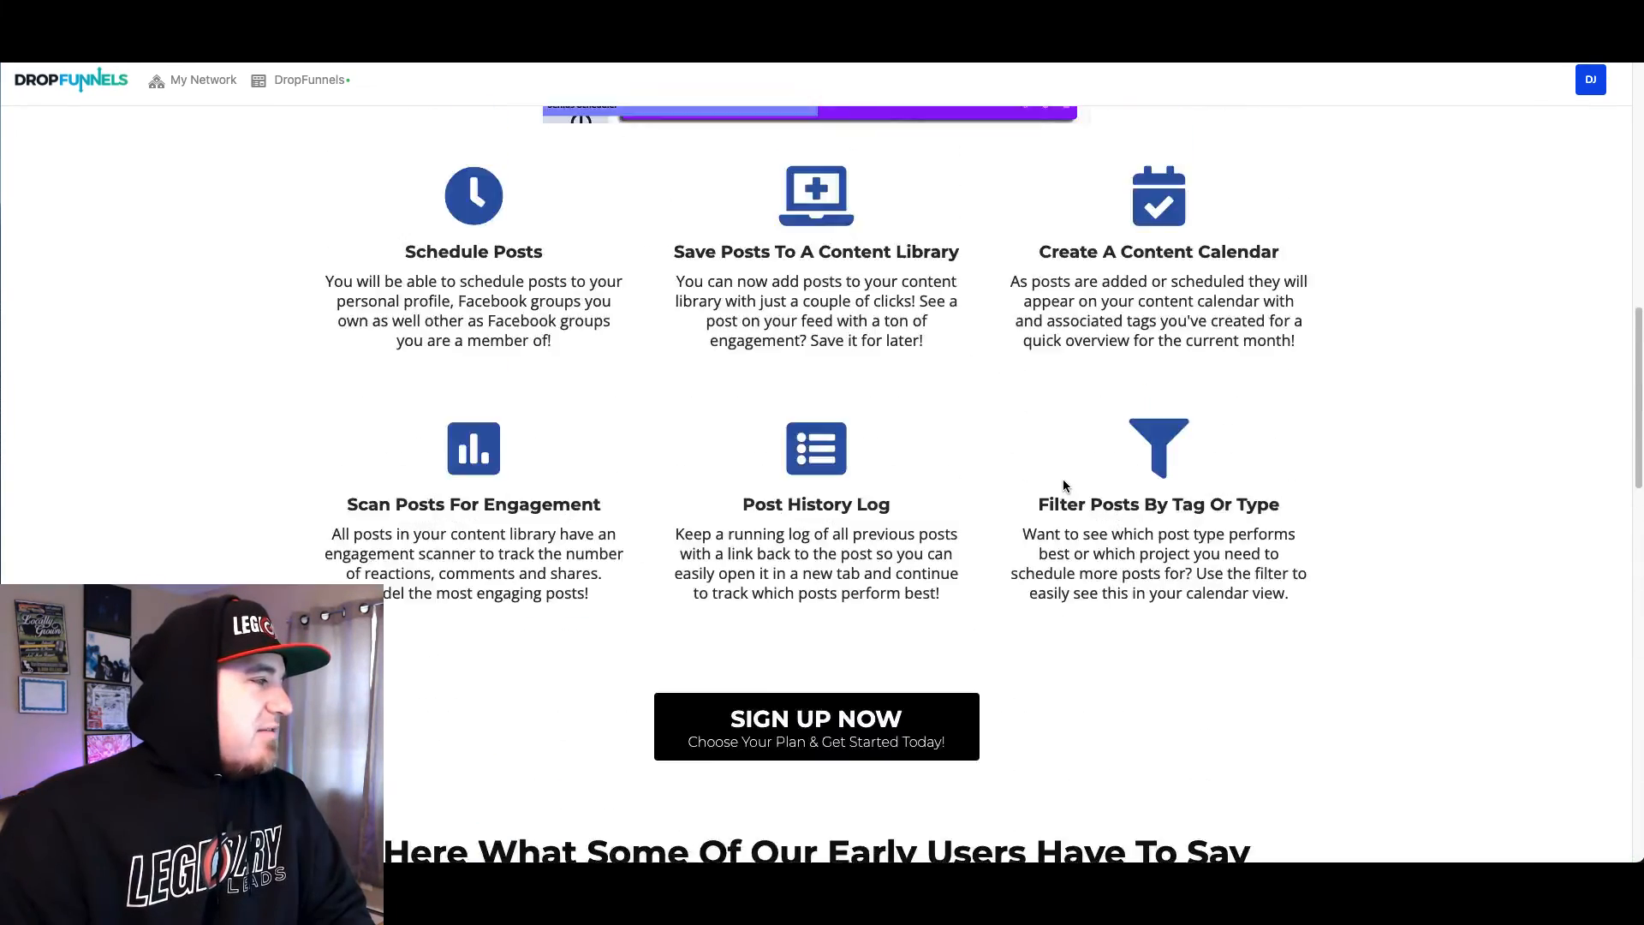